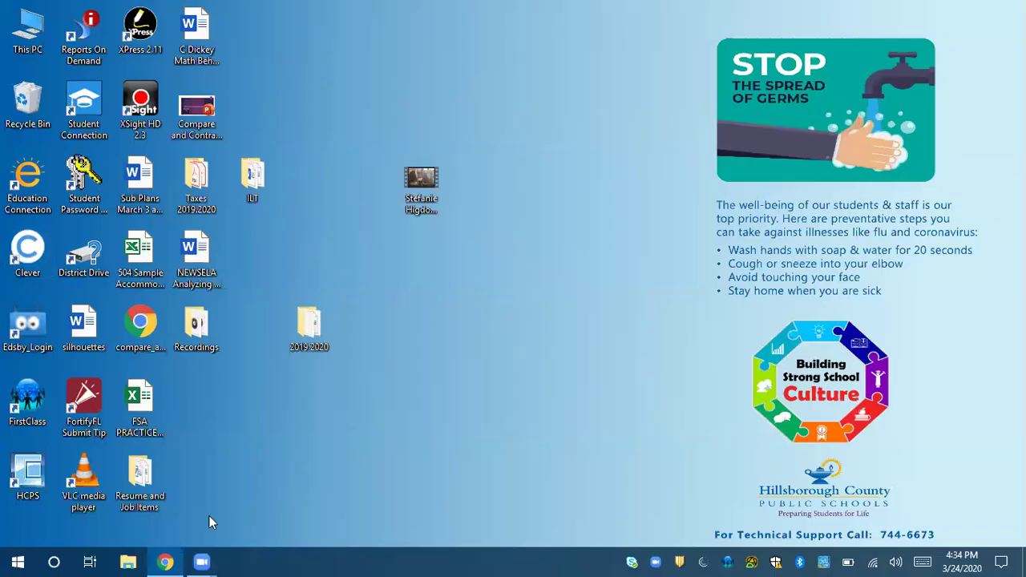
- Search Google for 'clever' and open the Clever Login result for Hillsborough County Public Schools
left_click(166, 561)
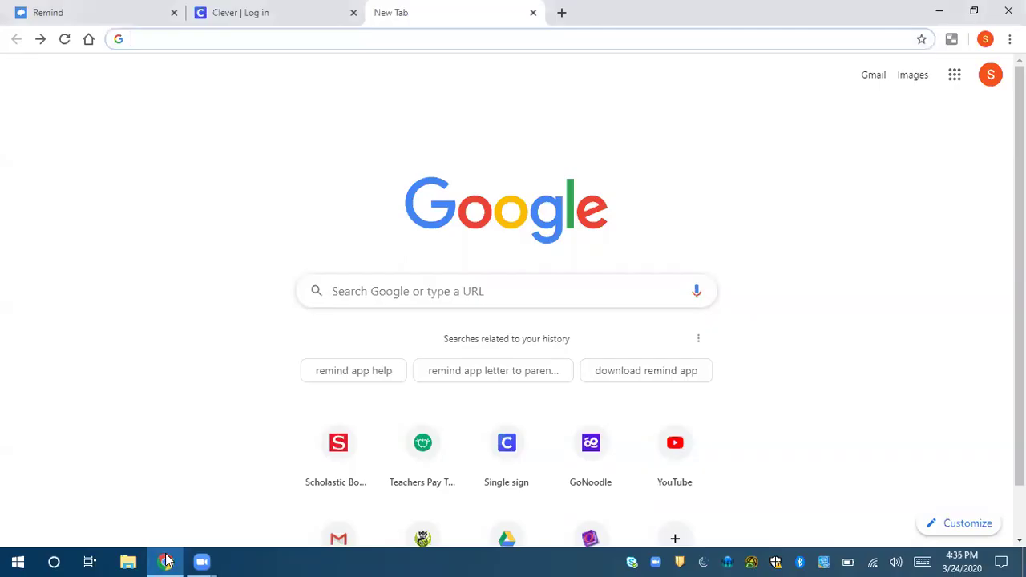
left_click(413, 294)
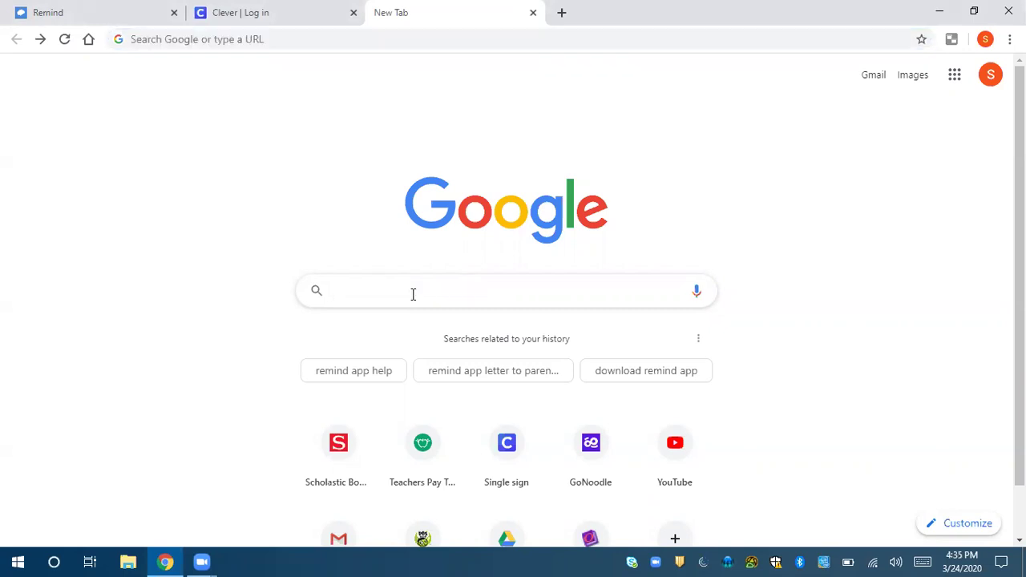
type("clever")
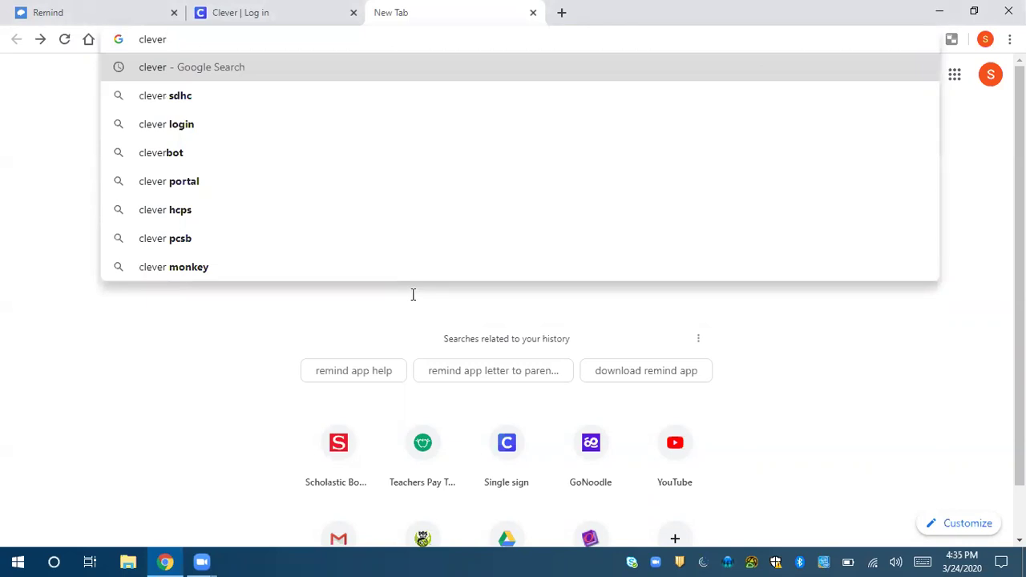
key("Return")
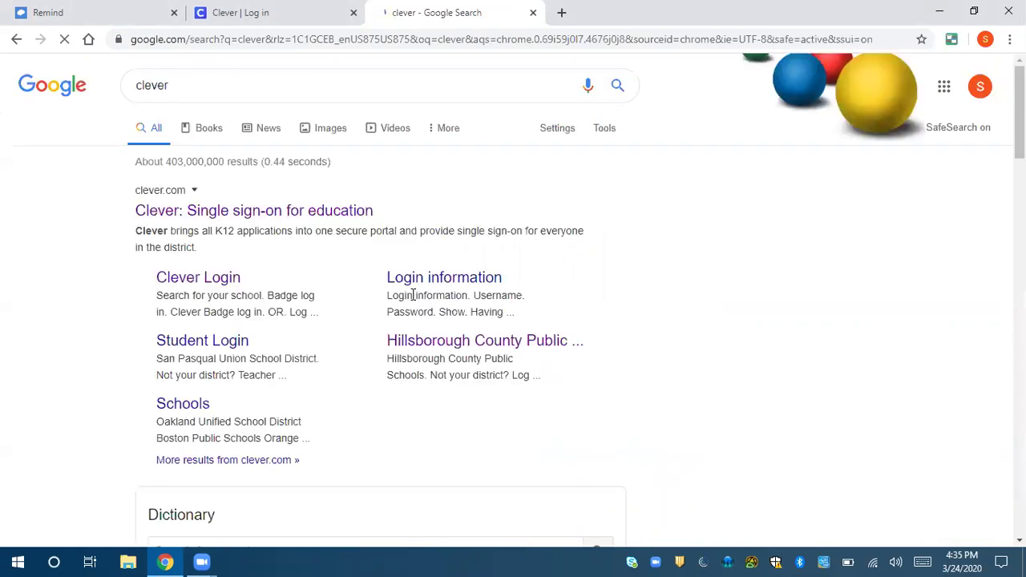
left_click(209, 282)
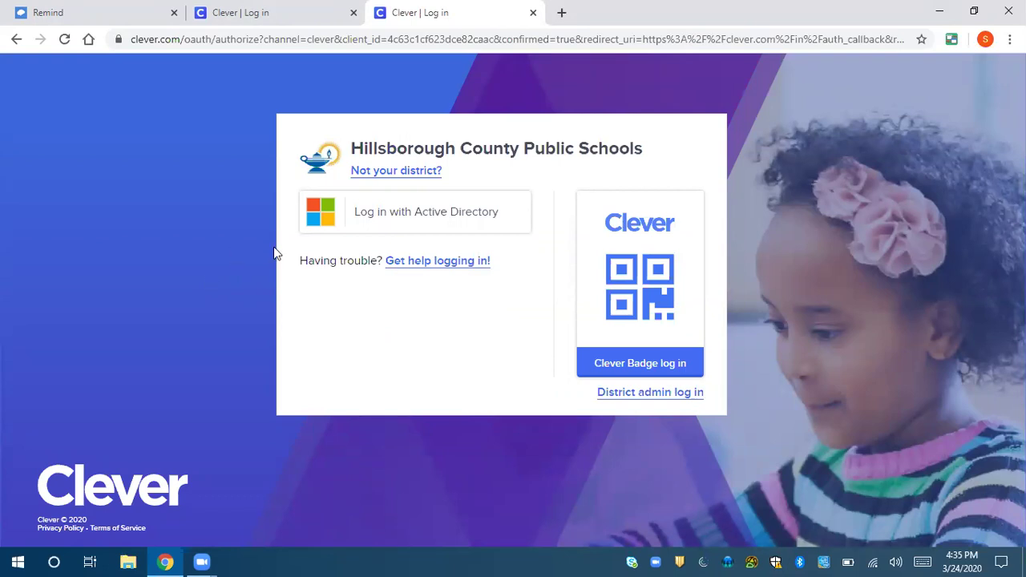
- Search 'FOLSOM ELEM', select FOLSOM ELEMENTARY as the school, and continue with Active Directory login
triple_click(462, 320)
left_click(463, 319)
left_click(425, 176)
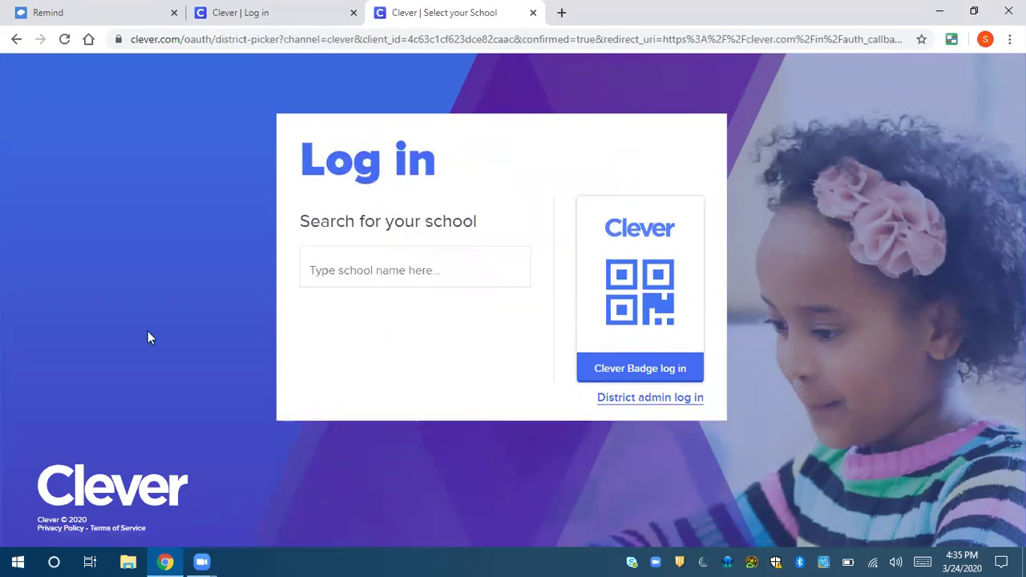
left_click(362, 273)
type("FO")
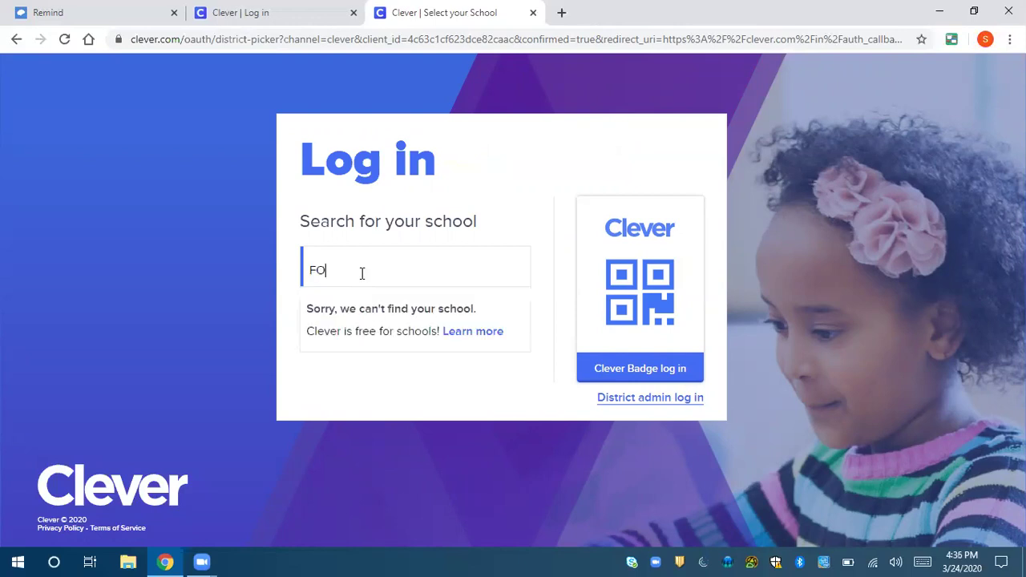
type("LSOM E")
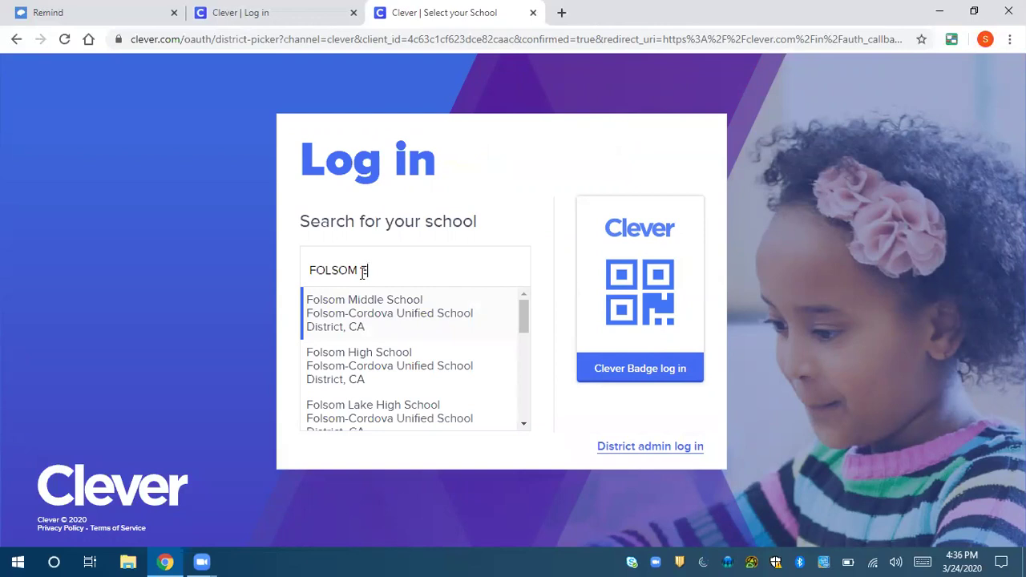
type("LEM")
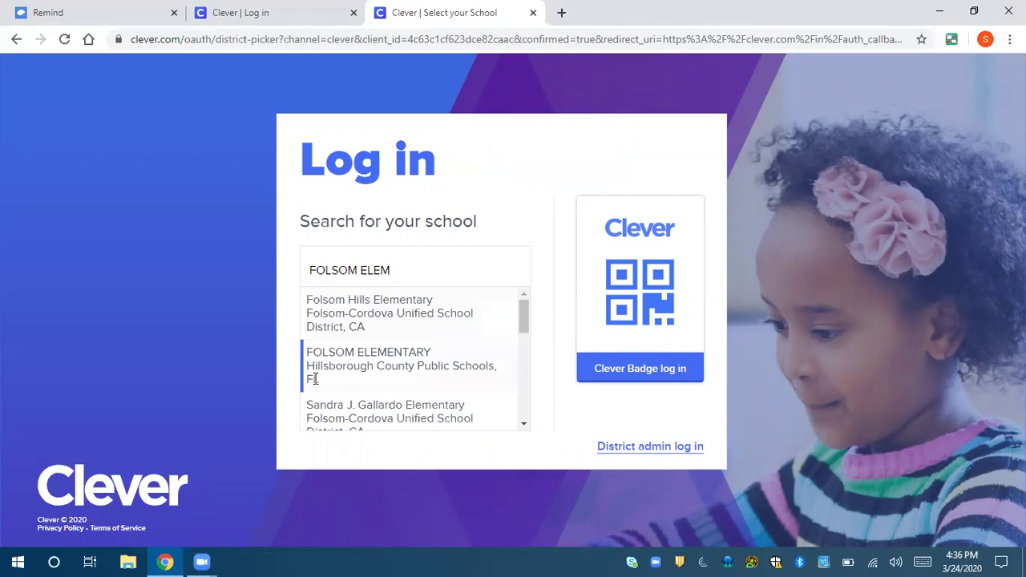
left_click(383, 382)
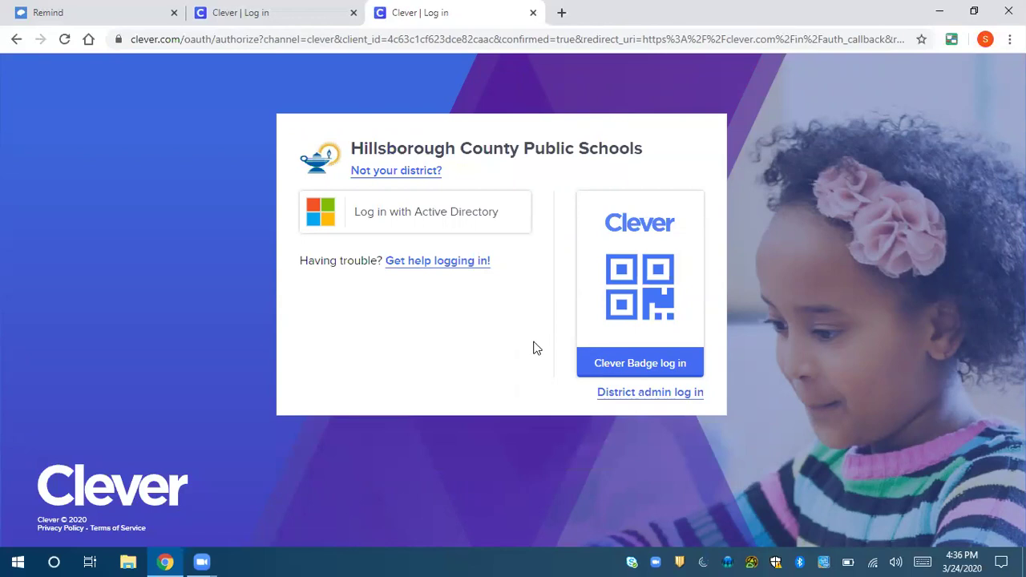
left_click(418, 218)
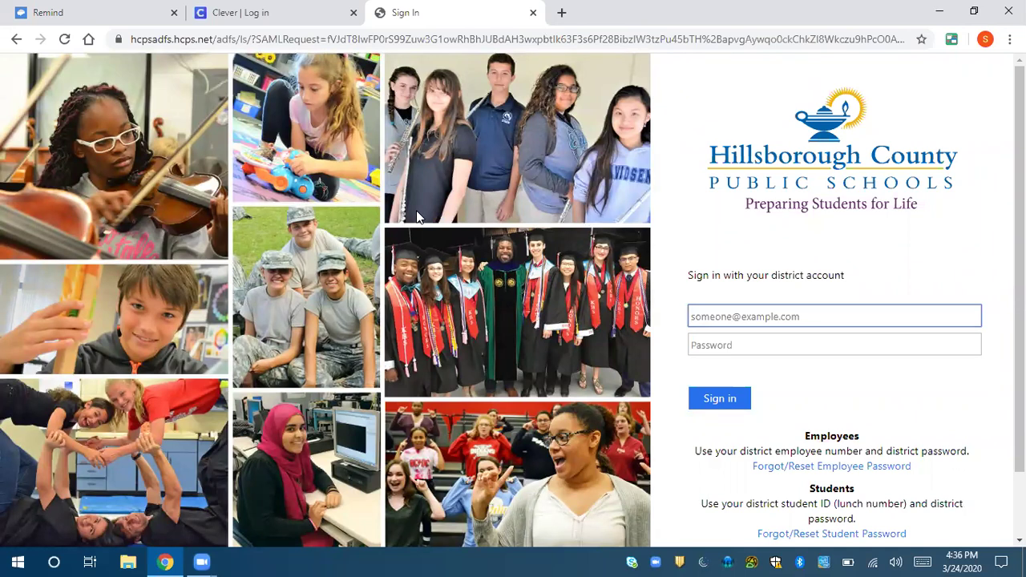
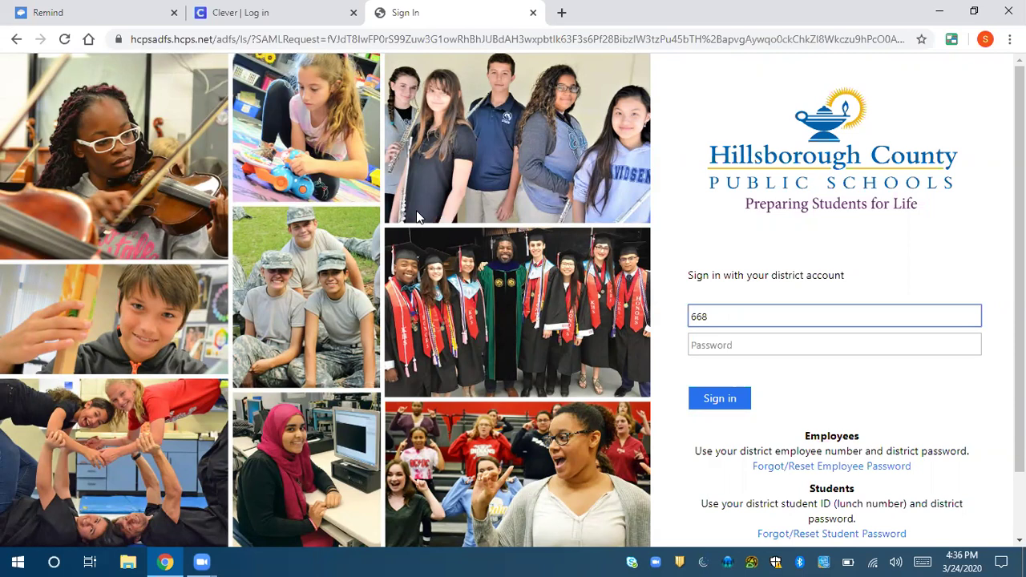
- Enter the student ID and account password on the district page and sign in
left_click(721, 348)
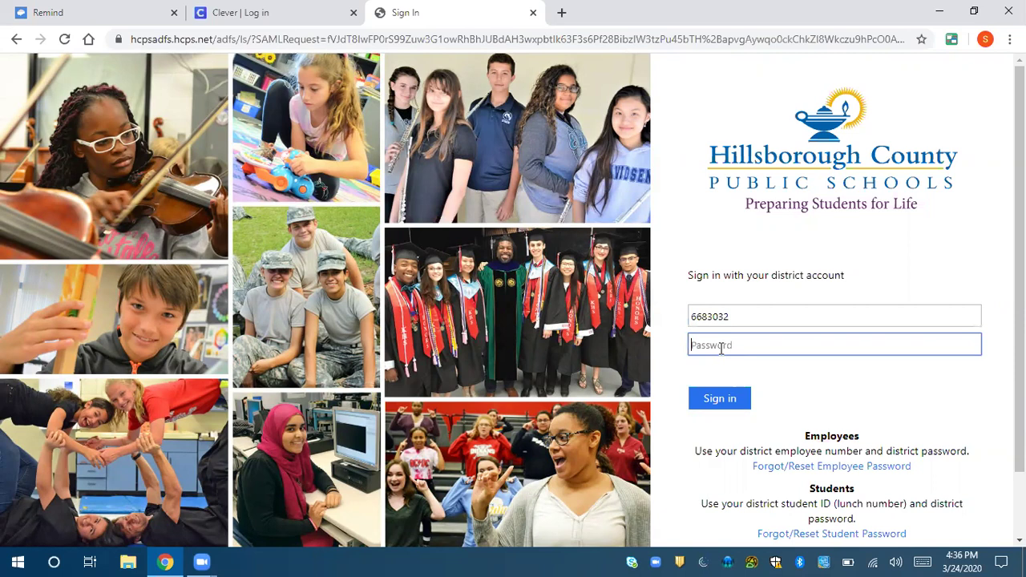
type("•••••••")
left_click(731, 401)
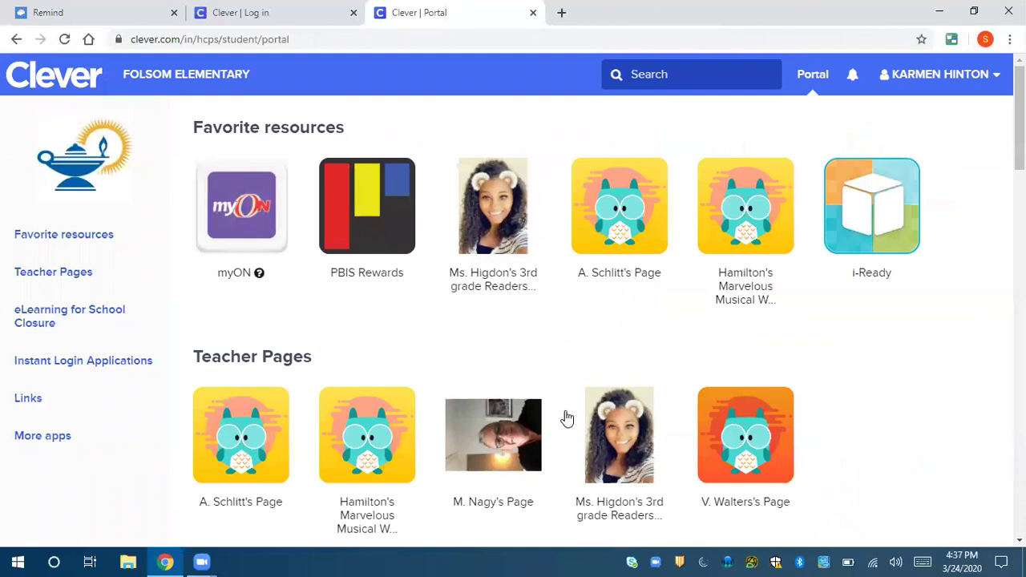
- Scroll through the Clever portal sections down to More apps, then back up
scroll(513, 321, "down", 1)
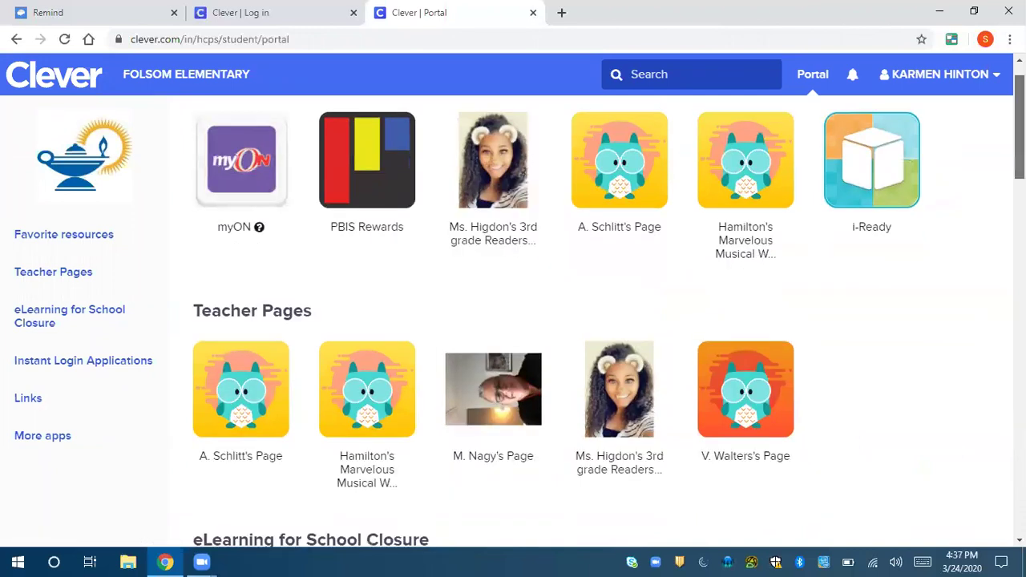
scroll(513, 320, "down", 4)
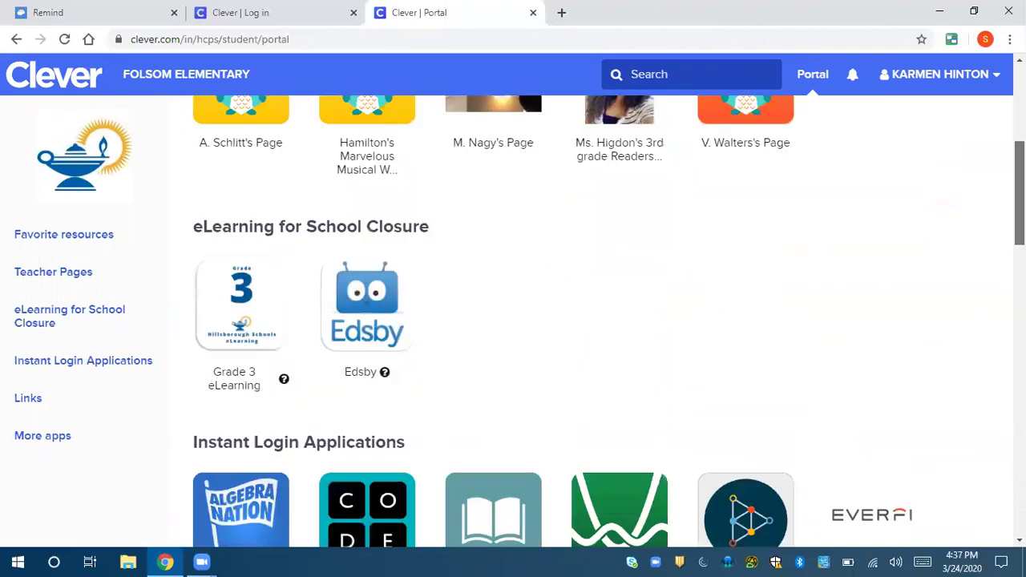
scroll(385, 259, "down", 1)
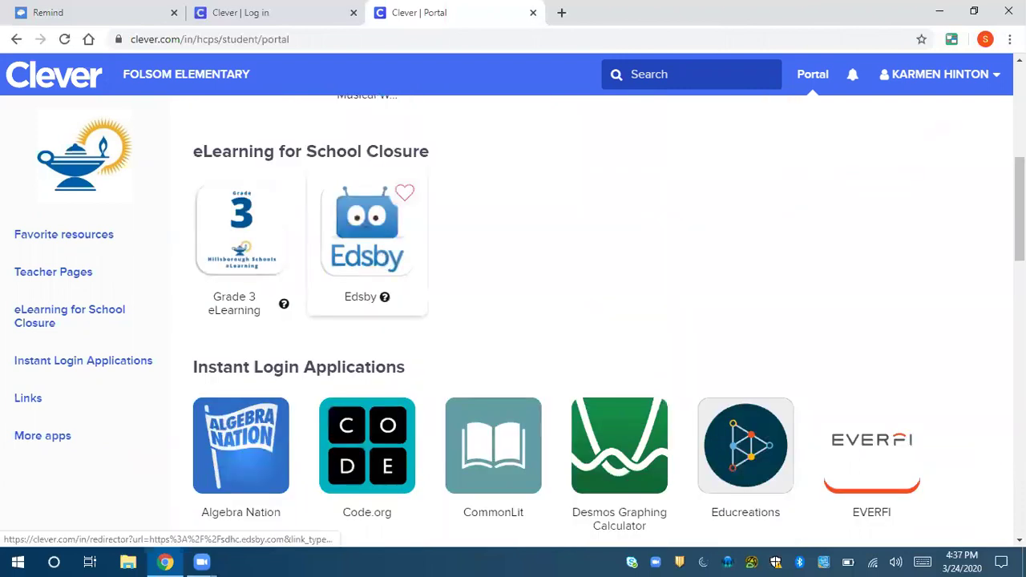
scroll(366, 241, "down", 1)
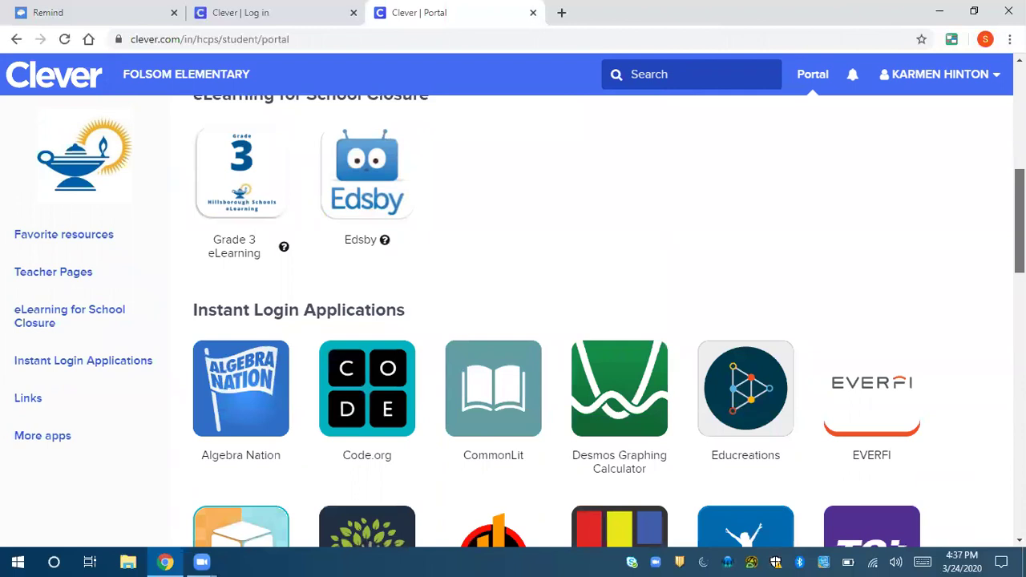
scroll(592, 321, "down", 5)
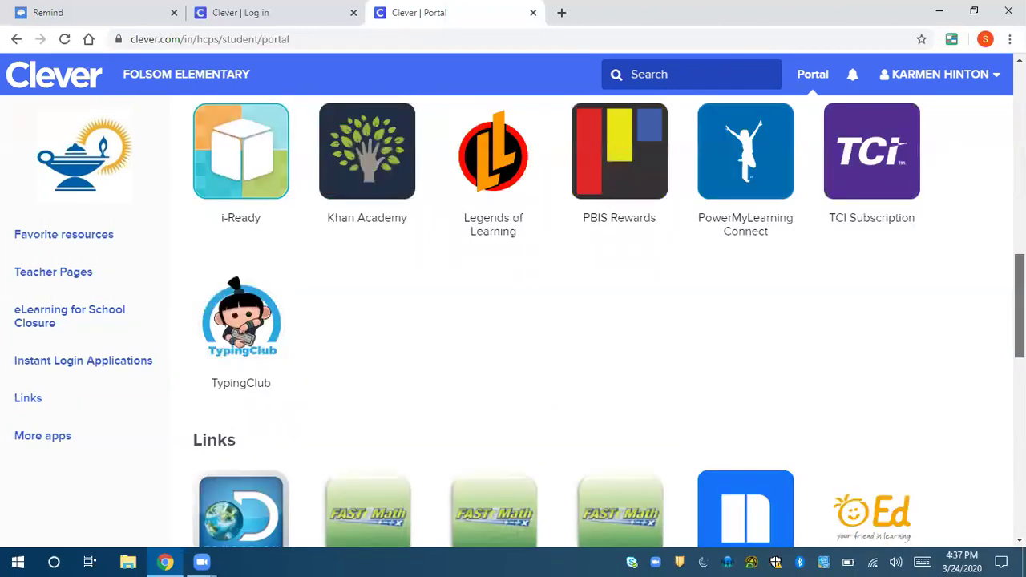
scroll(592, 321, "down", 5)
scroll(592, 321, "down", 2)
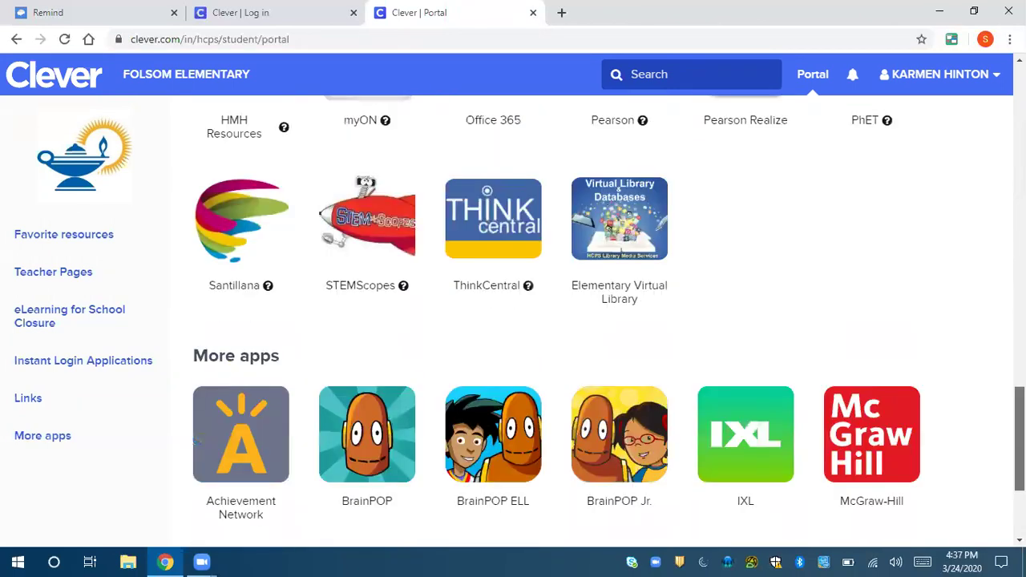
scroll(591, 321, "down", 2)
scroll(608, 309, "down", 1)
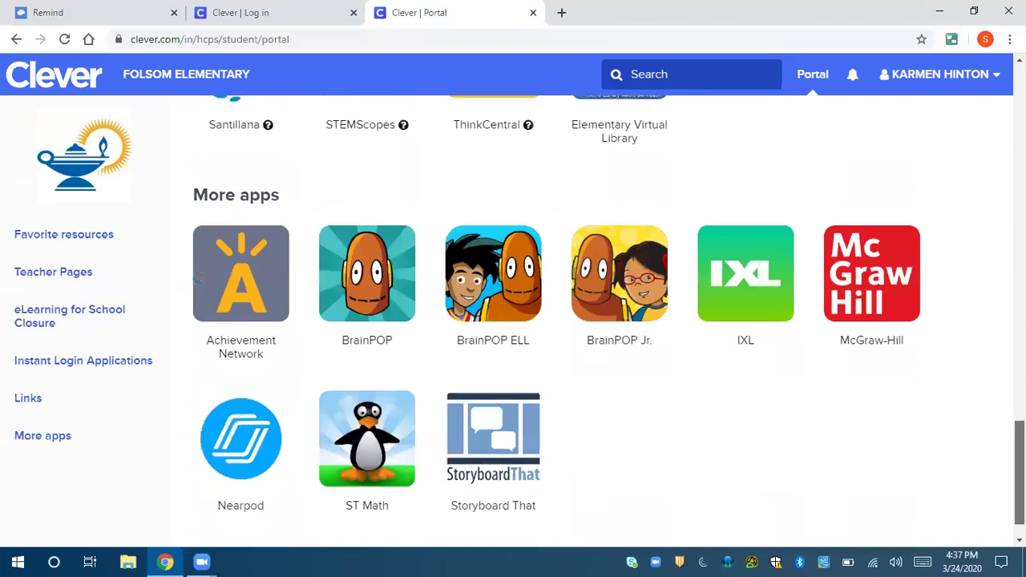
scroll(591, 321, "up", 7)
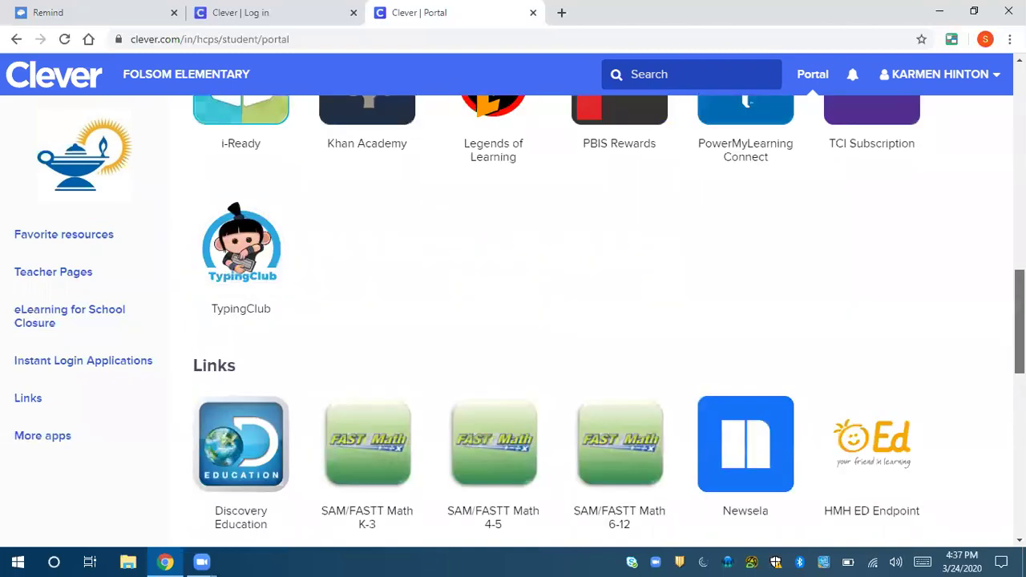
scroll(513, 321, "up", 9)
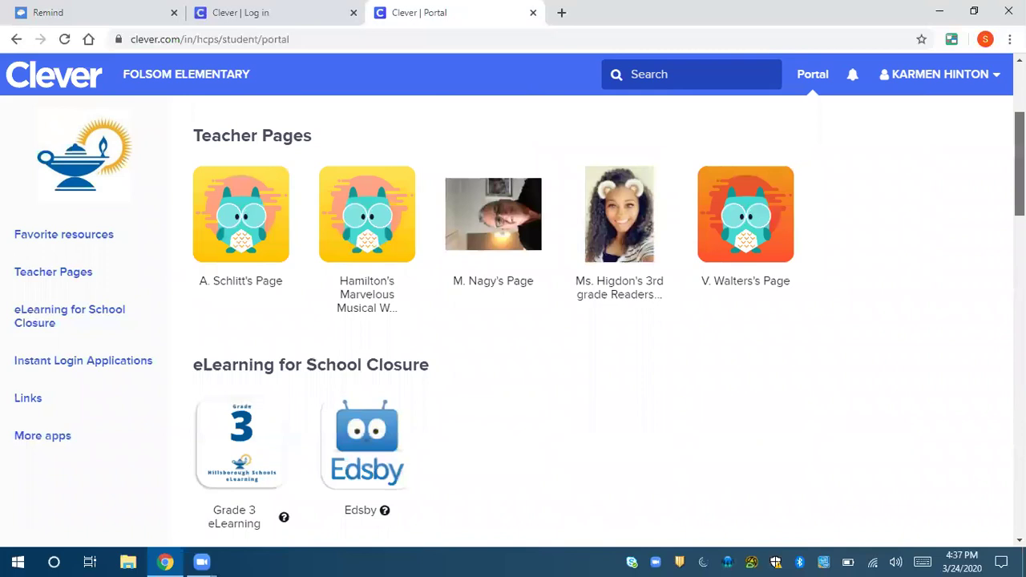
scroll(673, 388, "up", 3)
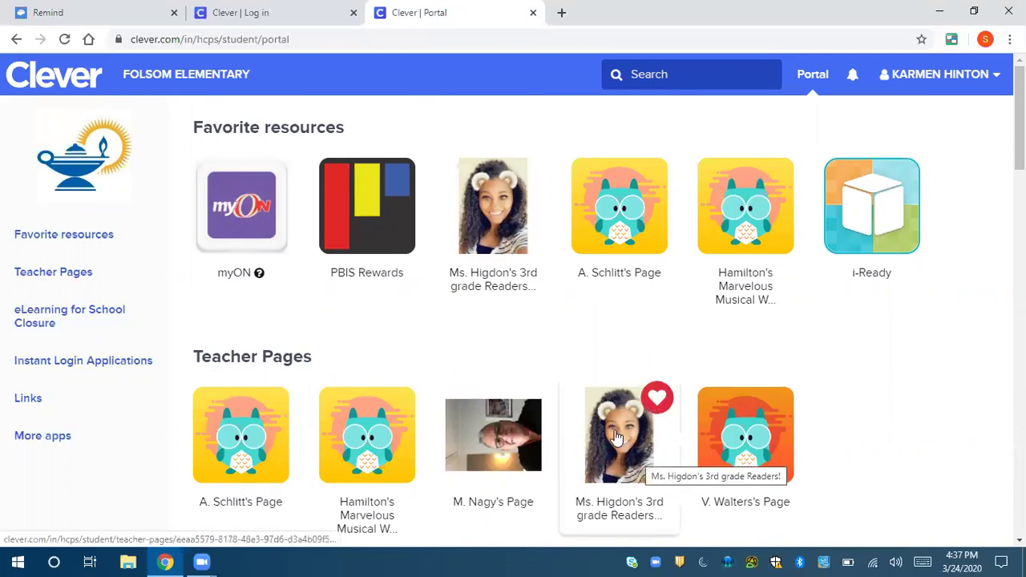
left_click(616, 436)
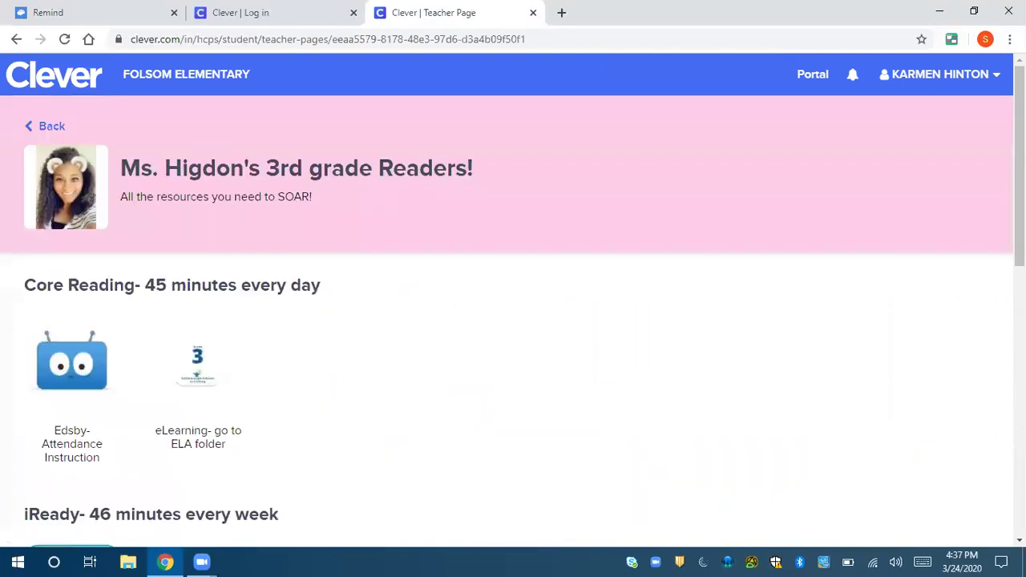
scroll(513, 321, "down", 1)
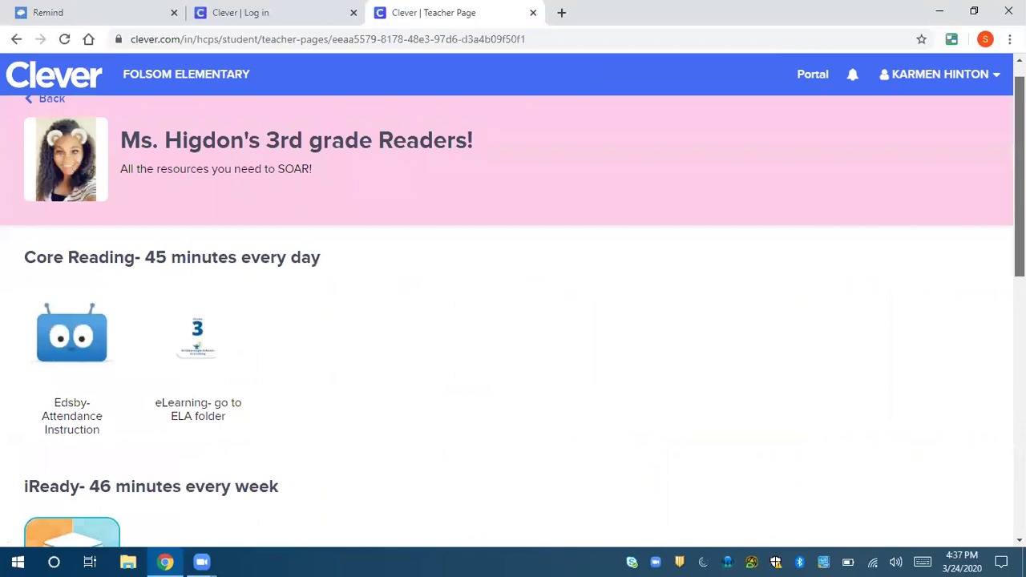
scroll(514, 321, "down", 1)
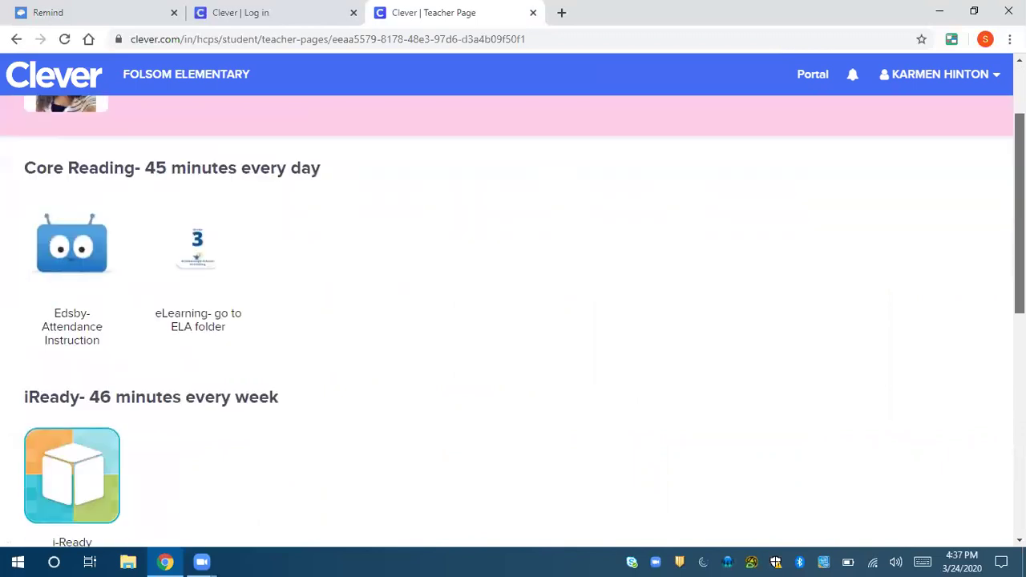
scroll(513, 321, "down", 2)
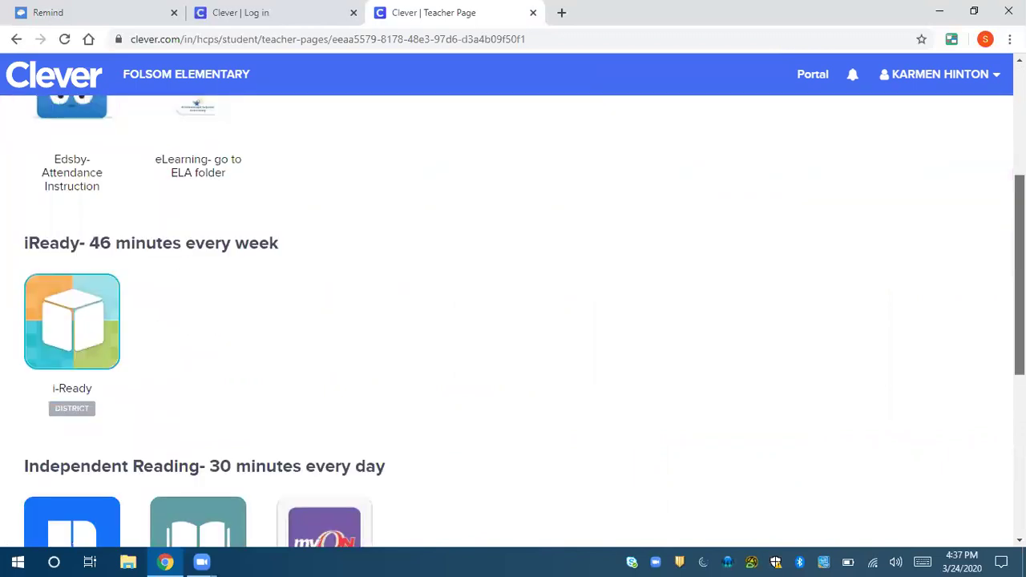
scroll(513, 321, "down", 3)
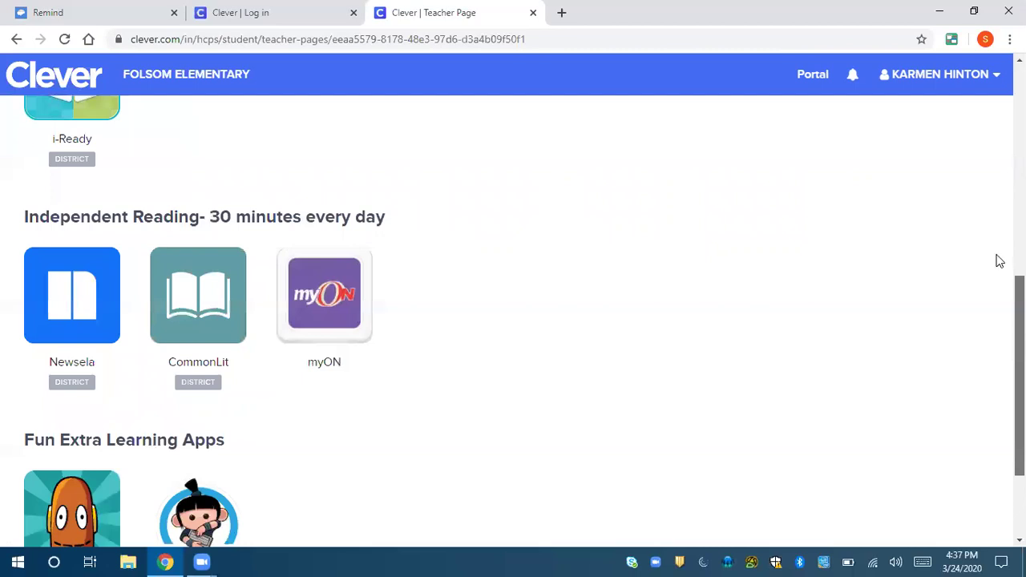
scroll(1000, 261, "up", 6)
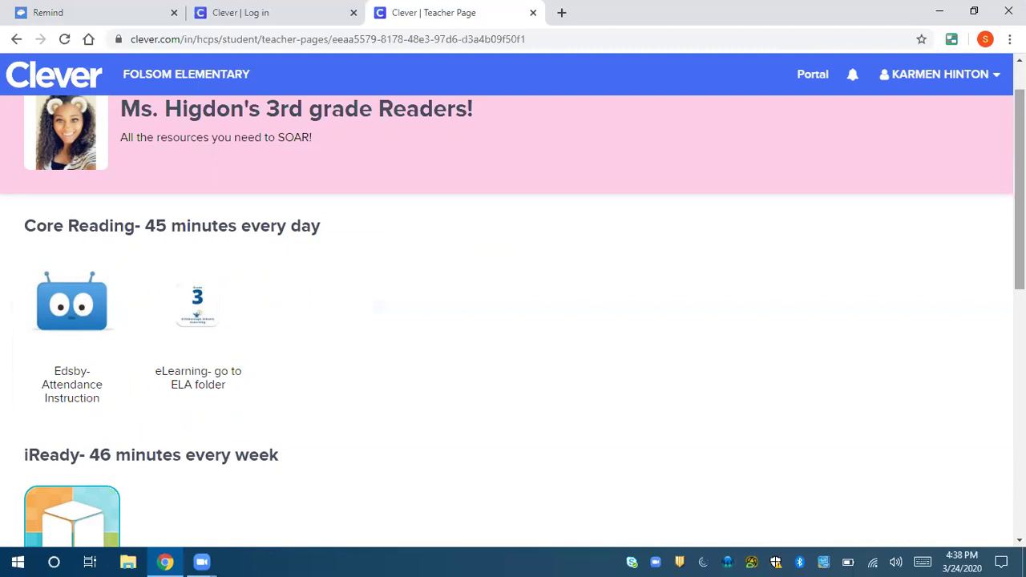
scroll(513, 321, "down", 1)
scroll(513, 321, "down", 1)
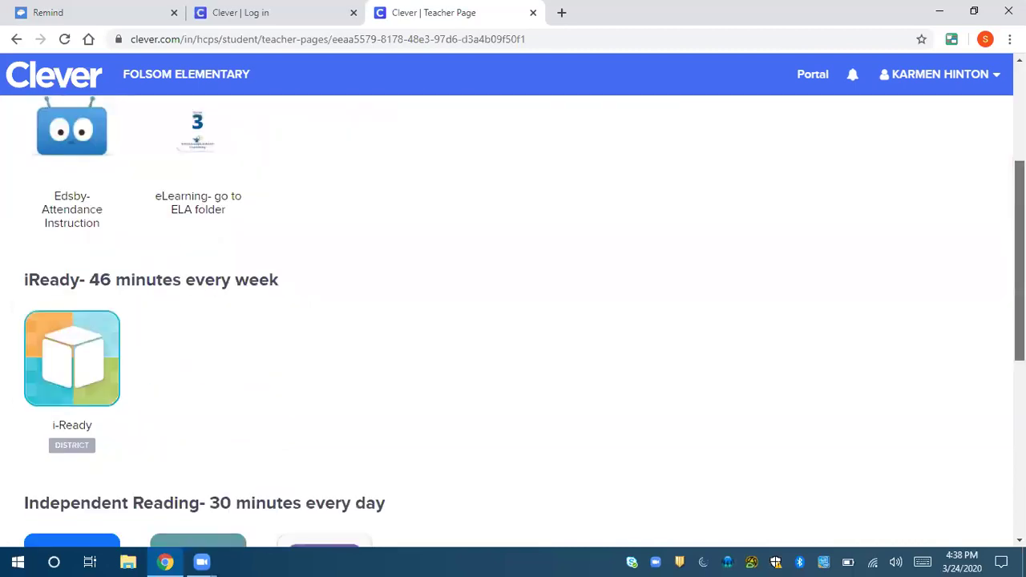
scroll(168, 226, "down", 1)
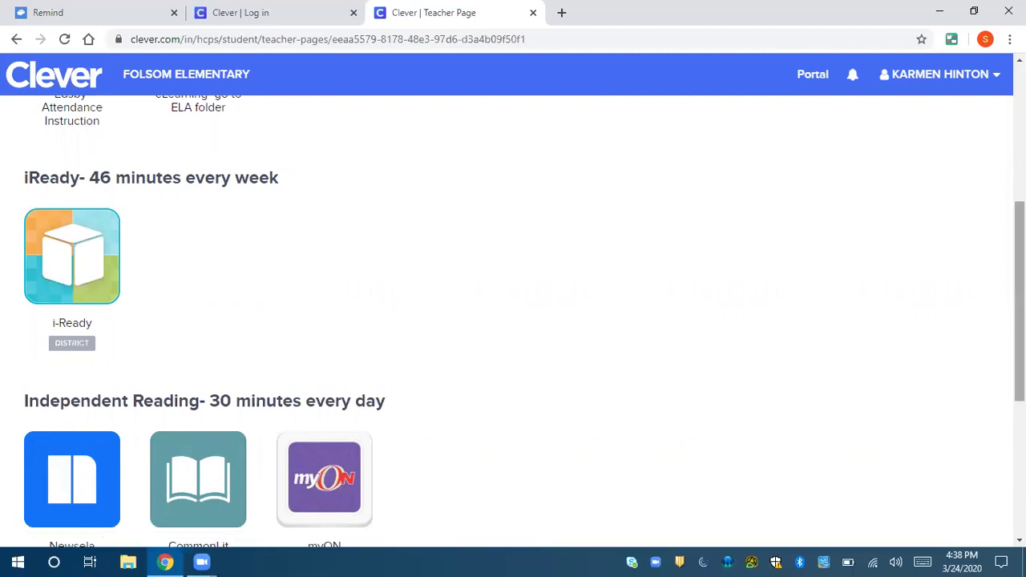
scroll(1019, 304, "down", 1)
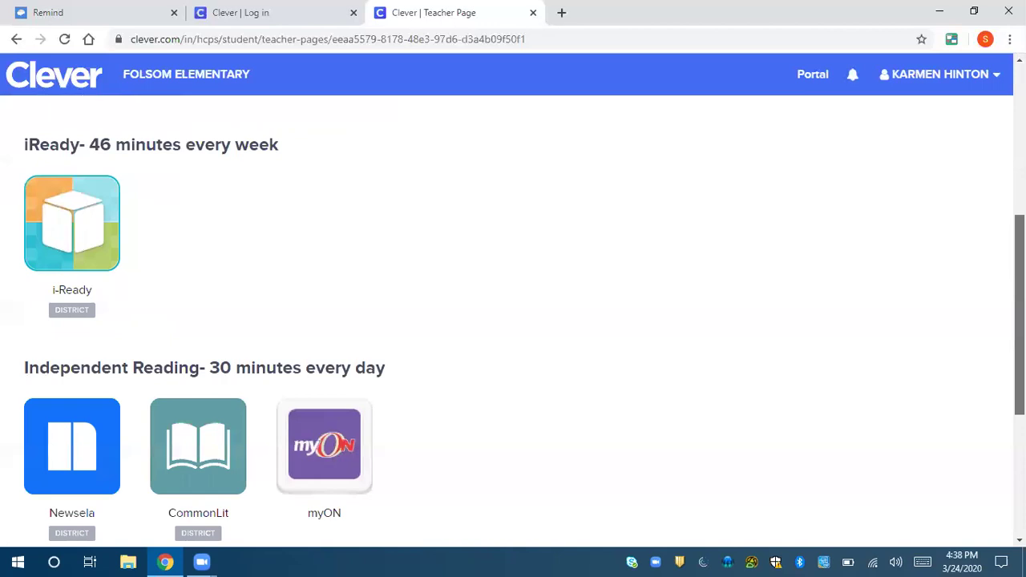
scroll(1019, 320, "down", 3)
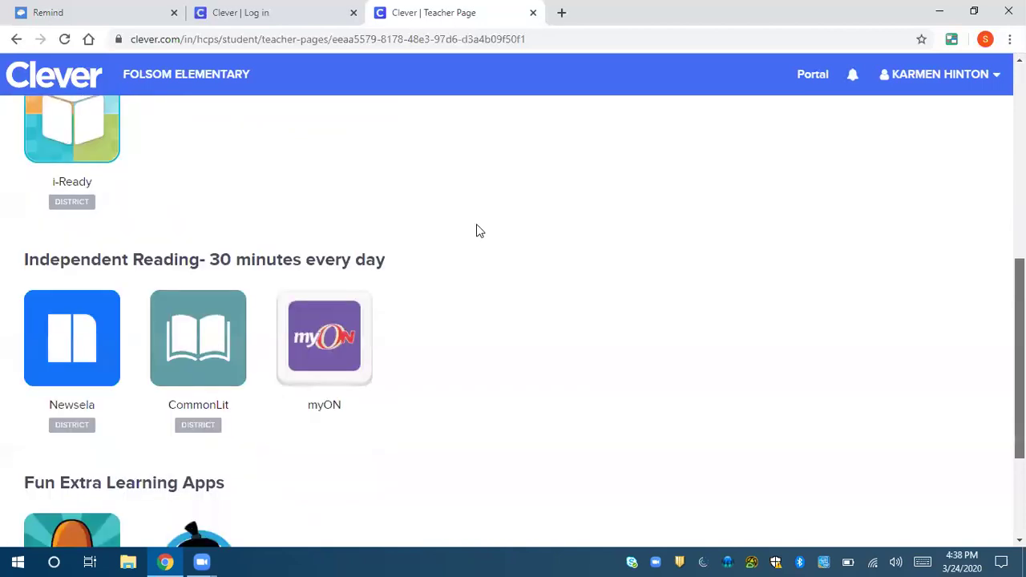
scroll(477, 231, "down", 3)
scroll(476, 231, "down", 1)
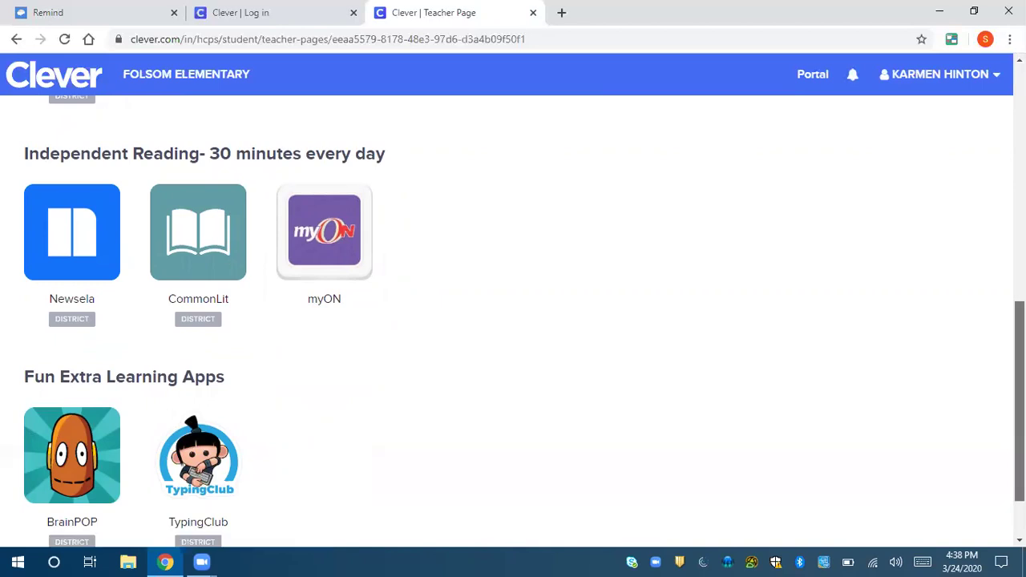
scroll(350, 340, "down", 1)
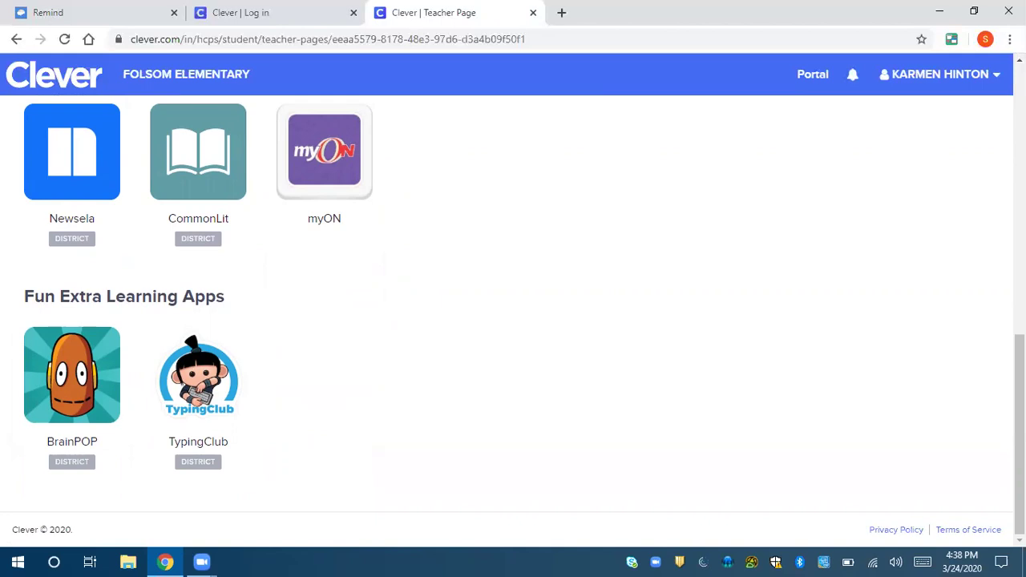
scroll(513, 320, "up", 2)
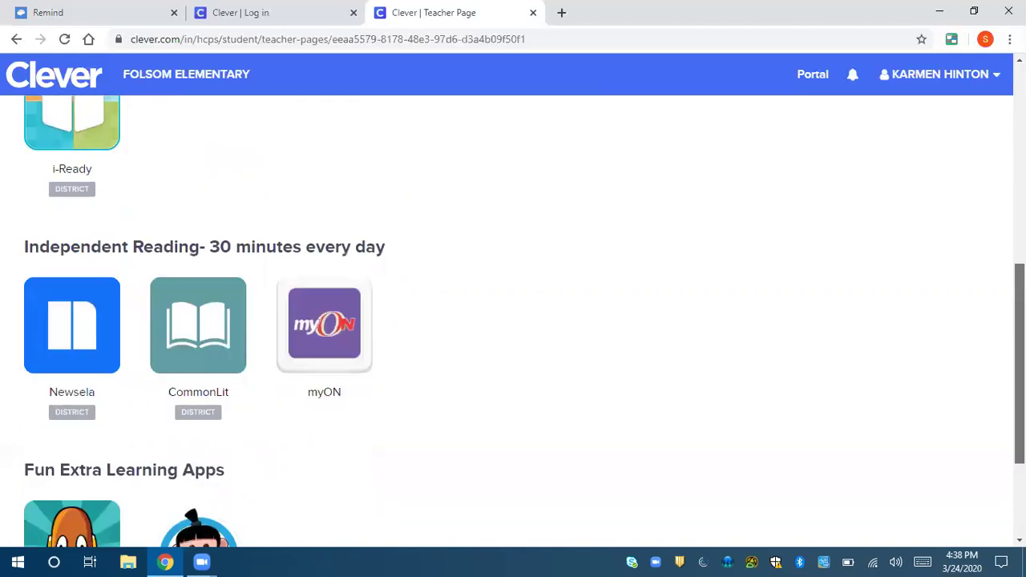
scroll(513, 321, "up", 4)
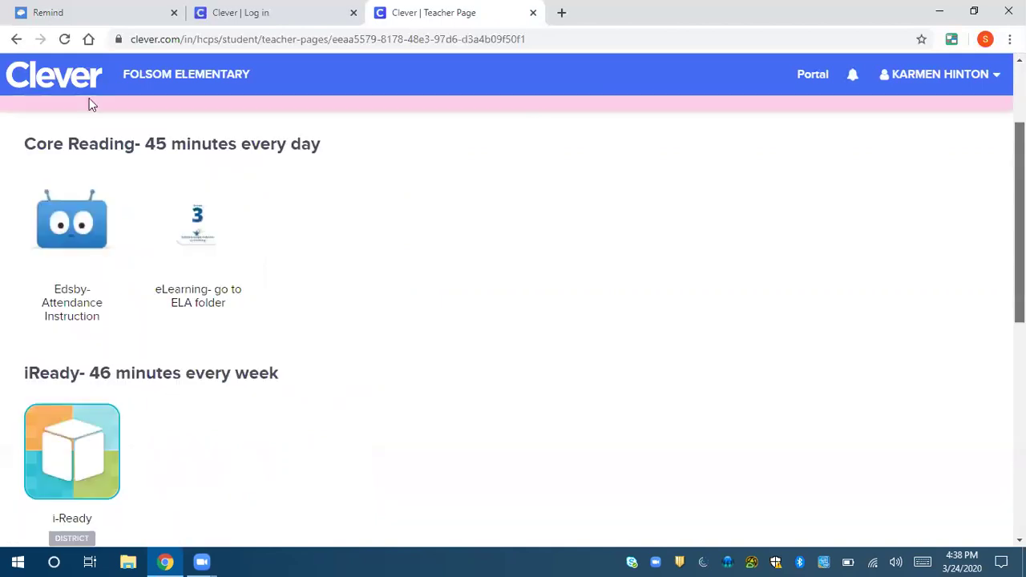
scroll(89, 101, "up", 2)
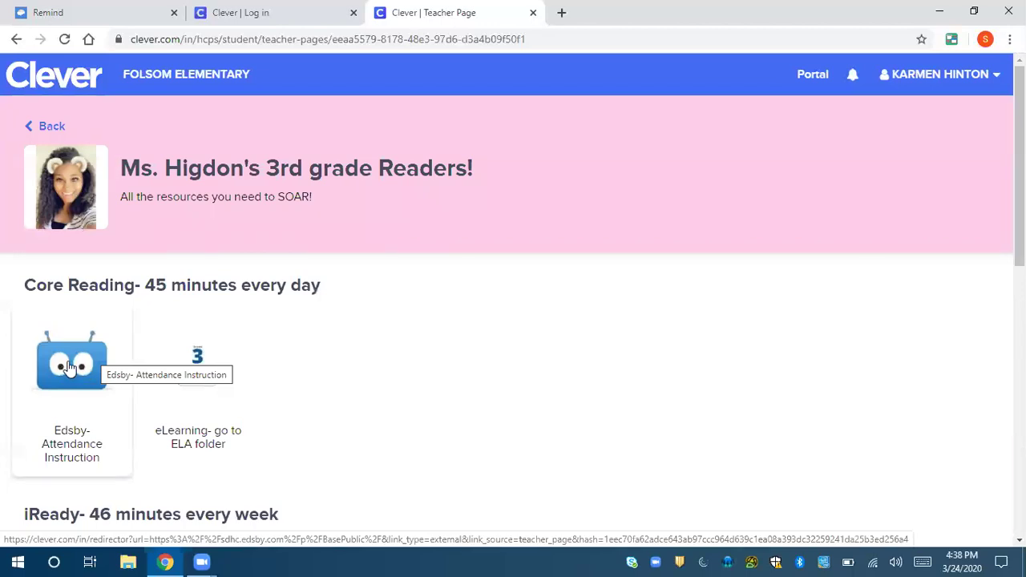
- Launch Edsby from its Clever tile and log in with the saved username and account password
left_click(69, 367)
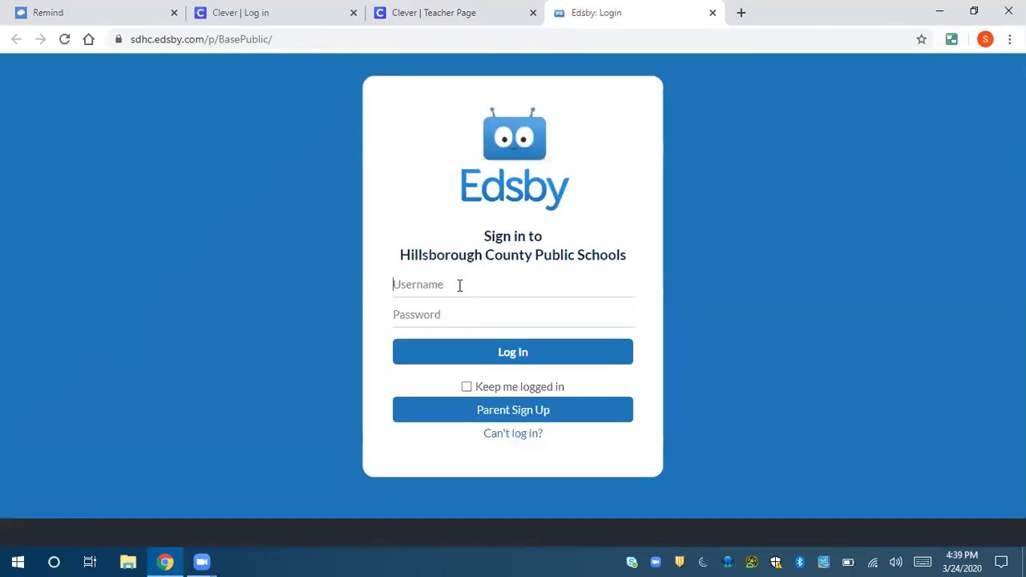
left_click(460, 285)
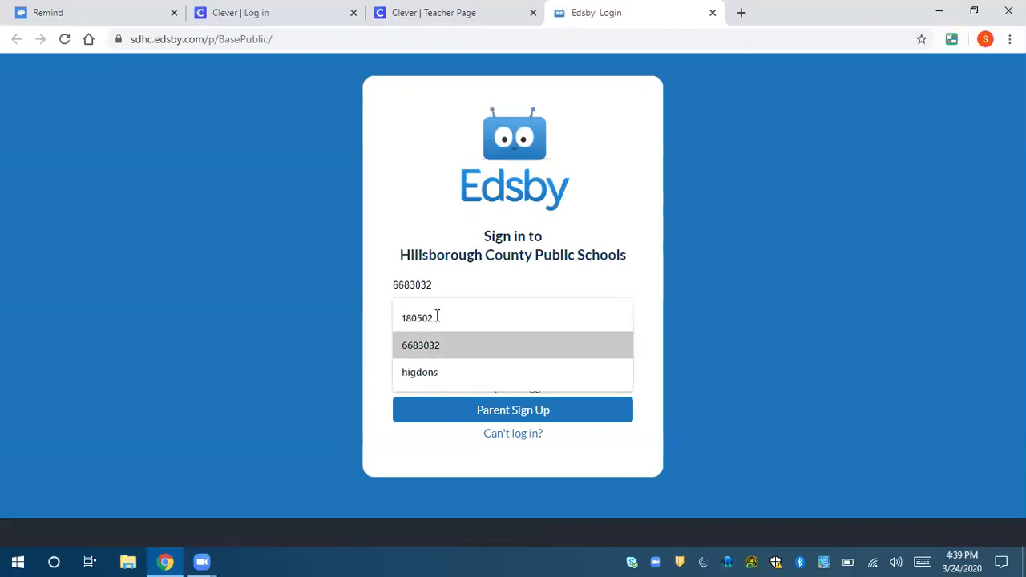
key("Return")
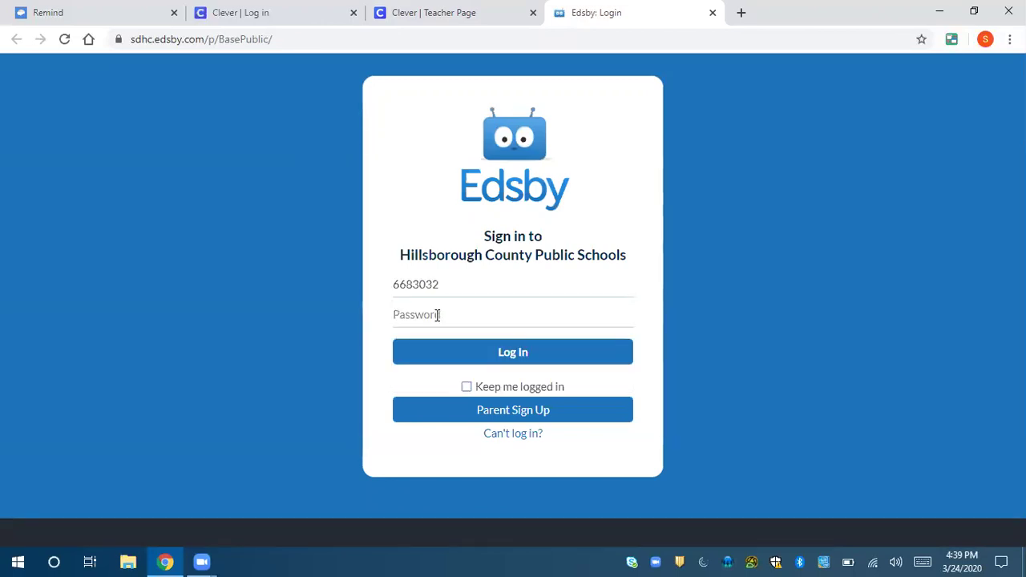
type("••••••••")
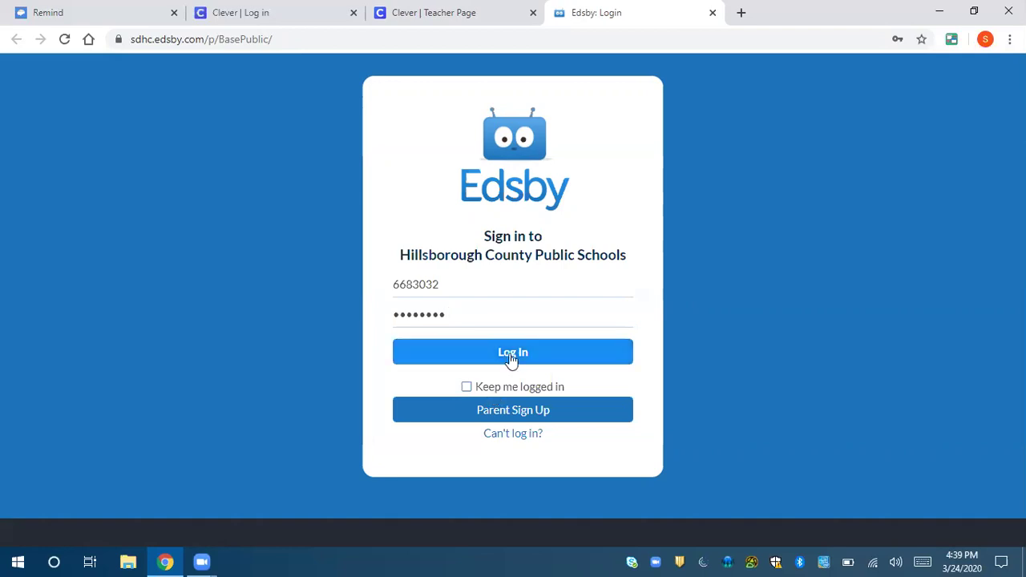
left_click(511, 360)
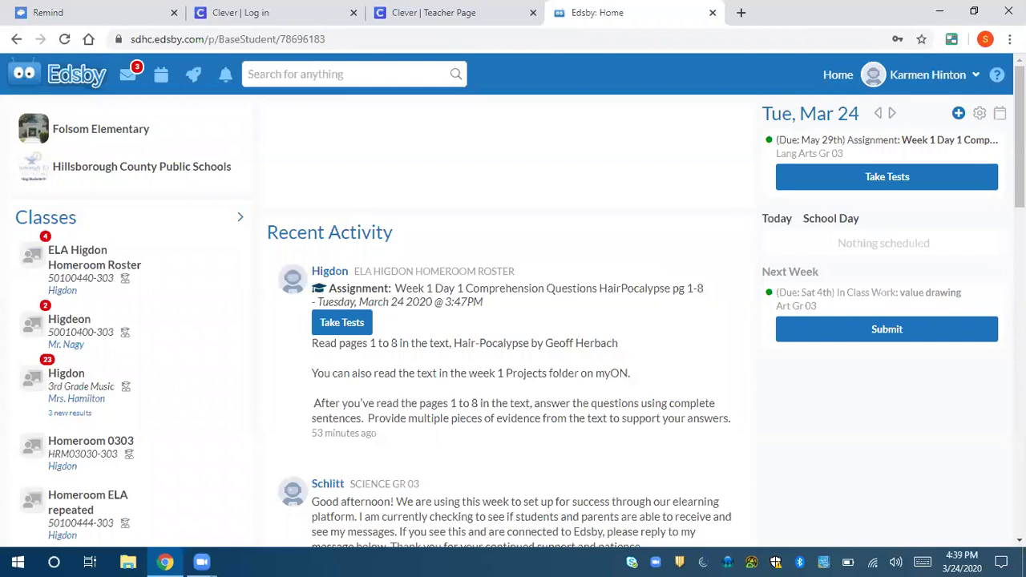
scroll(513, 321, "down", 1)
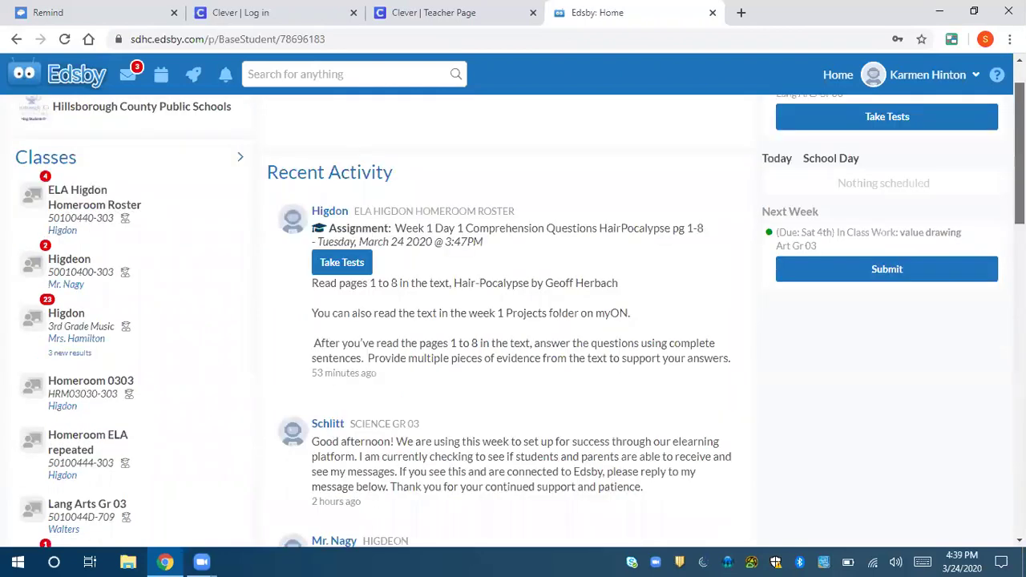
scroll(513, 321, "down", 3)
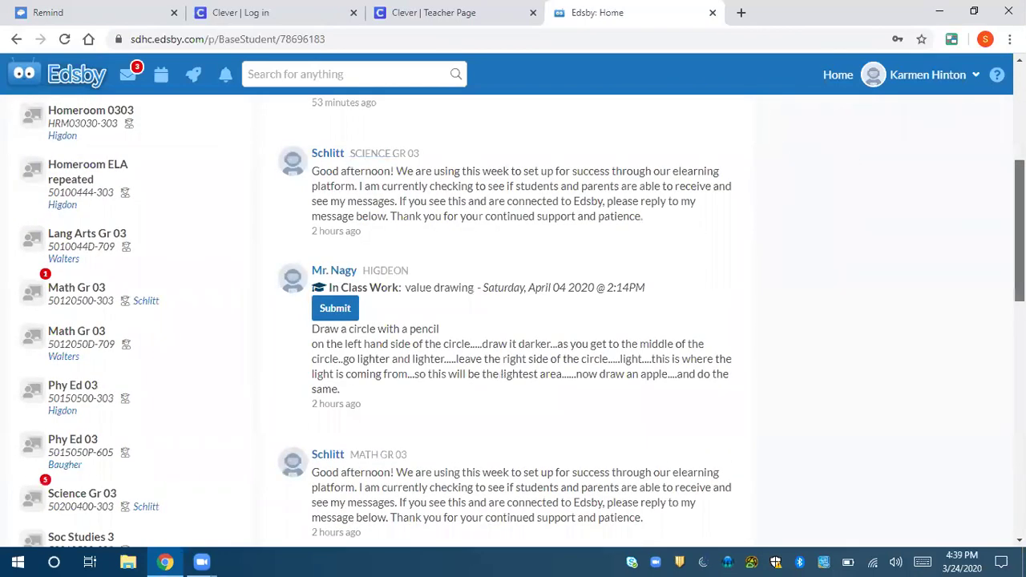
scroll(513, 321, "down", 5)
scroll(513, 321, "down", 4)
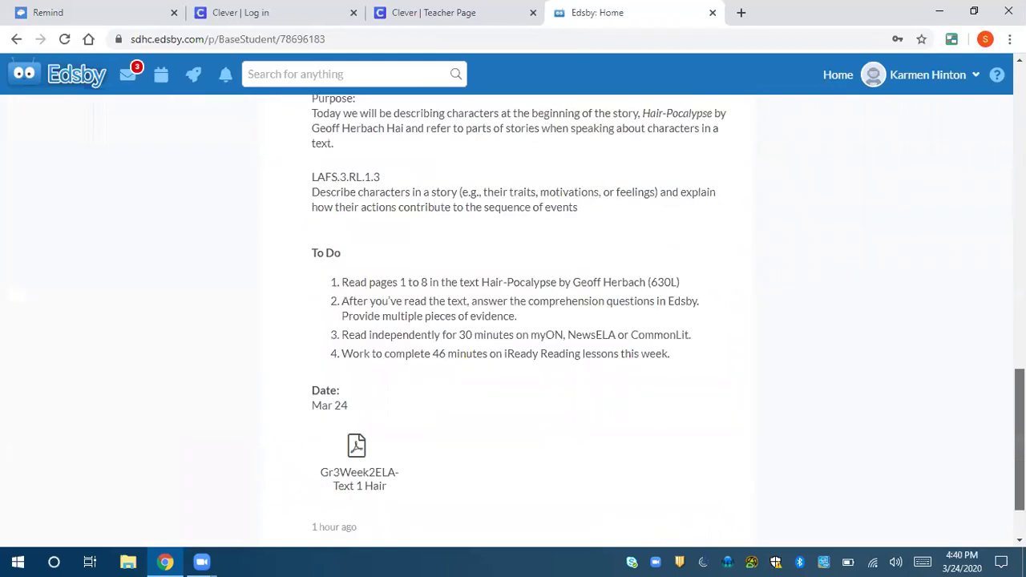
scroll(513, 321, "down", 1)
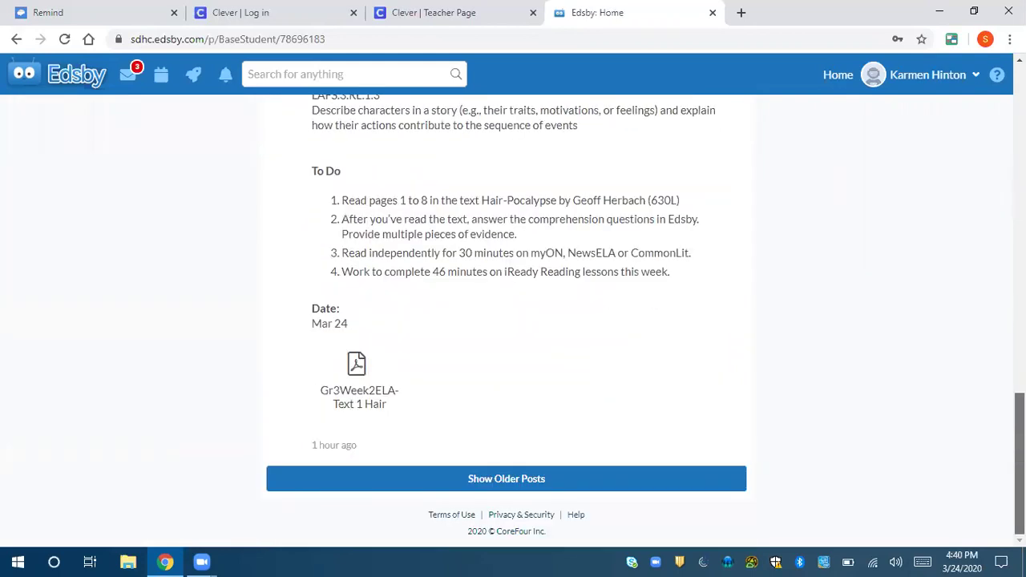
scroll(513, 320, "up", 7)
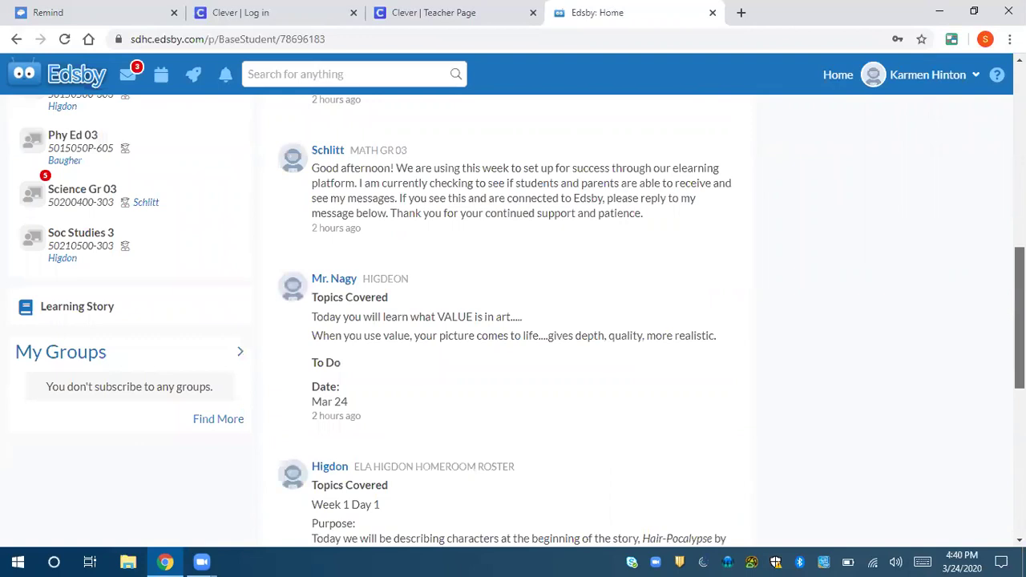
scroll(513, 321, "up", 6)
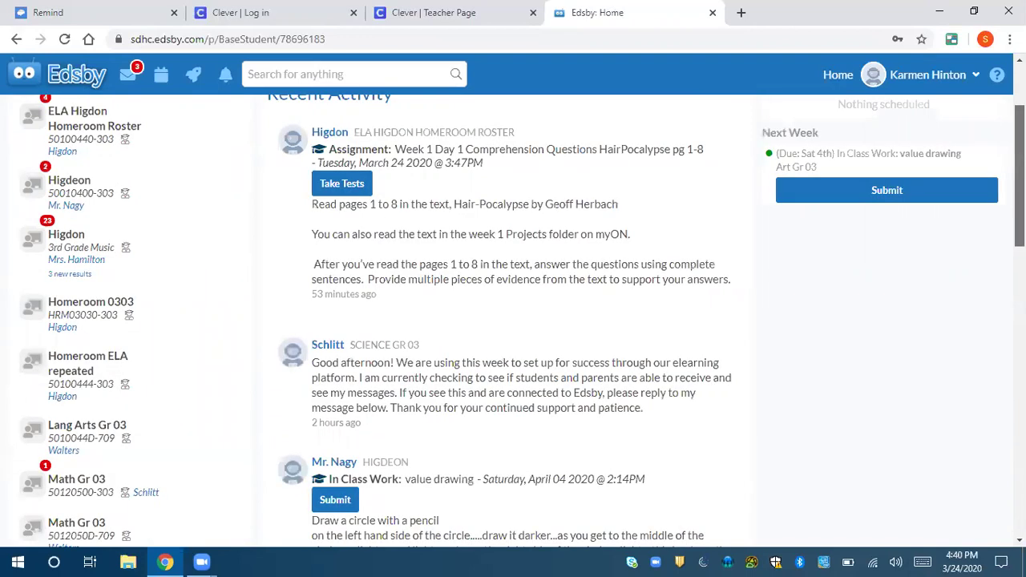
scroll(464, 190, "down", 1)
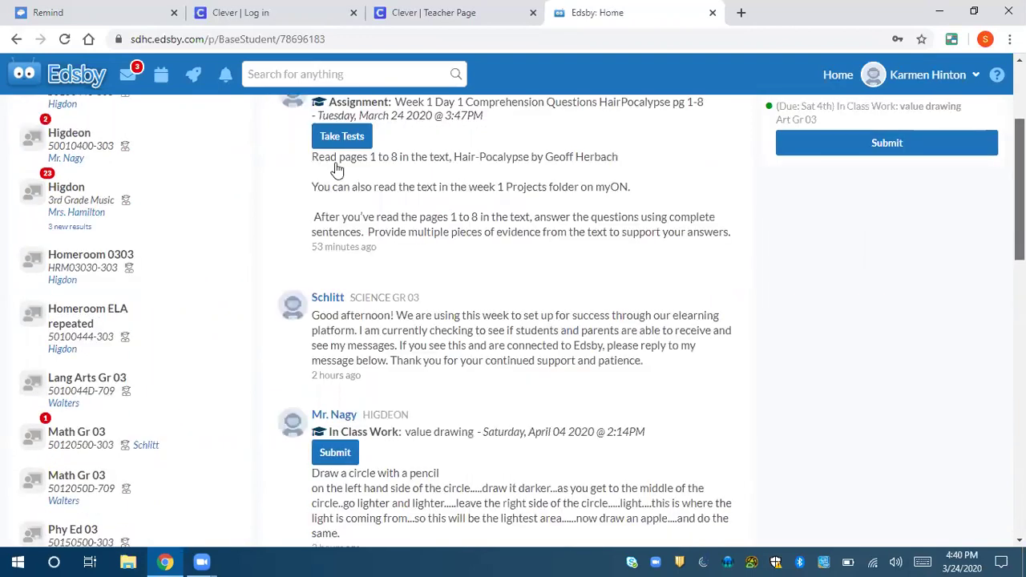
scroll(337, 170, "up", 1)
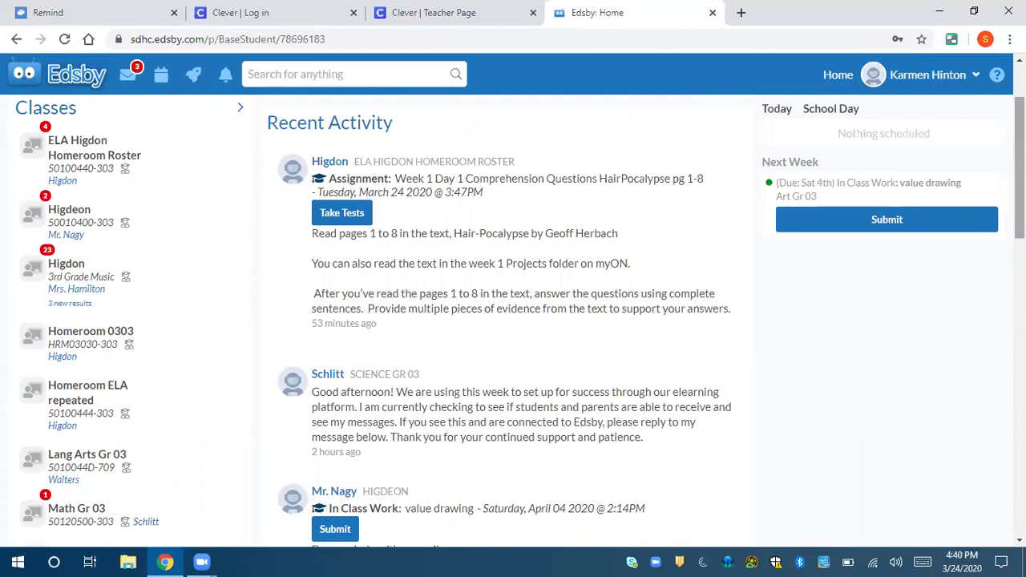
scroll(1019, 169, "down", 4)
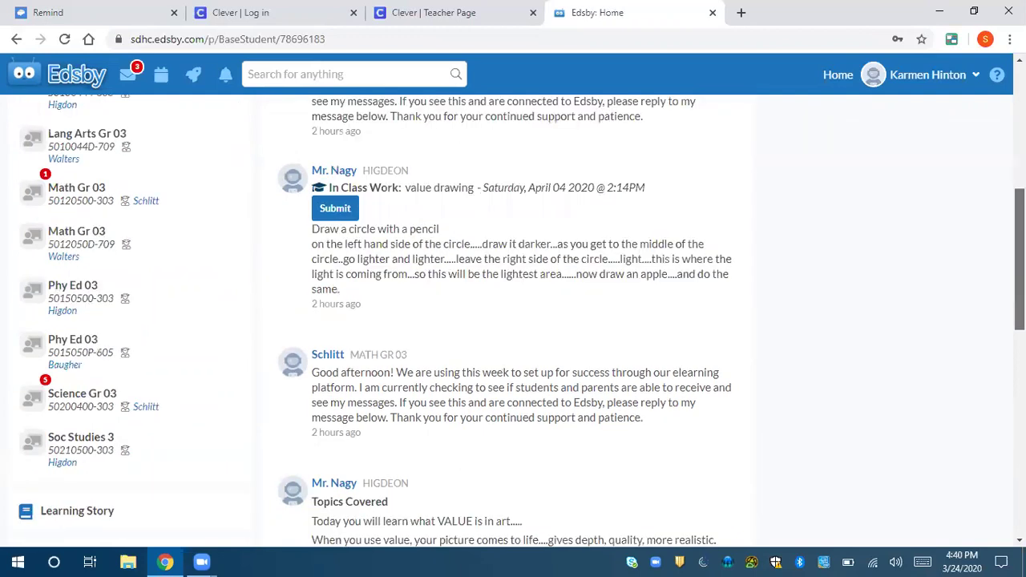
scroll(1020, 241, "down", 4)
scroll(1020, 241, "down", 3)
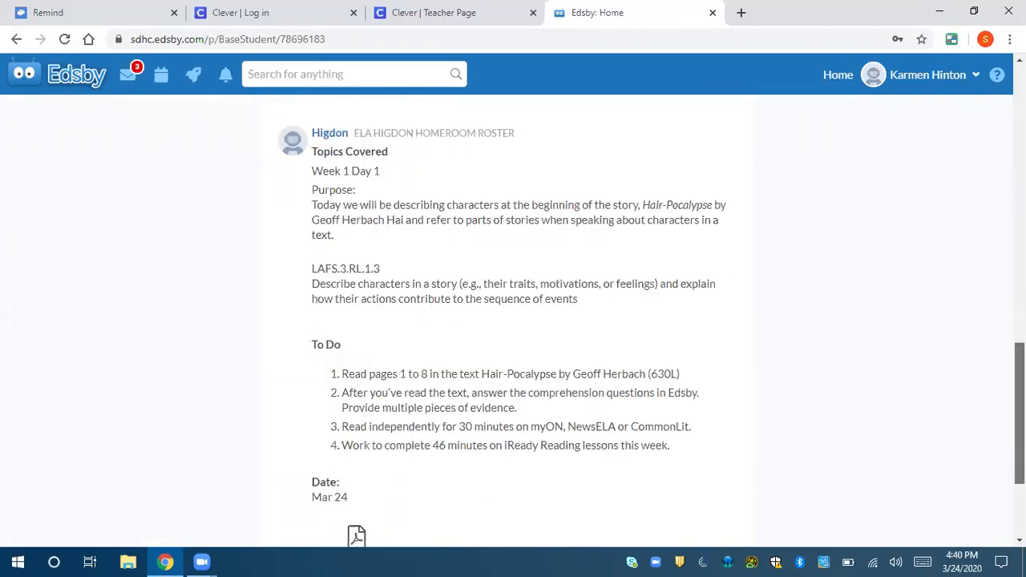
scroll(506, 321, "down", 1)
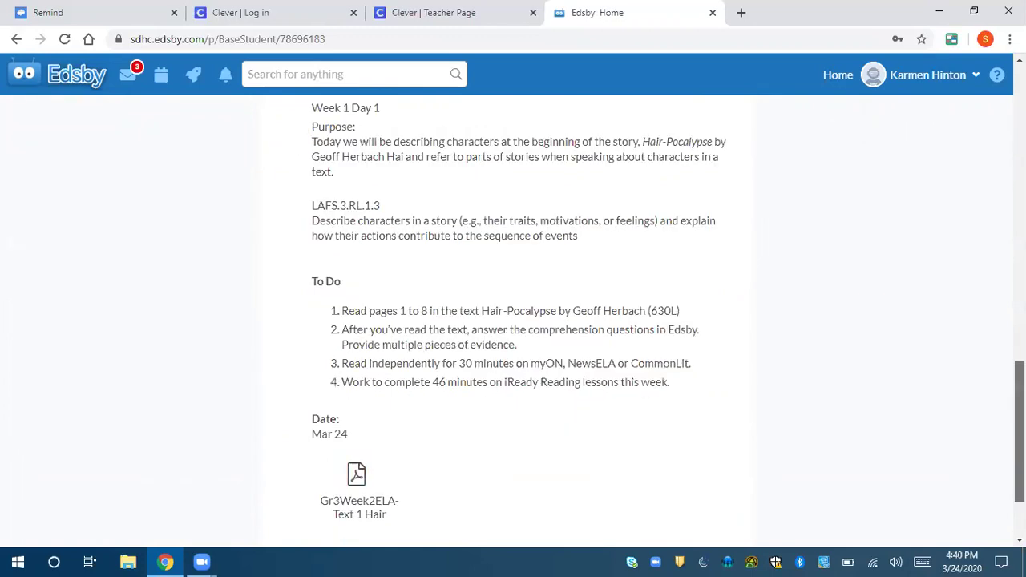
scroll(513, 321, "up", 10)
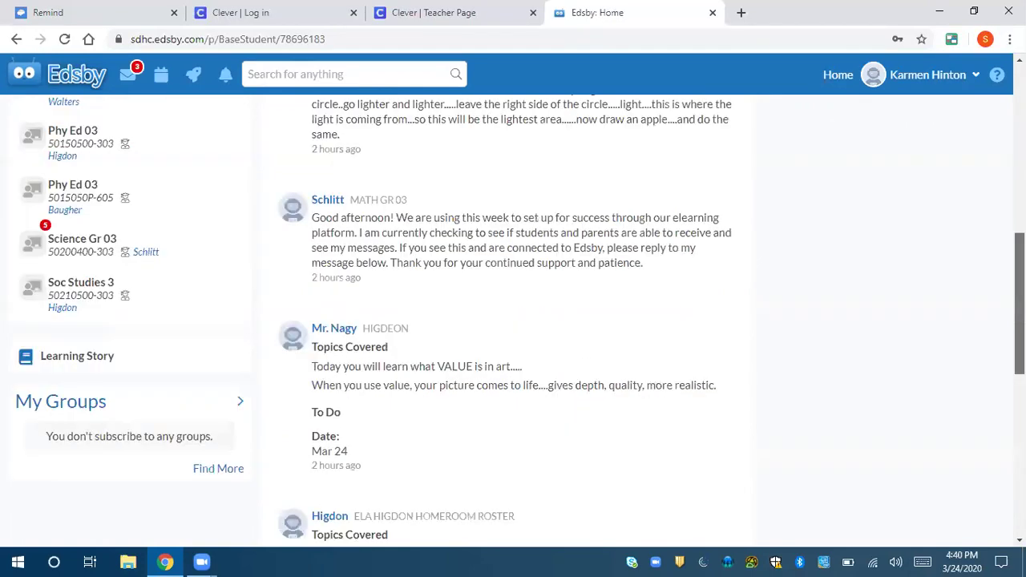
scroll(513, 321, "up", 5)
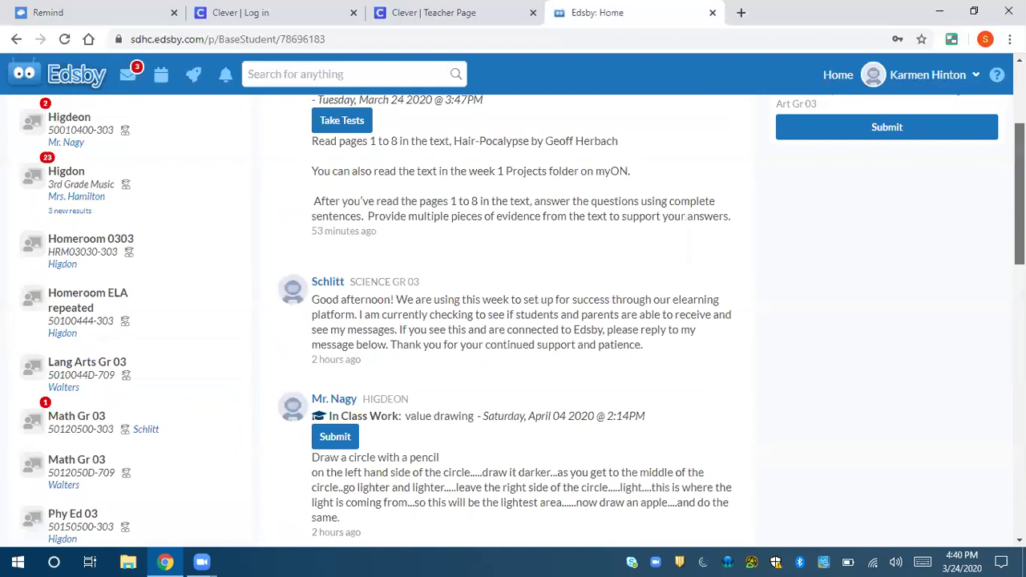
scroll(513, 321, "up", 1)
scroll(513, 320, "up", 1)
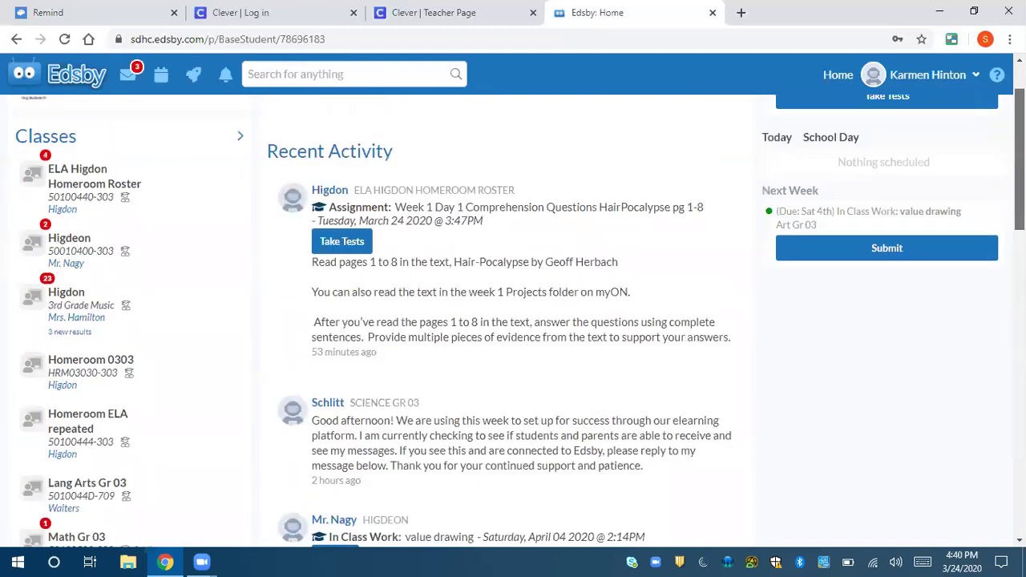
scroll(619, 401, "up", 1)
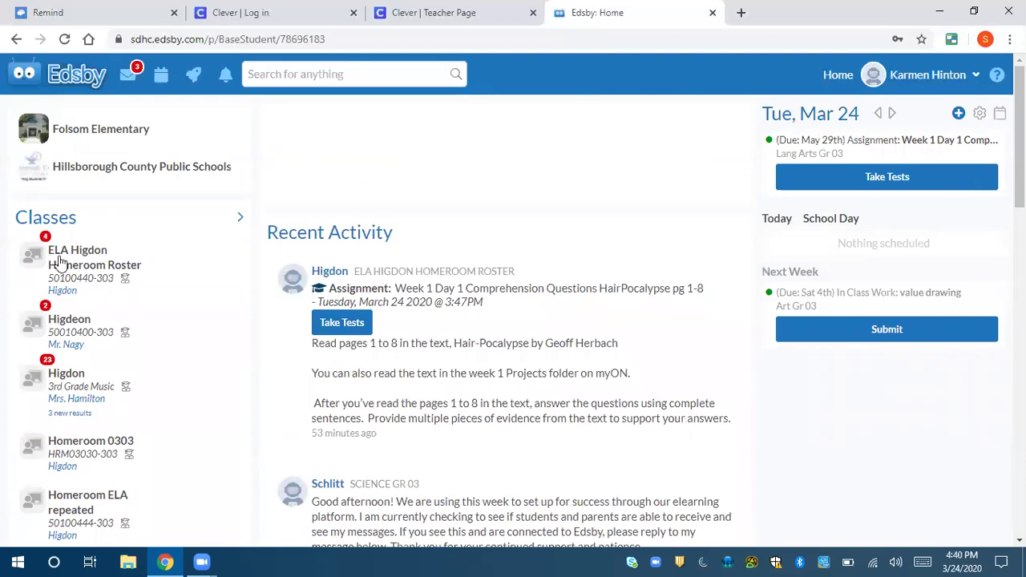
mouse_move(55, 260)
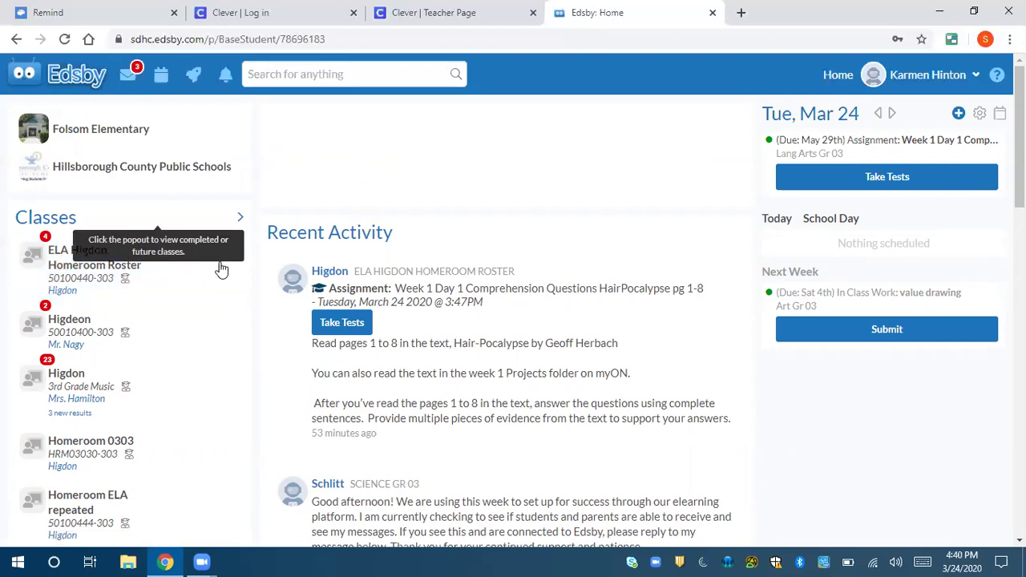
mouse_move(222, 270)
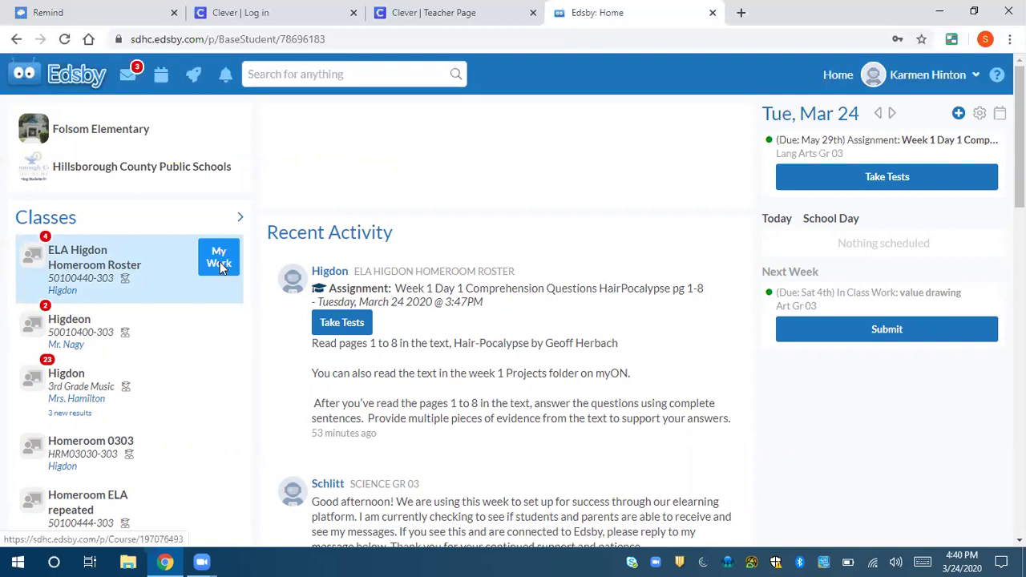
- Check the ELA class's My Work page, return Home, and open the ELA homeroom class page
left_click(221, 265)
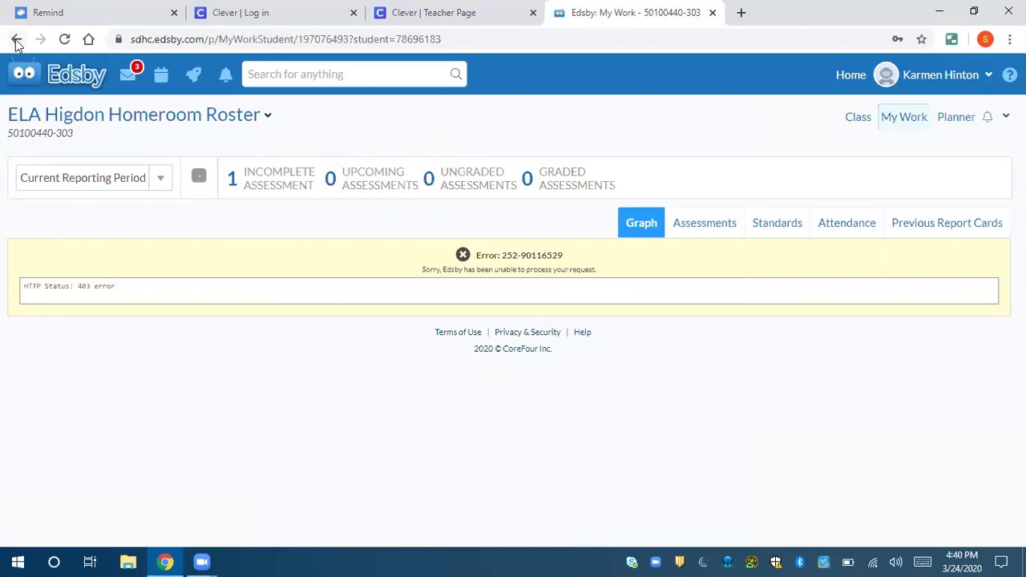
left_click(16, 40)
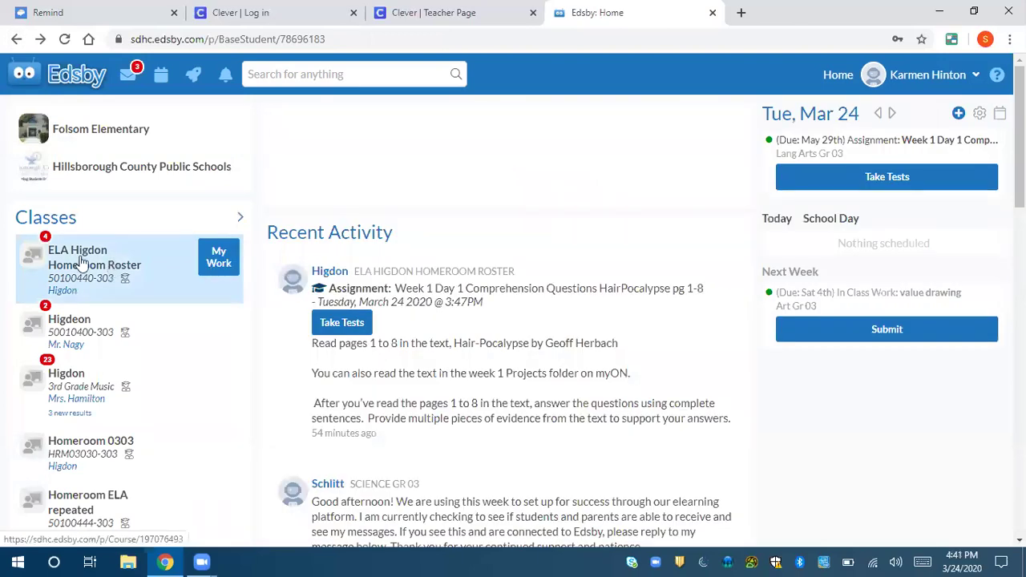
left_click(81, 261)
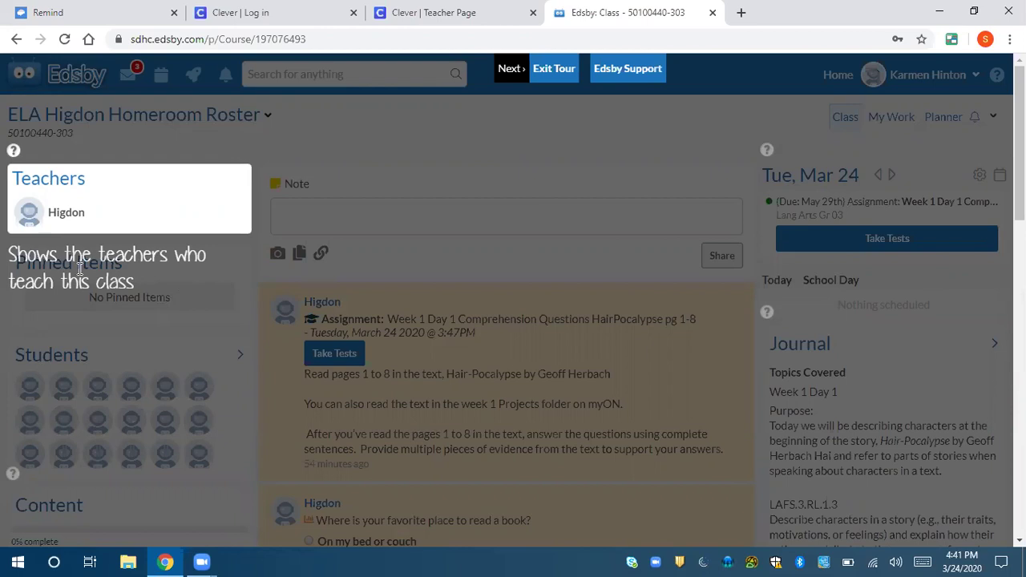
- View the teacher's profile, go back, and scroll to the To Do list and Gr3Week2ELA-Text 1 Hair file
left_click(146, 218)
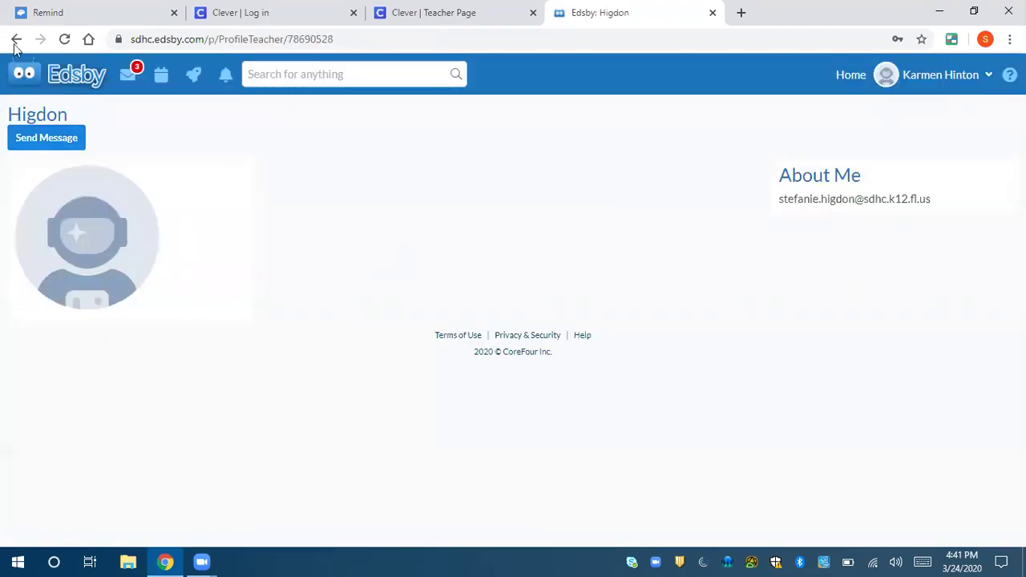
left_click(15, 40)
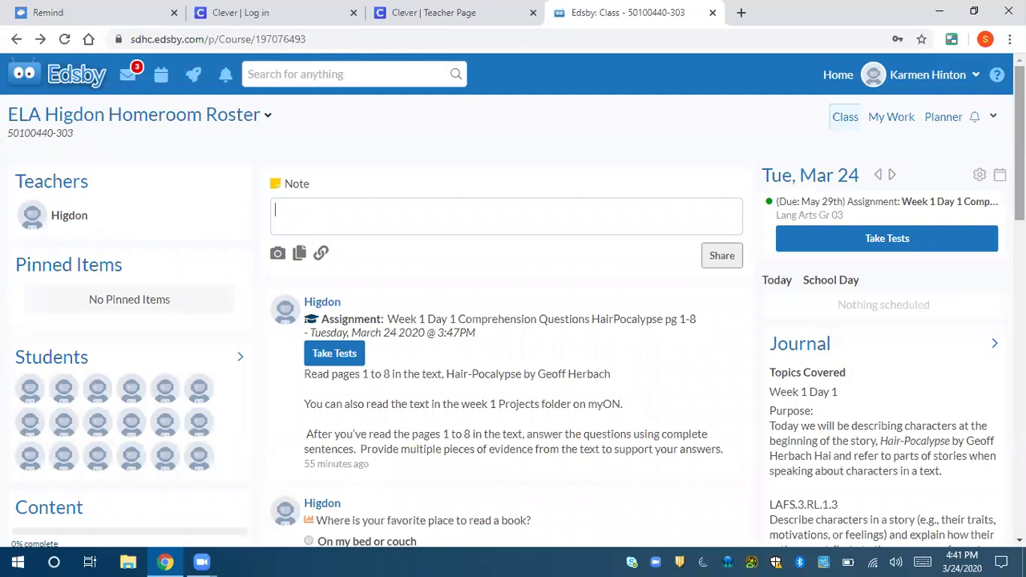
scroll(852, 180, "down", 3)
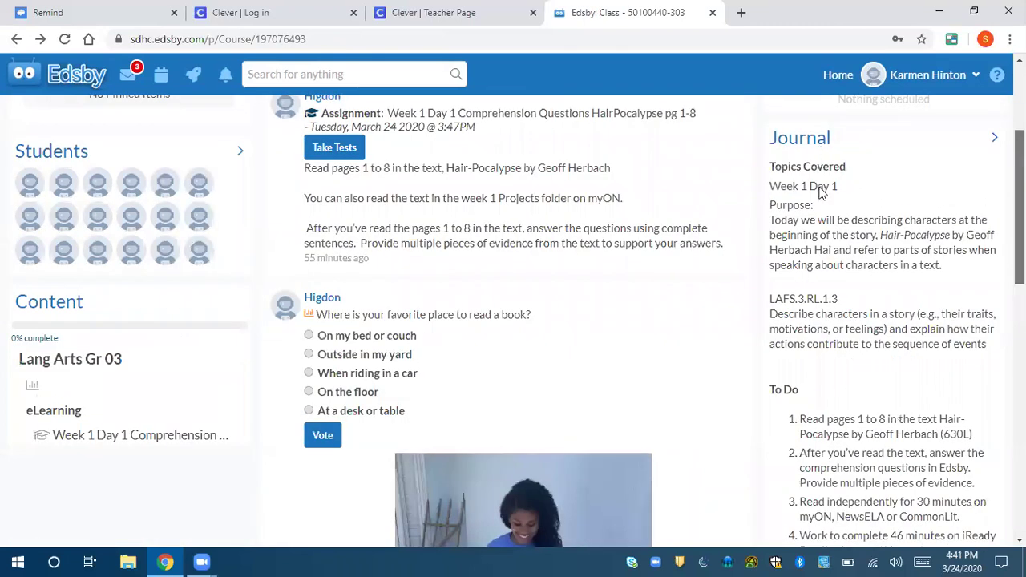
scroll(822, 193, "down", 1)
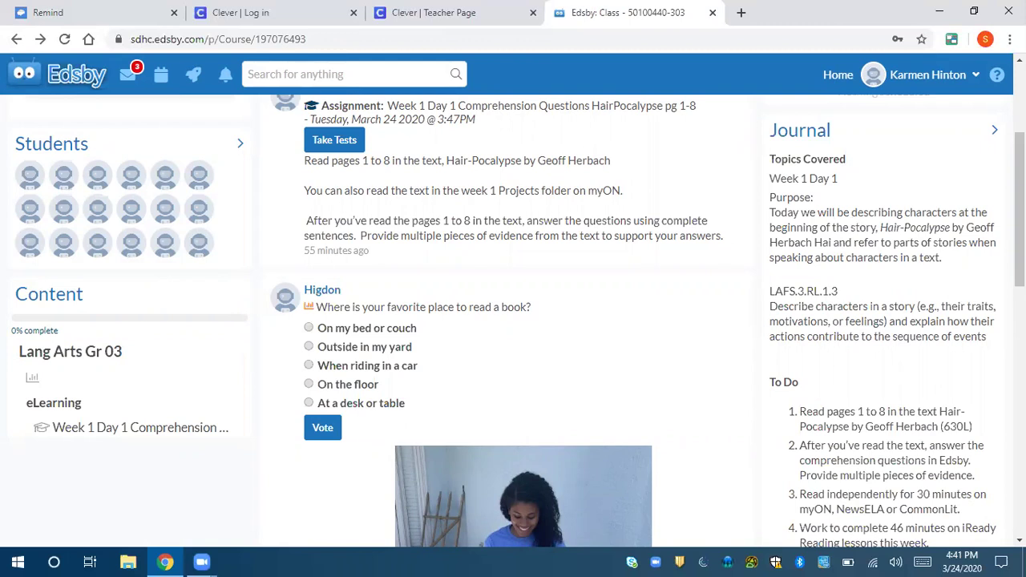
scroll(905, 230, "down", 2)
scroll(827, 233, "down", 1)
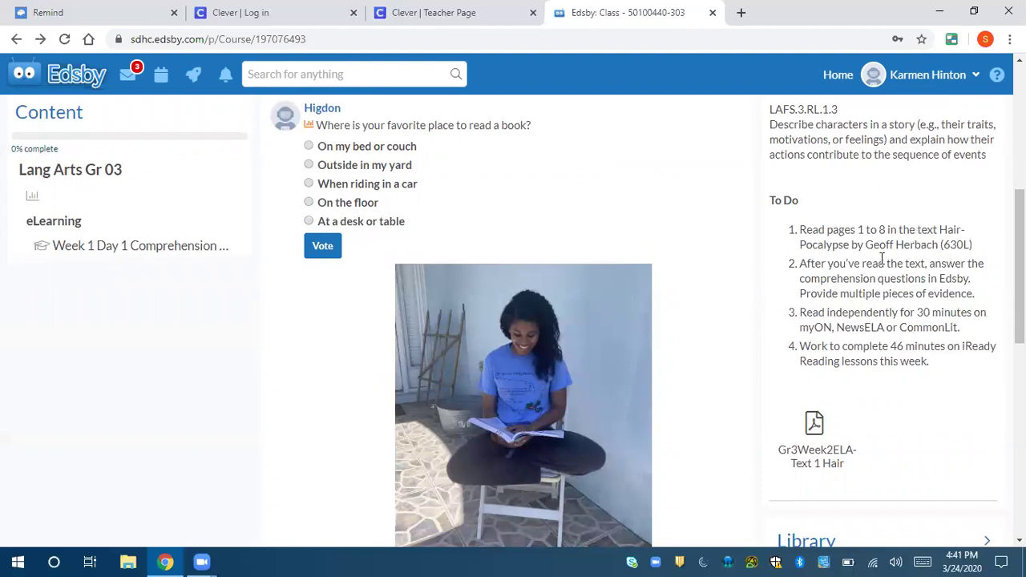
mouse_move(793, 427)
scroll(937, 335, "down", 1)
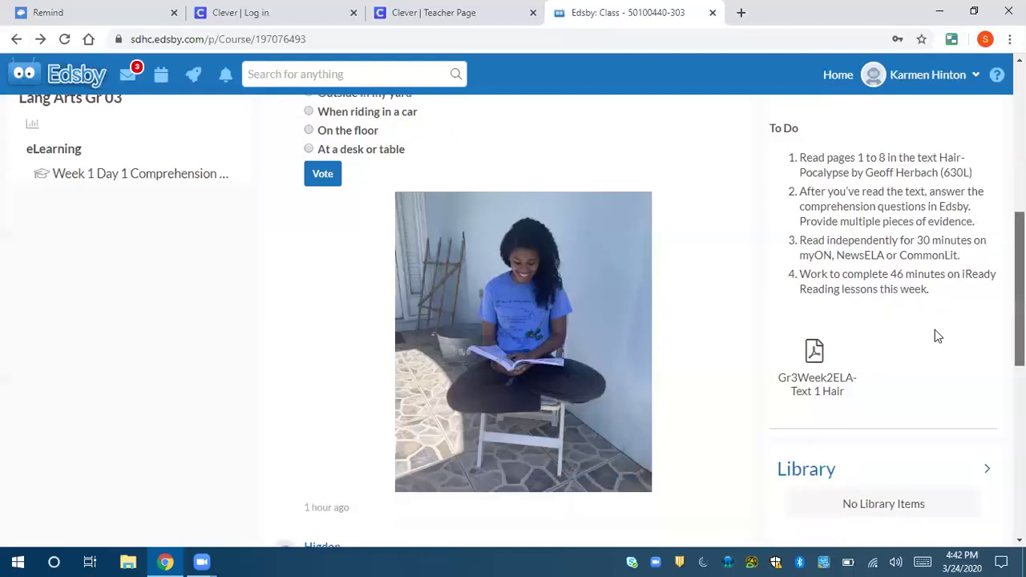
scroll(820, 321, "down", 1)
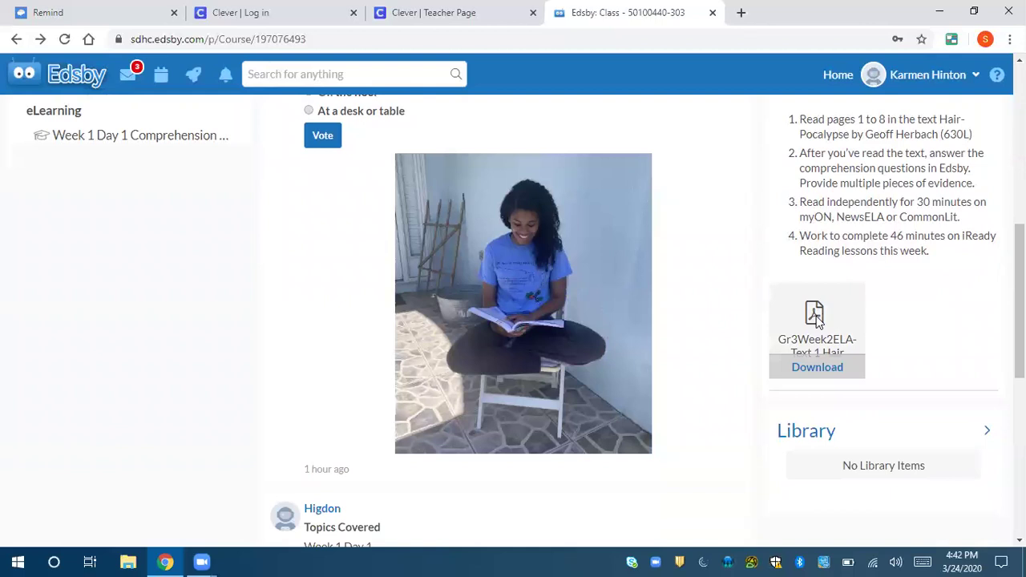
left_click(815, 316)
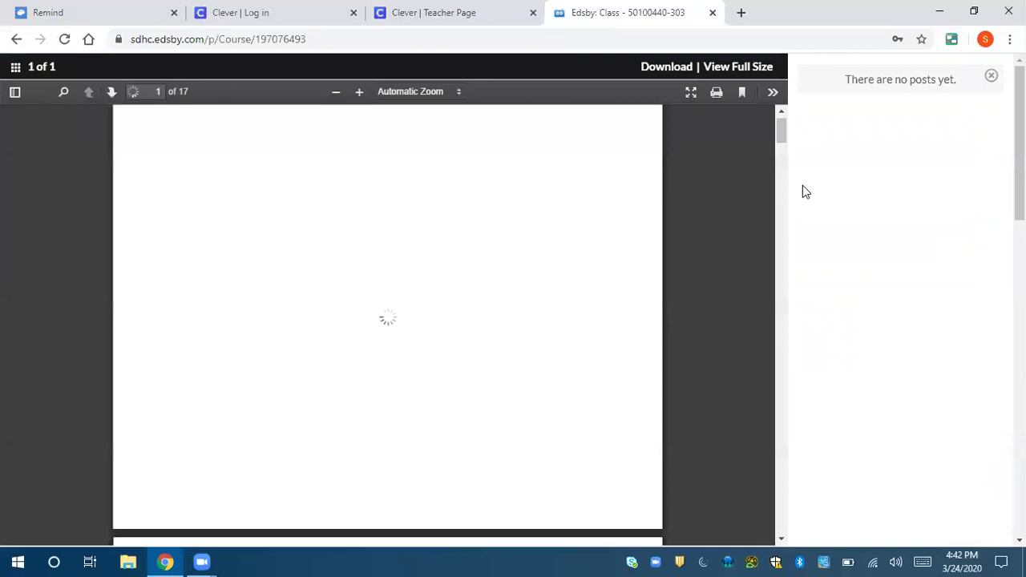
left_click_drag(781, 136, 781, 164)
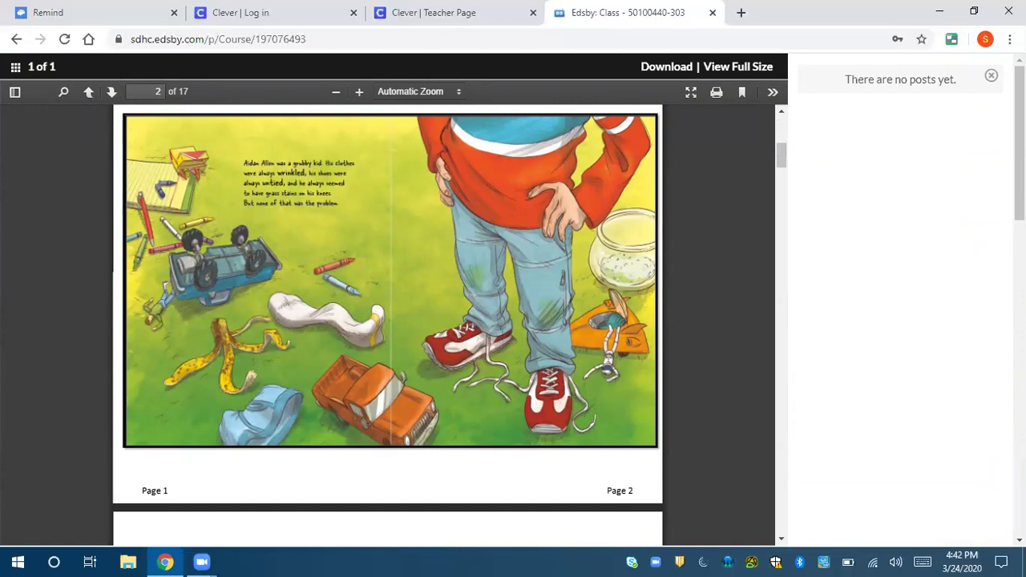
left_click(777, 131)
scroll(766, 113, "up", 1)
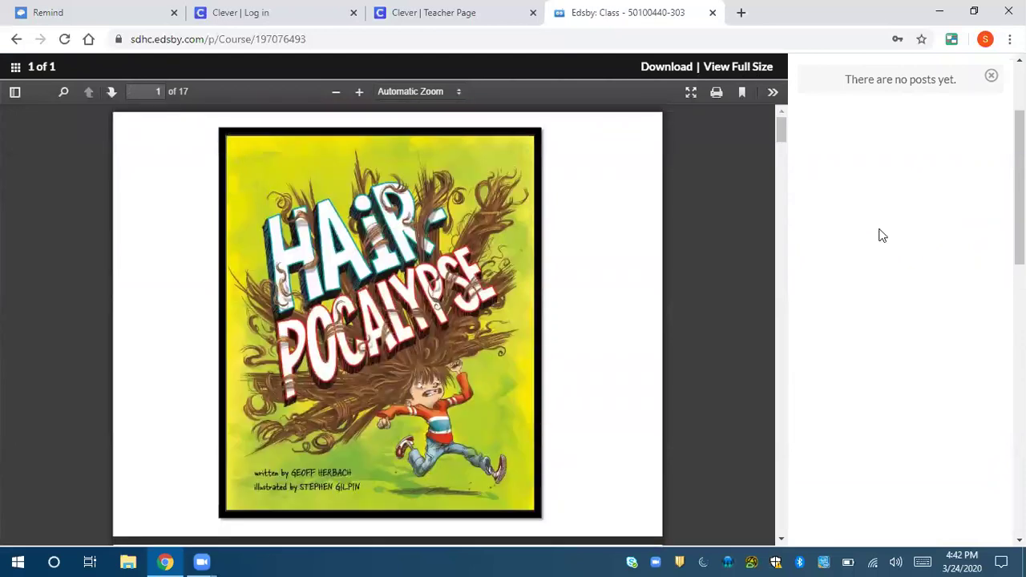
left_click(990, 76)
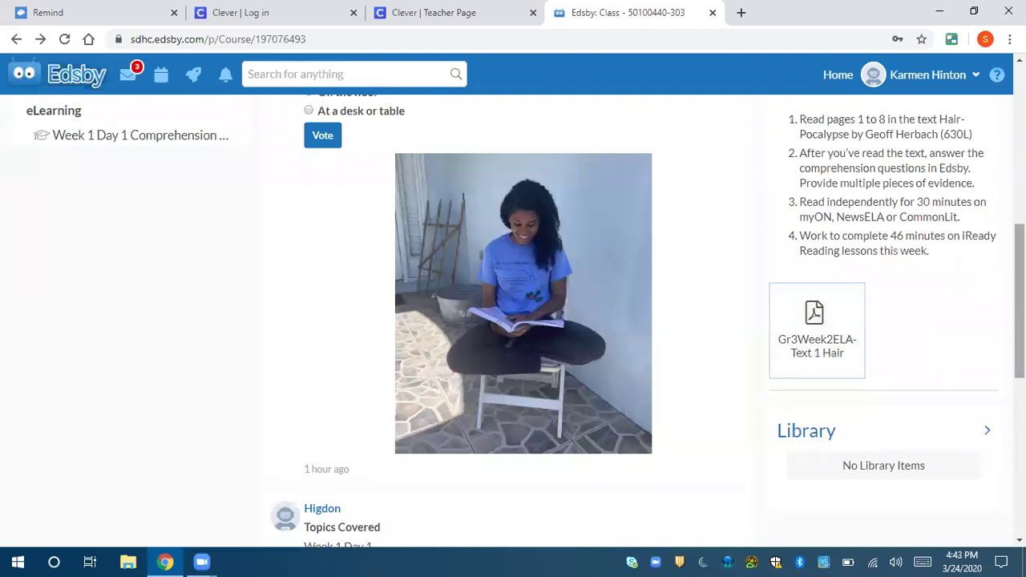
scroll(513, 321, "up", 2)
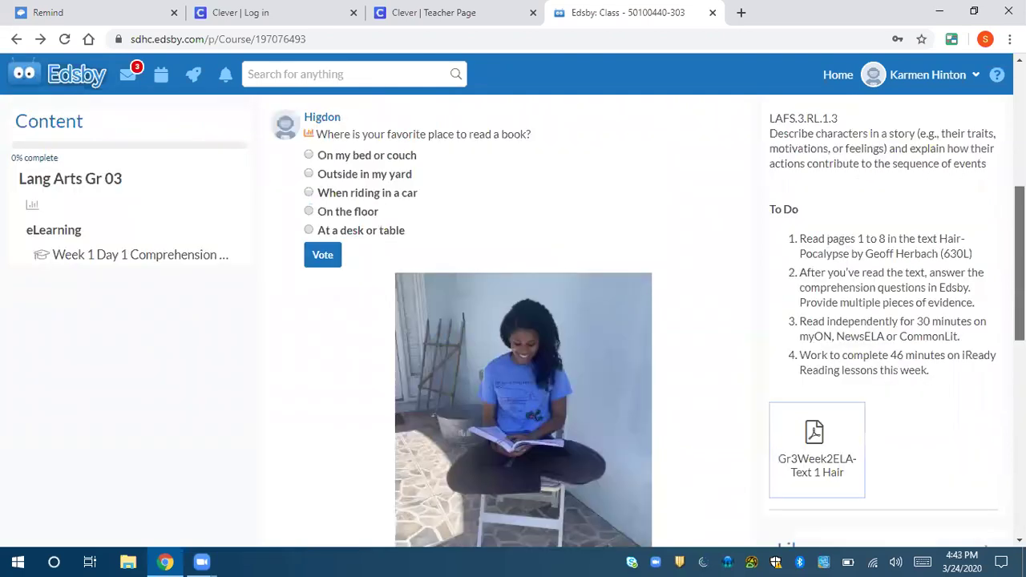
scroll(513, 321, "up", 2)
scroll(513, 321, "up", 1)
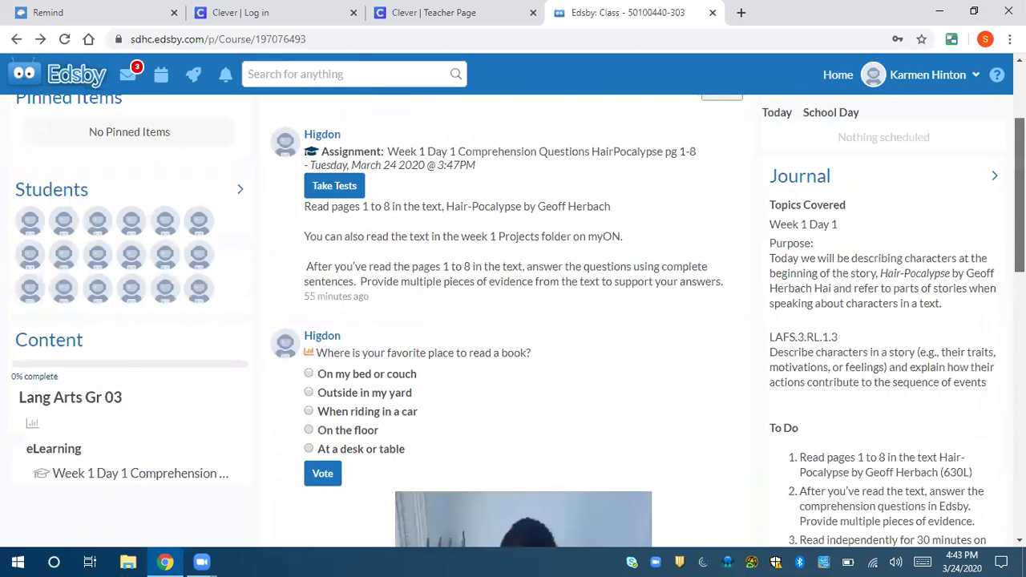
scroll(404, 246, "up", 1)
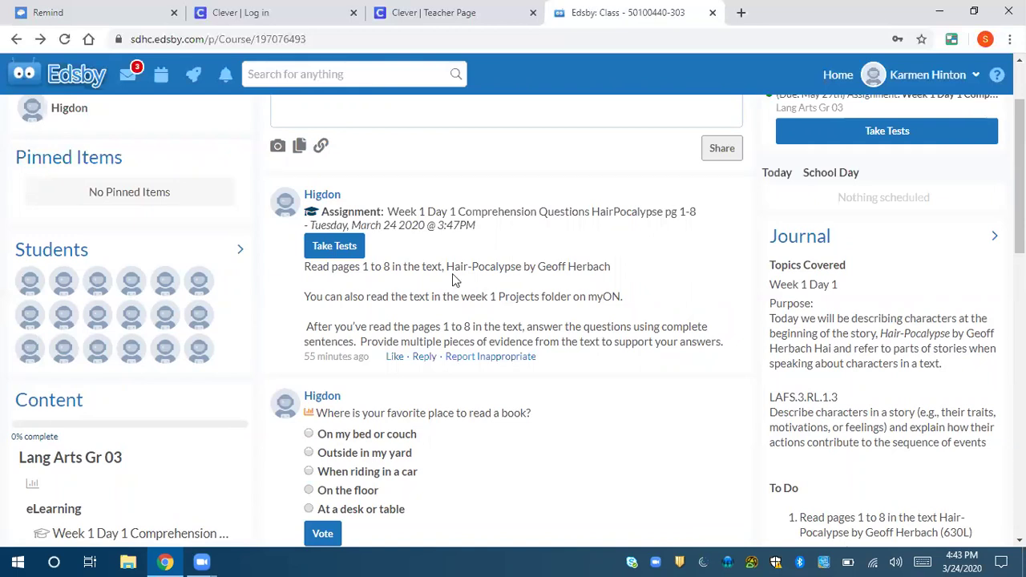
- Open the Week 1 Day 1 Comprehension Questions assignment, start the test, and scroll to Question 1
left_click(353, 252)
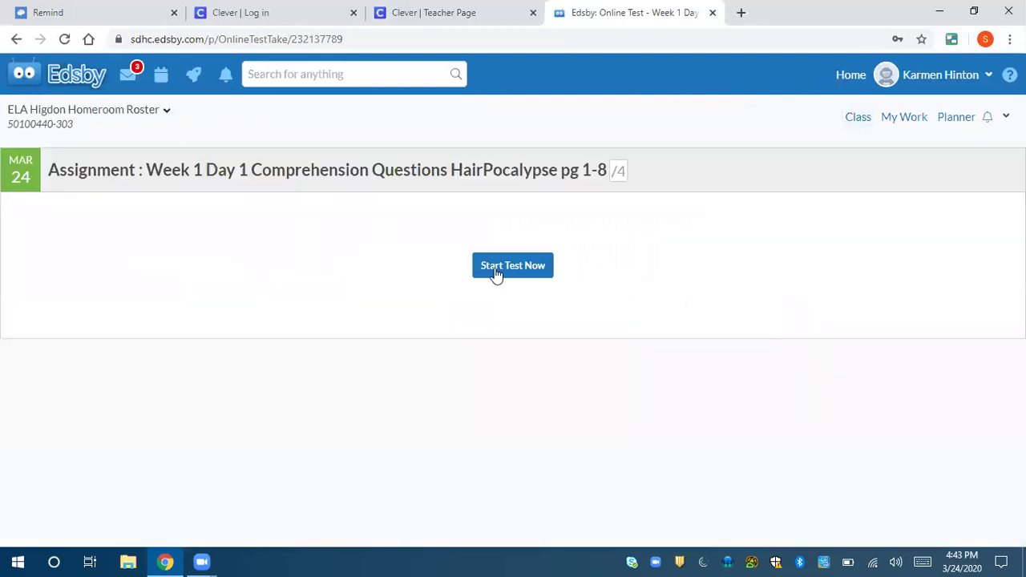
left_click(497, 274)
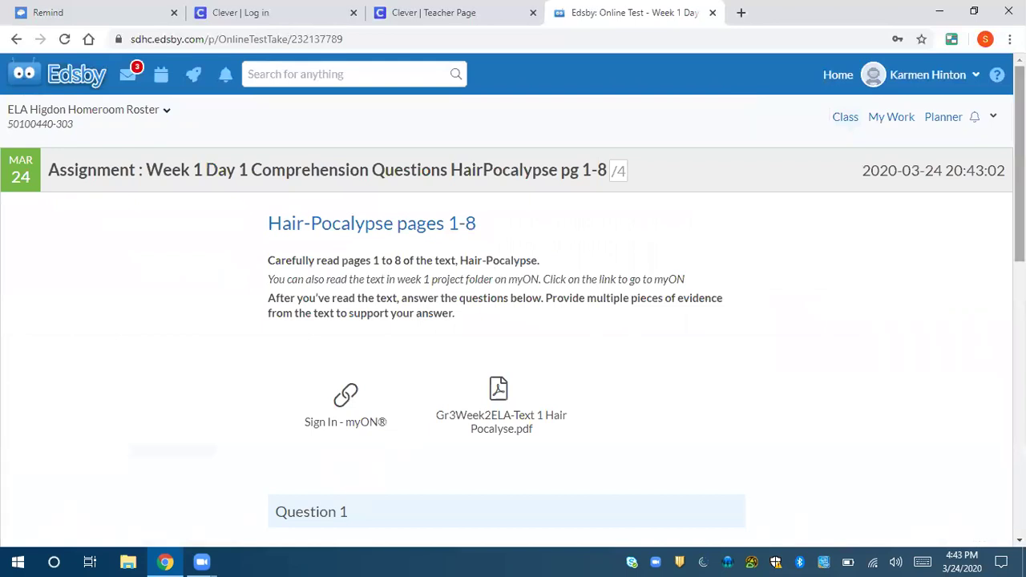
scroll(513, 306, "down", 1)
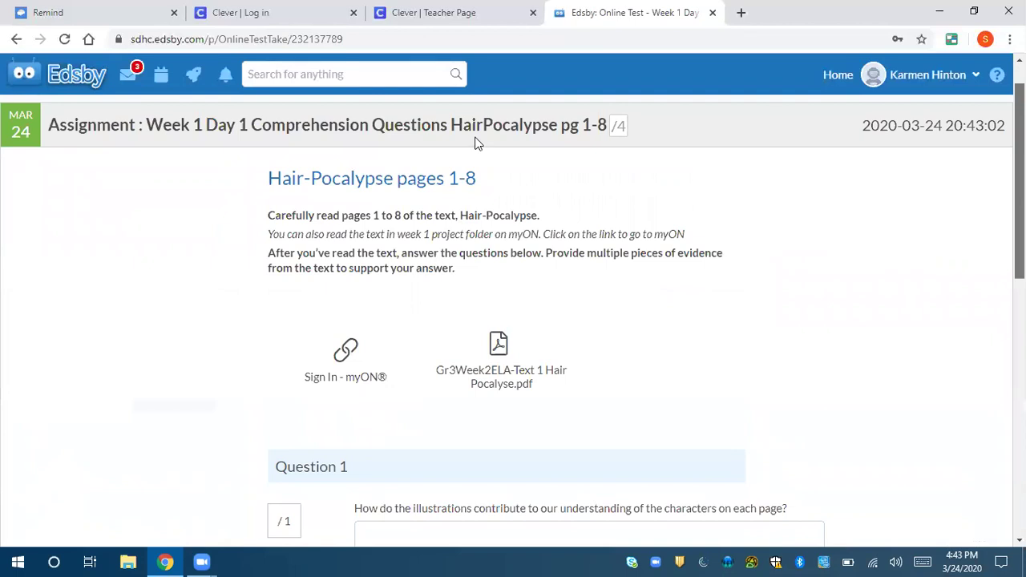
scroll(475, 145, "down", 1)
mouse_move(470, 304)
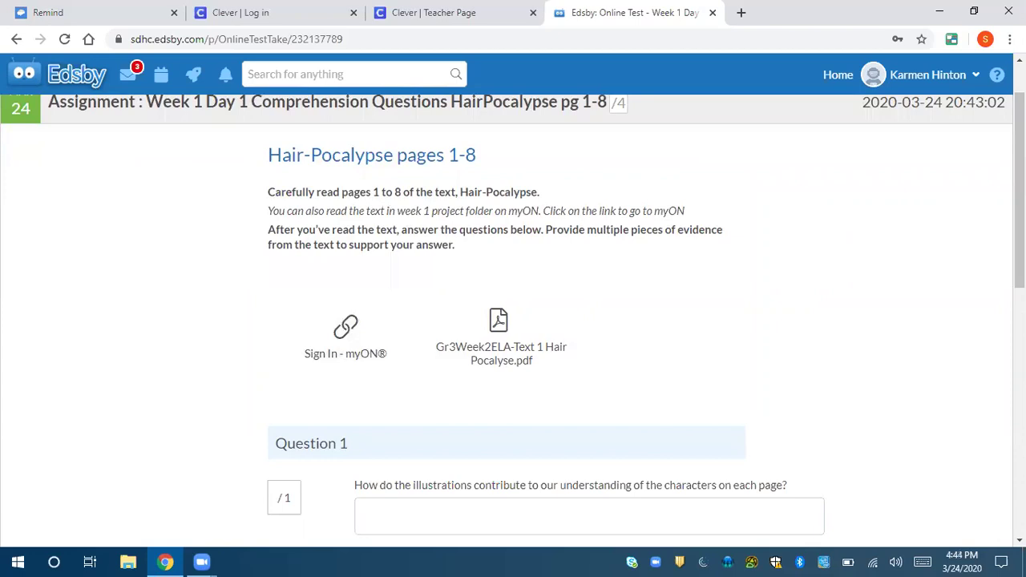
scroll(513, 321, "down", 1)
scroll(513, 320, "down", 3)
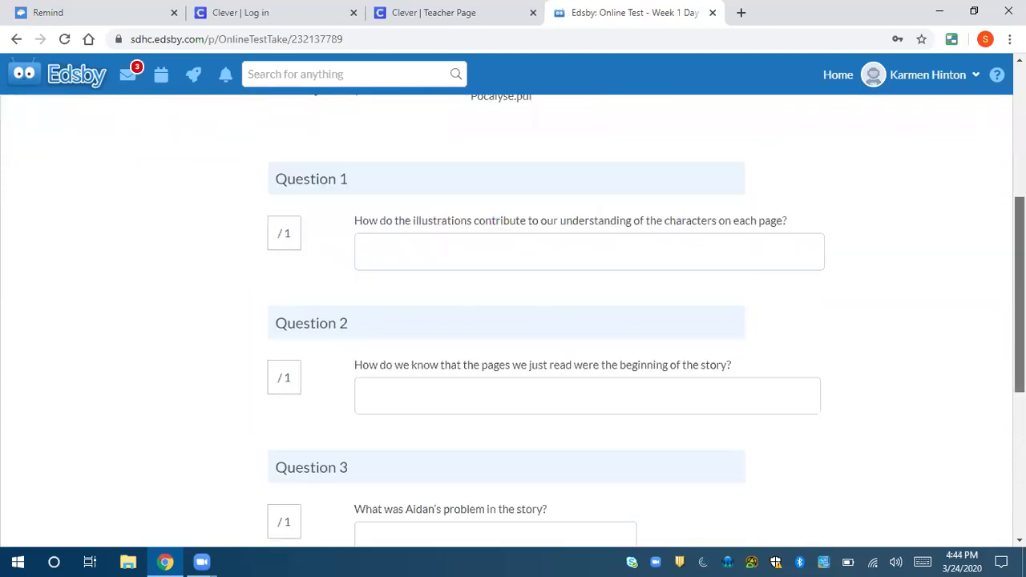
scroll(388, 218, "down", 1)
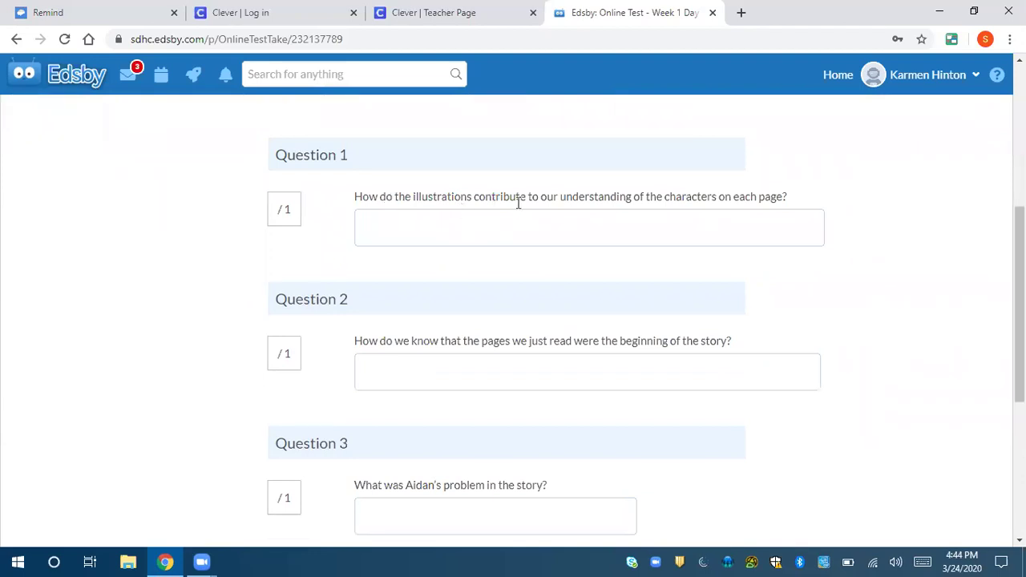
- Type 'The illustrations contribute to my understanding by showing me' into the Question 1 answer box
left_click(721, 218)
type("The illustrations contr")
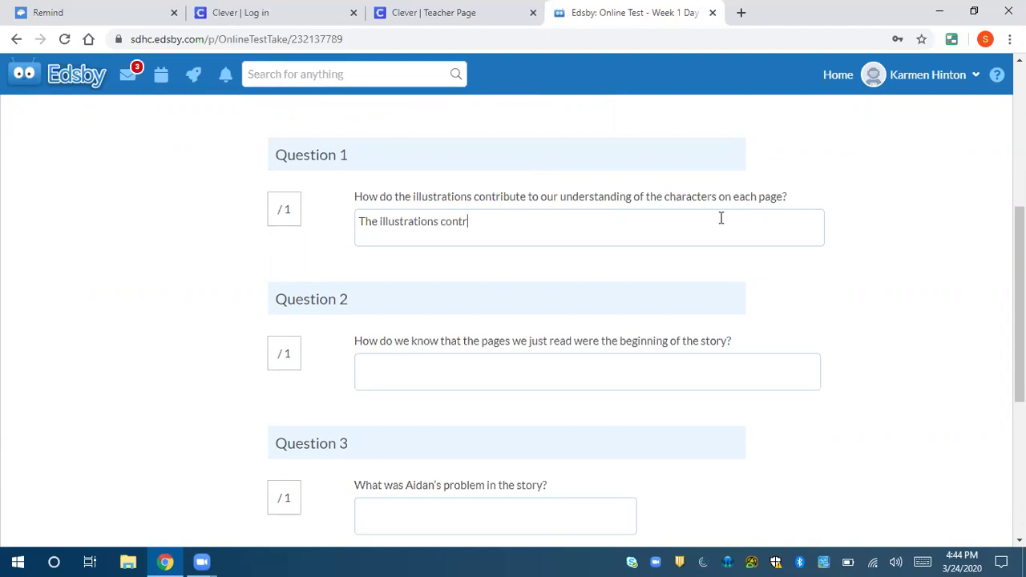
type("ibute to my understanding by s")
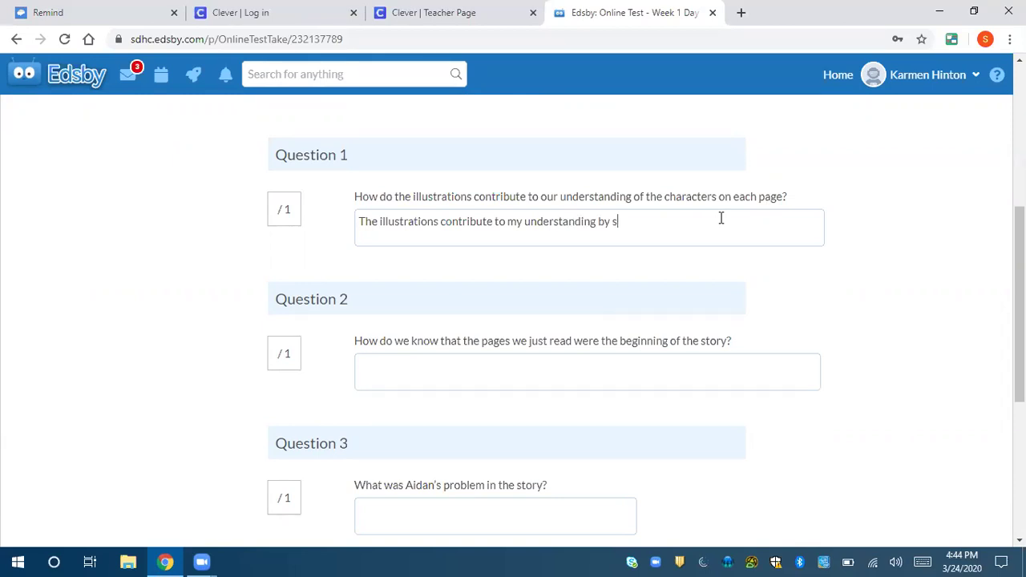
type("howing me")
left_click_drag(715, 218, 357, 221)
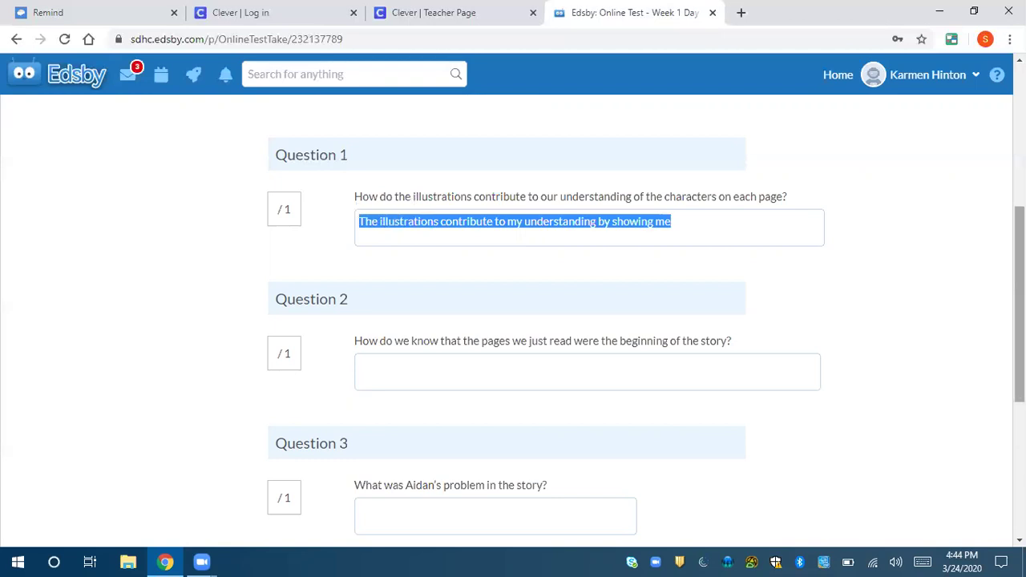
scroll(513, 321, "down", 2)
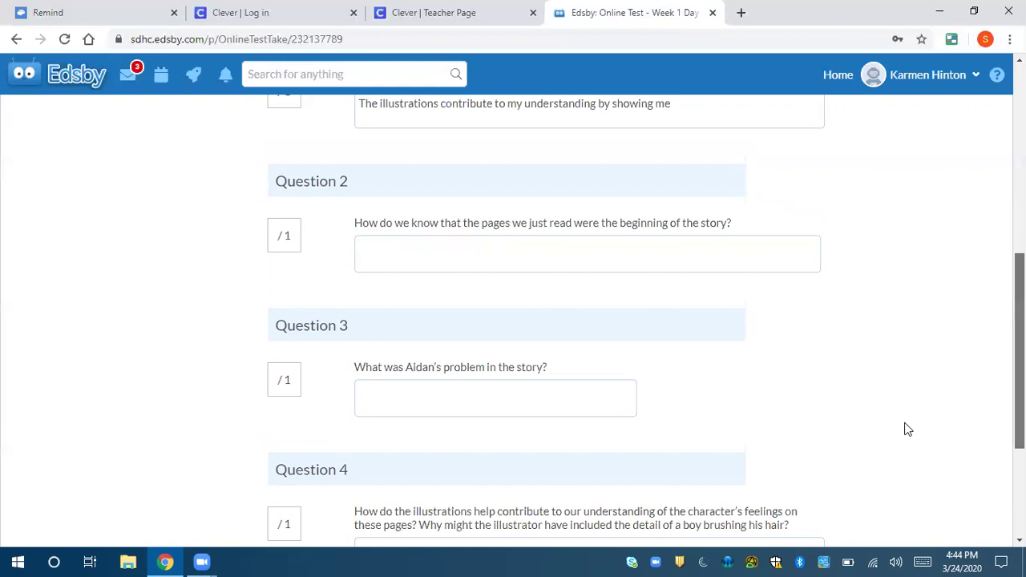
scroll(908, 429, "down", 3)
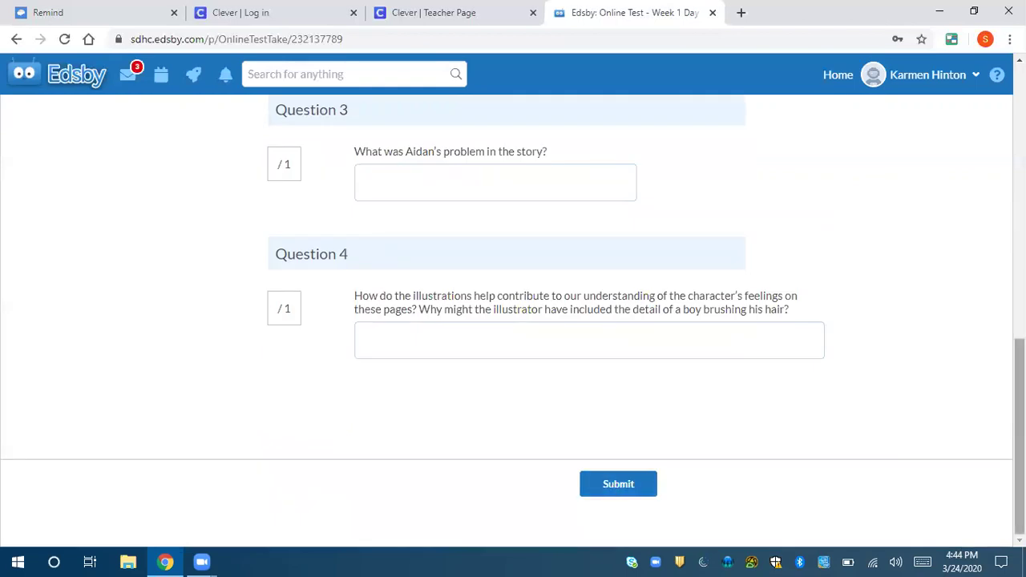
scroll(806, 329, "up", 5)
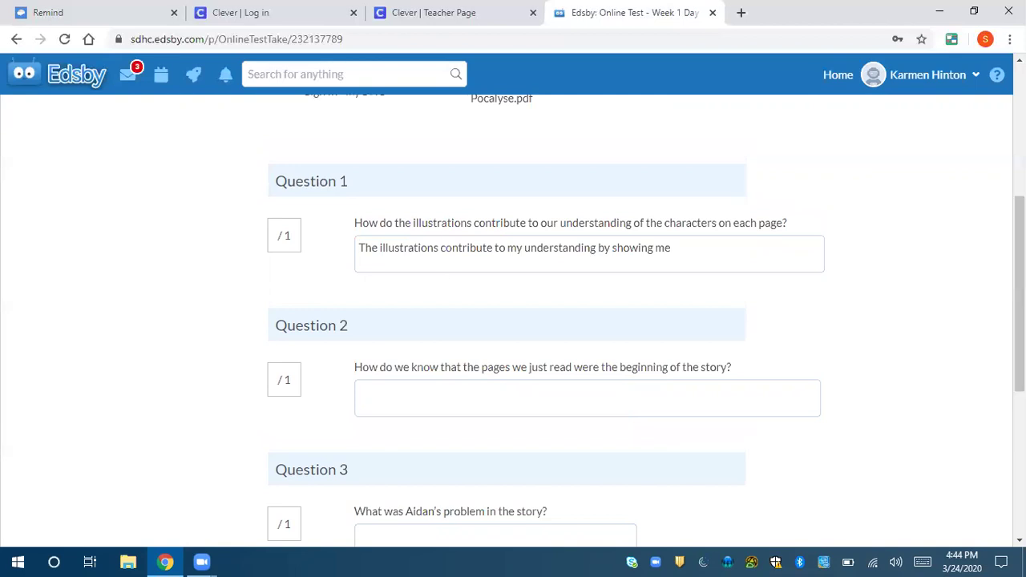
scroll(513, 320, "up", 2)
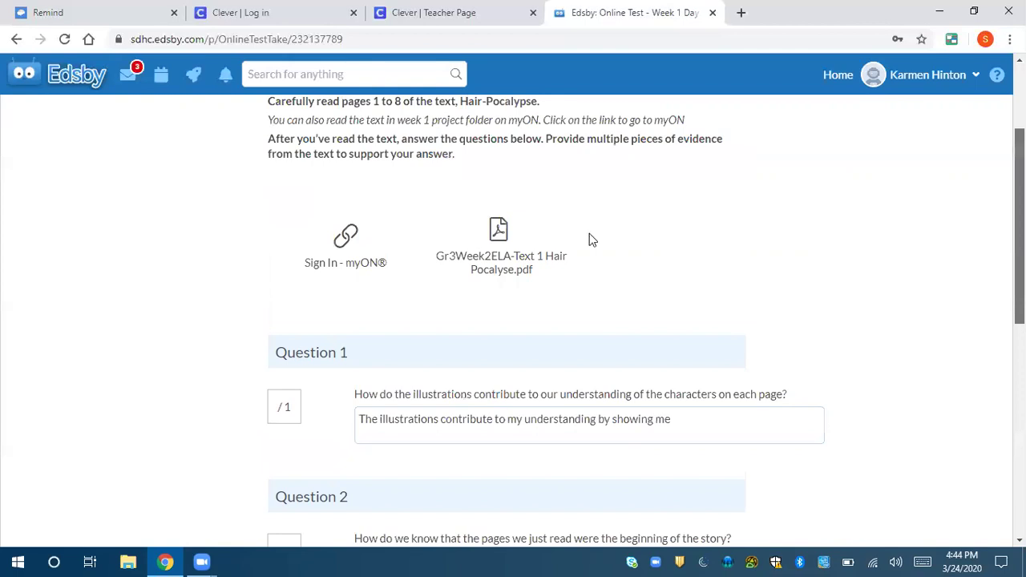
scroll(591, 239, "up", 1)
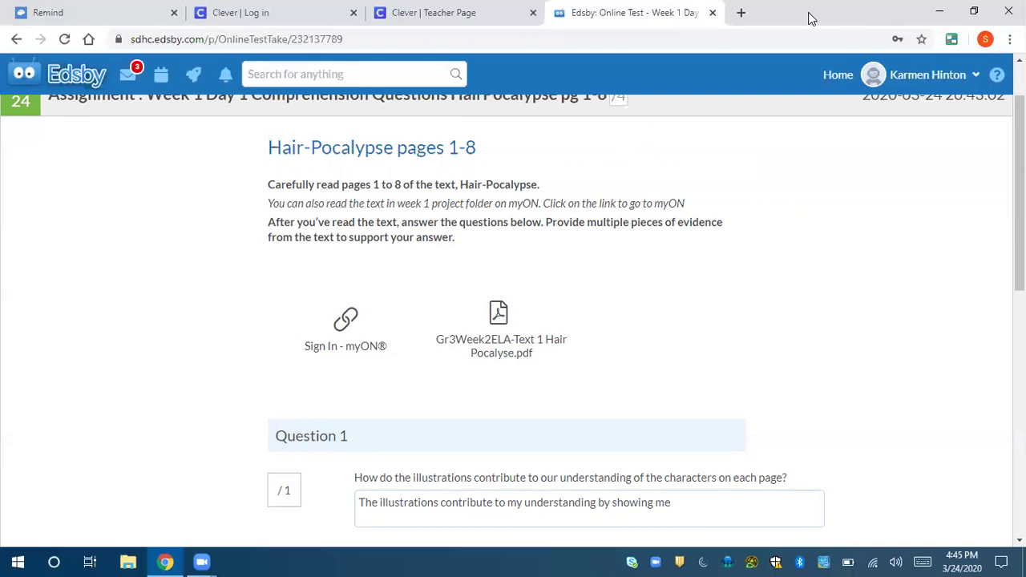
- Open the assignment's Sign In - myON link in a new tab and place it in a right-half window
key("super+Left")
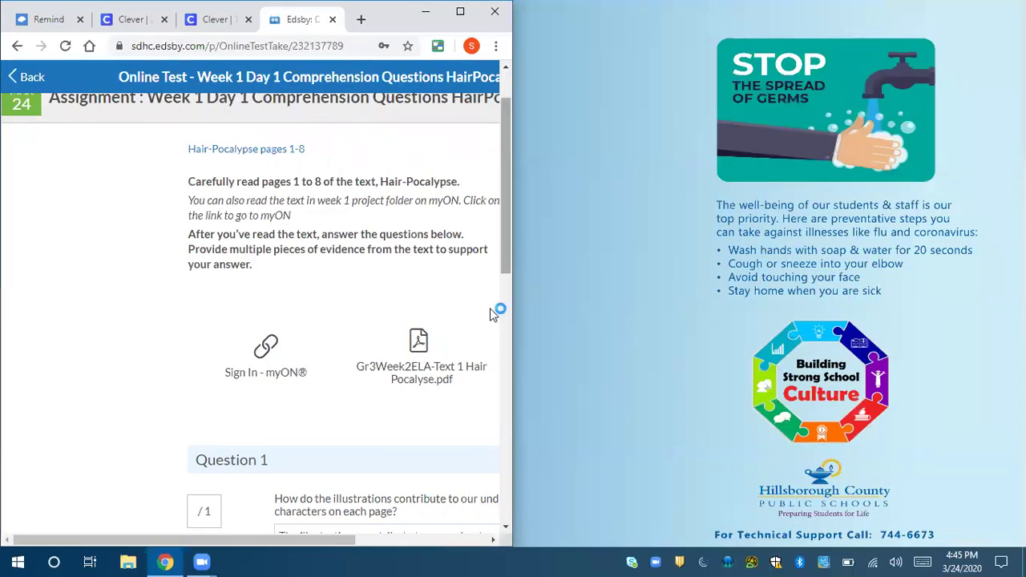
scroll(489, 308, "down", 2)
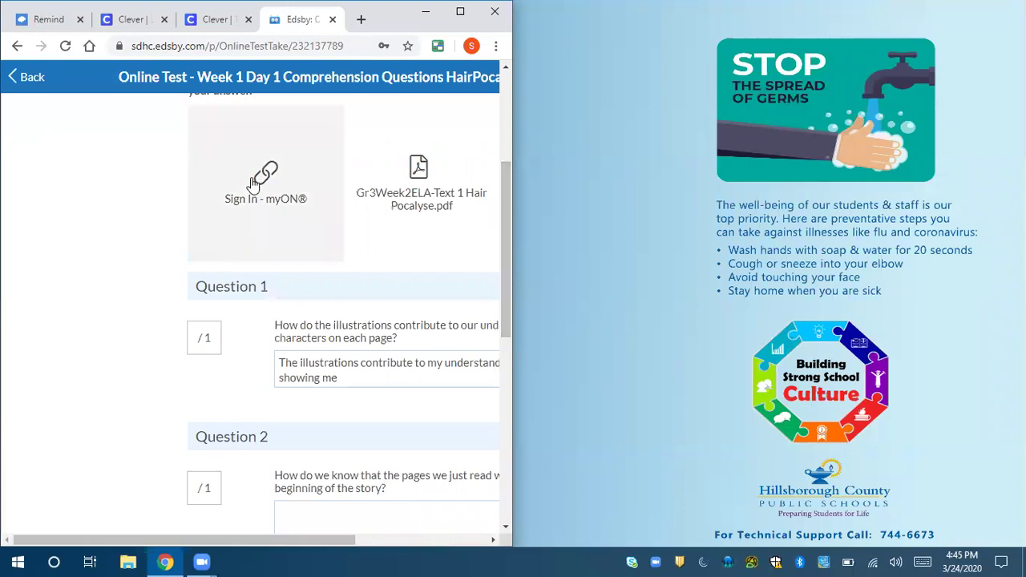
left_click(253, 184)
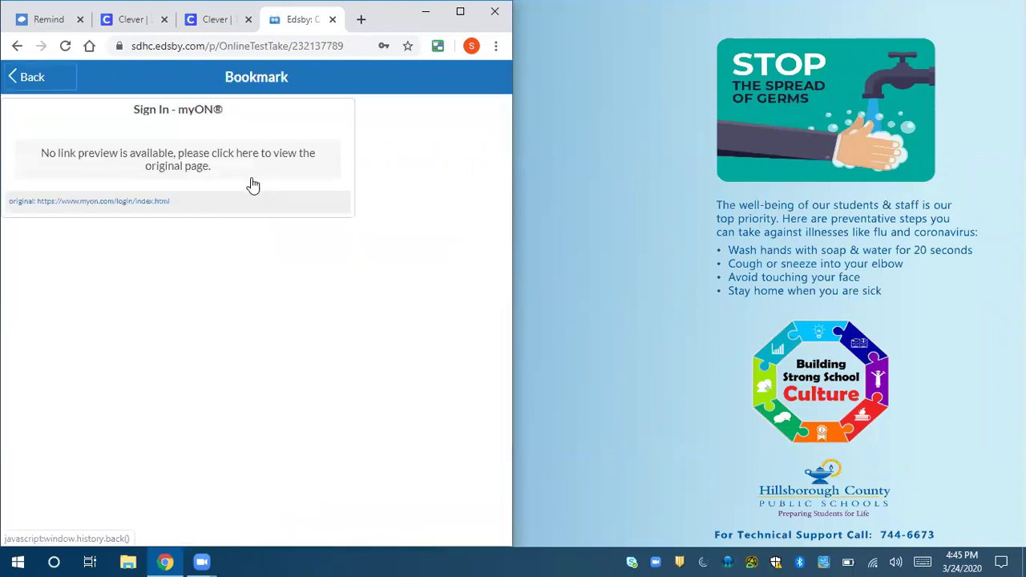
left_click(146, 212)
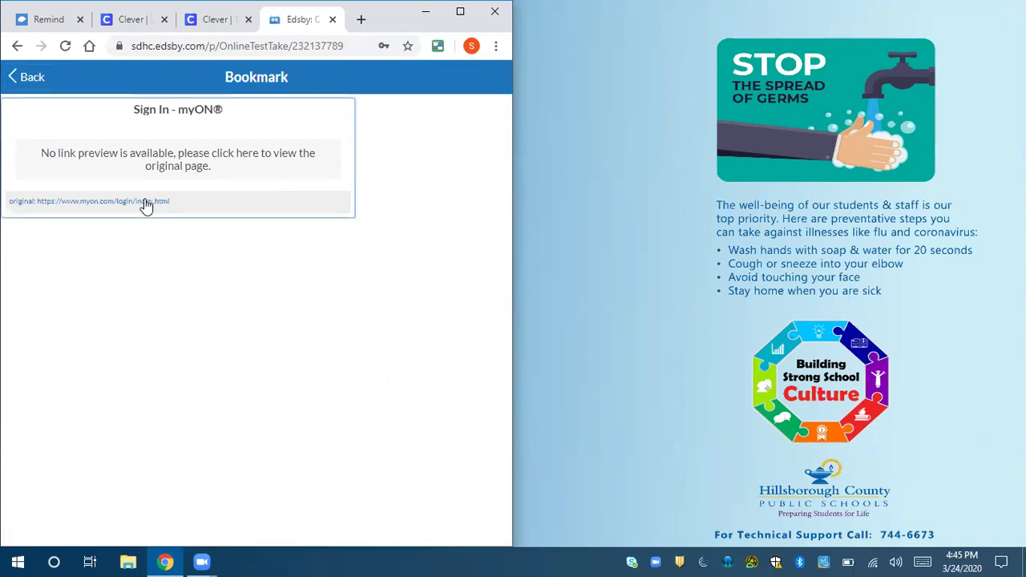
left_click(146, 203)
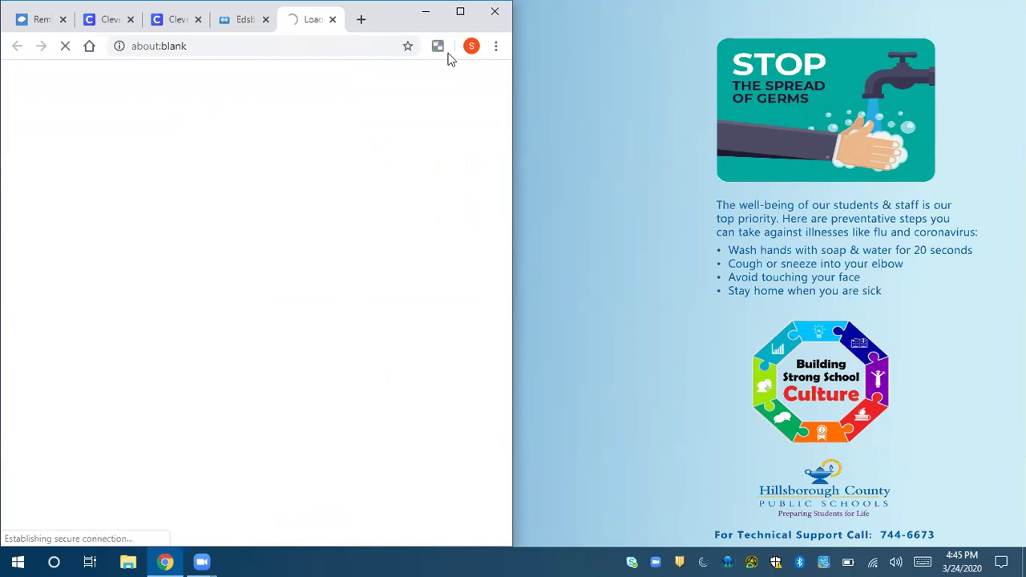
key("super+Down")
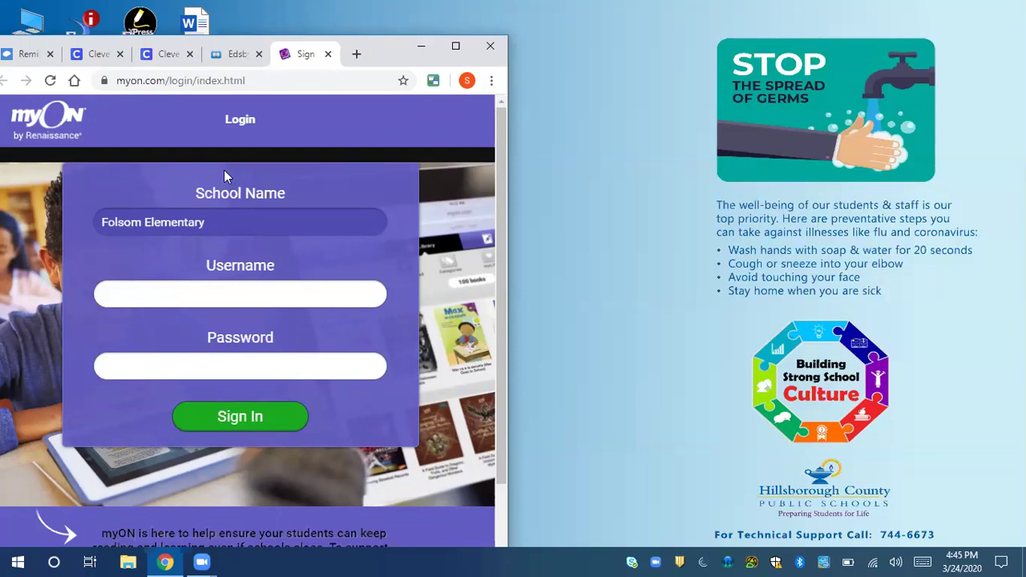
left_click_drag(305, 54, 1025, 289)
- Snap the Edsby test beside myON and sign in with the saved username and corrected password
left_click(230, 266)
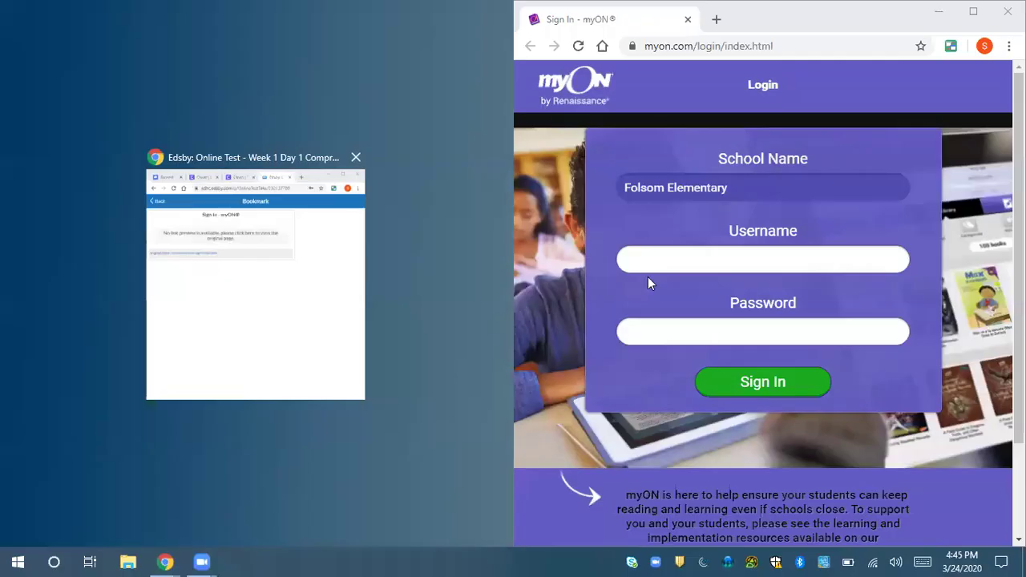
left_click(660, 257)
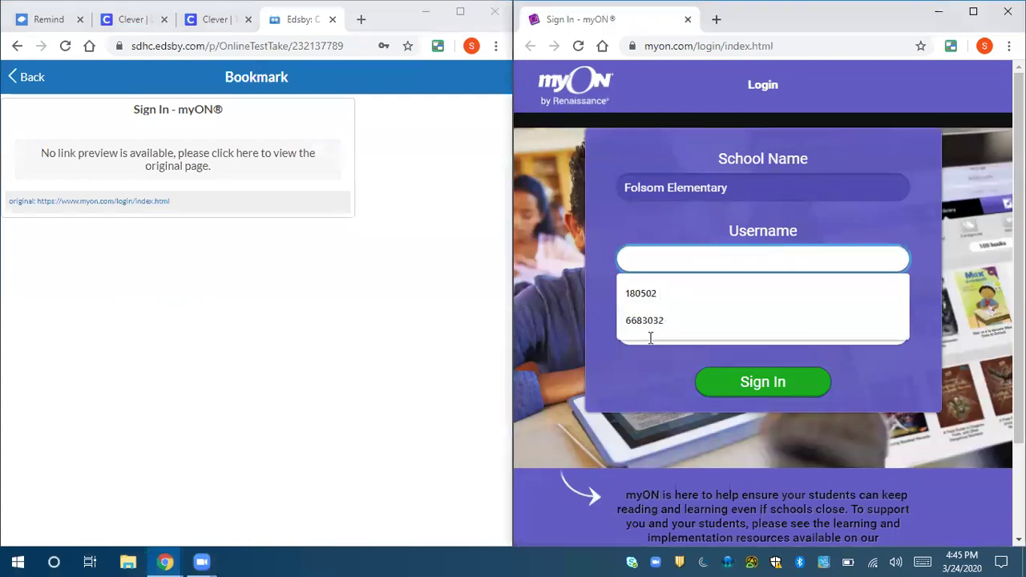
left_click(650, 337)
left_click(651, 336)
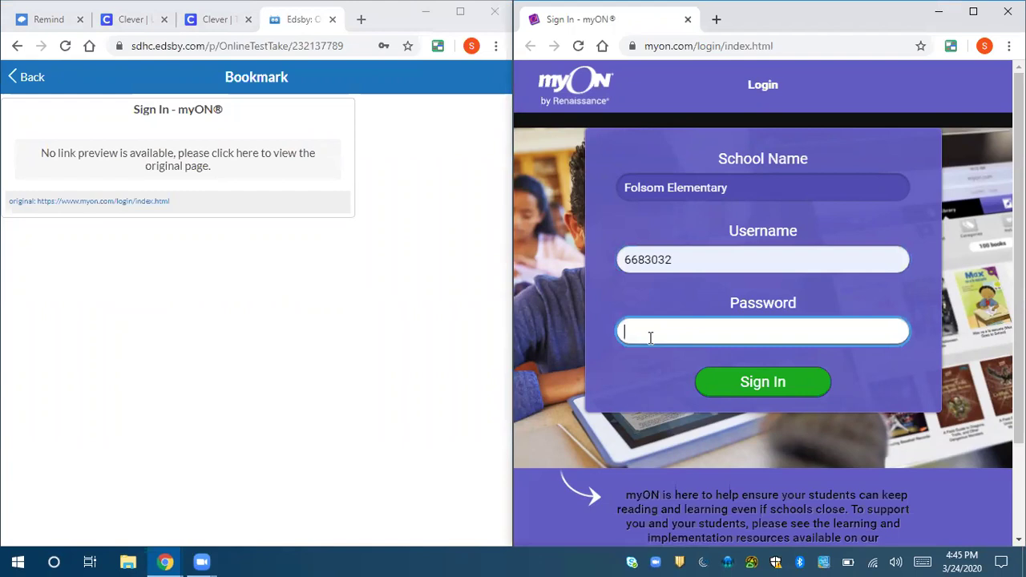
type("••••")
key("BackSpace")
key("BackSpace")
key("BackSpace")
key("BackSpace")
type("••••••")
left_click(746, 385)
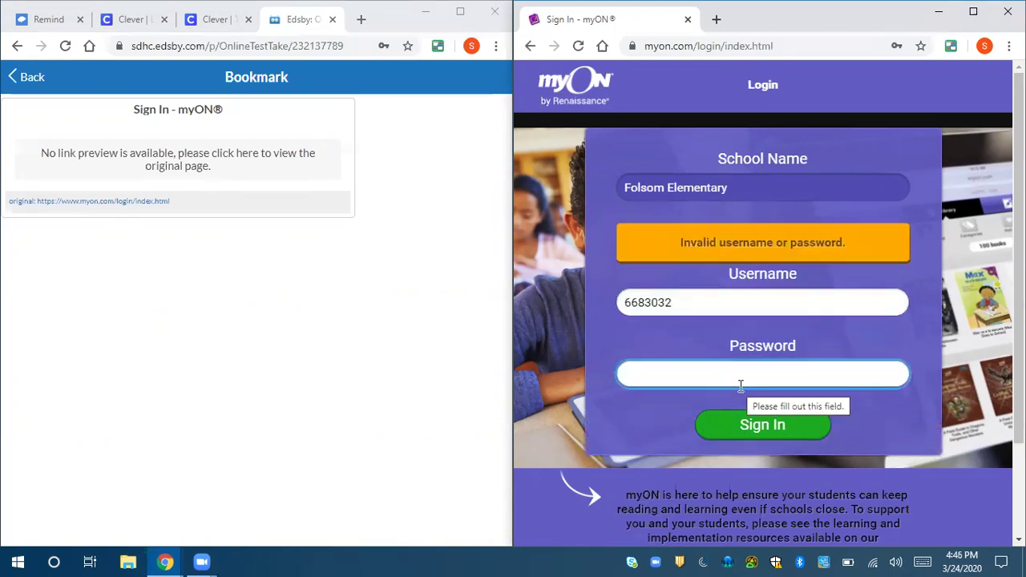
type("••••••")
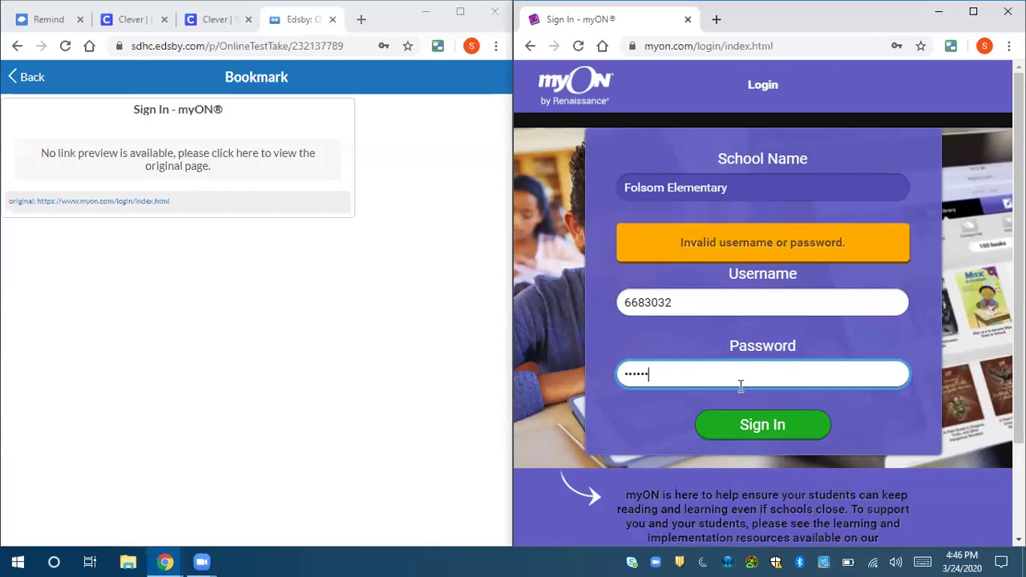
type("••")
left_click(750, 429)
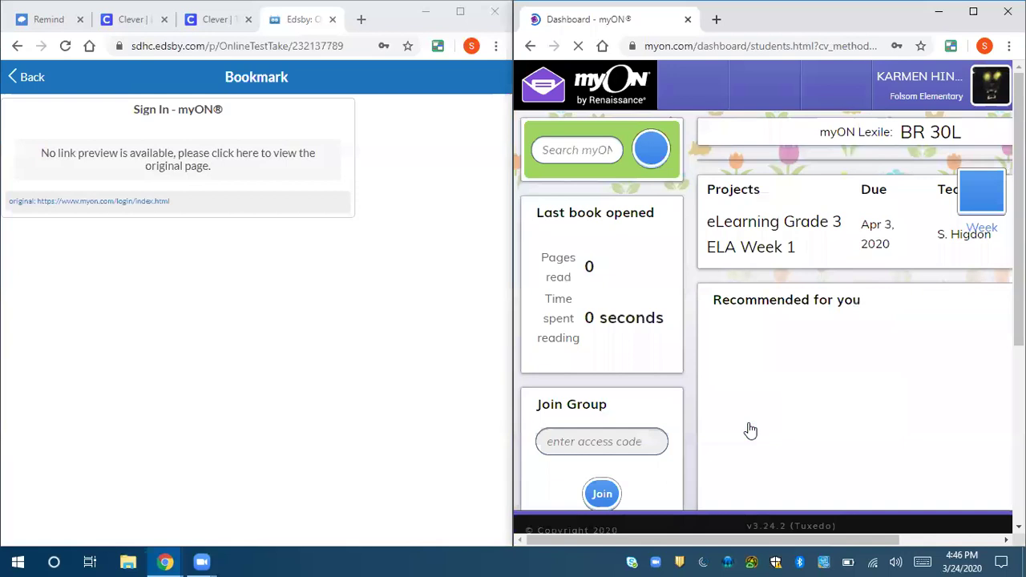
- Maximize myON, open the eLearning Grade 3 ELA Week 1 project, and start reading Hair-pocalypse
left_click(971, 13)
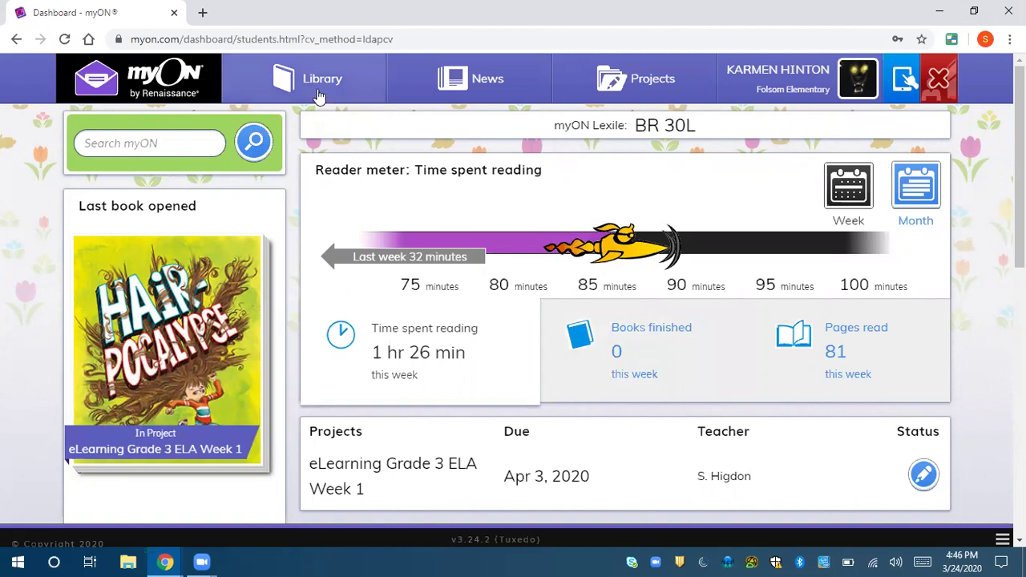
left_click(641, 88)
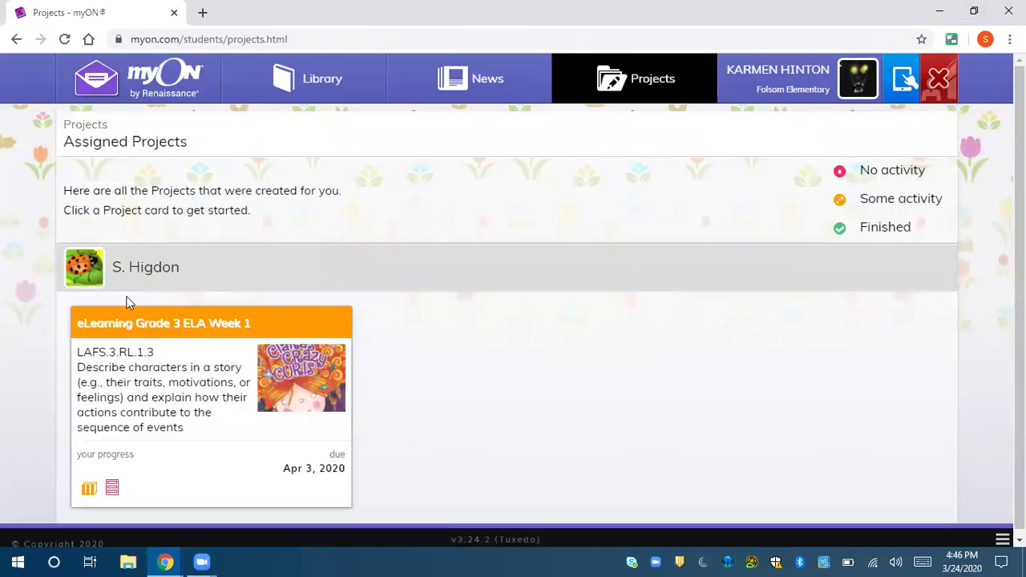
left_click(244, 329)
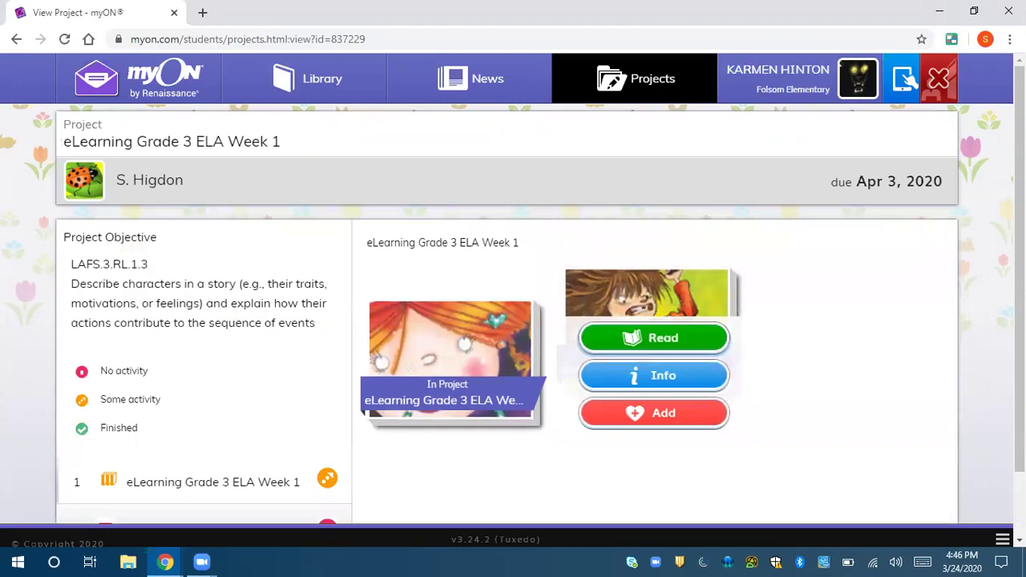
scroll(637, 216, "down", 1)
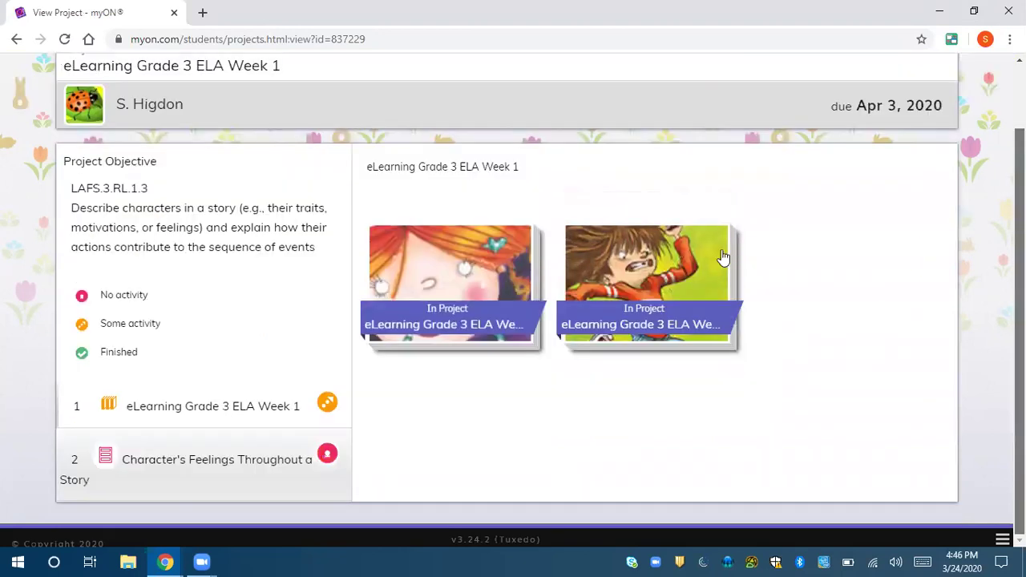
mouse_move(637, 220)
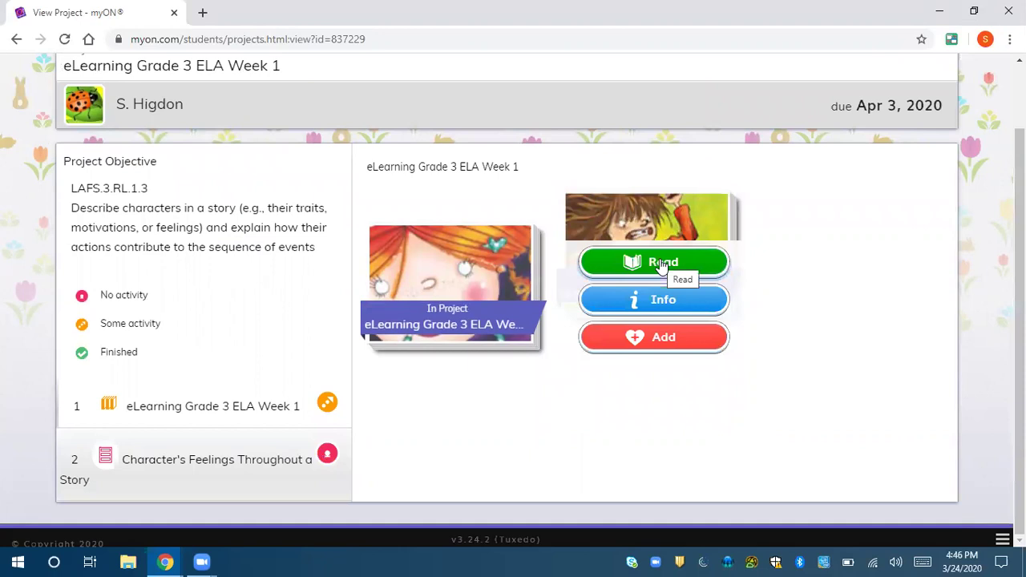
left_click(661, 265)
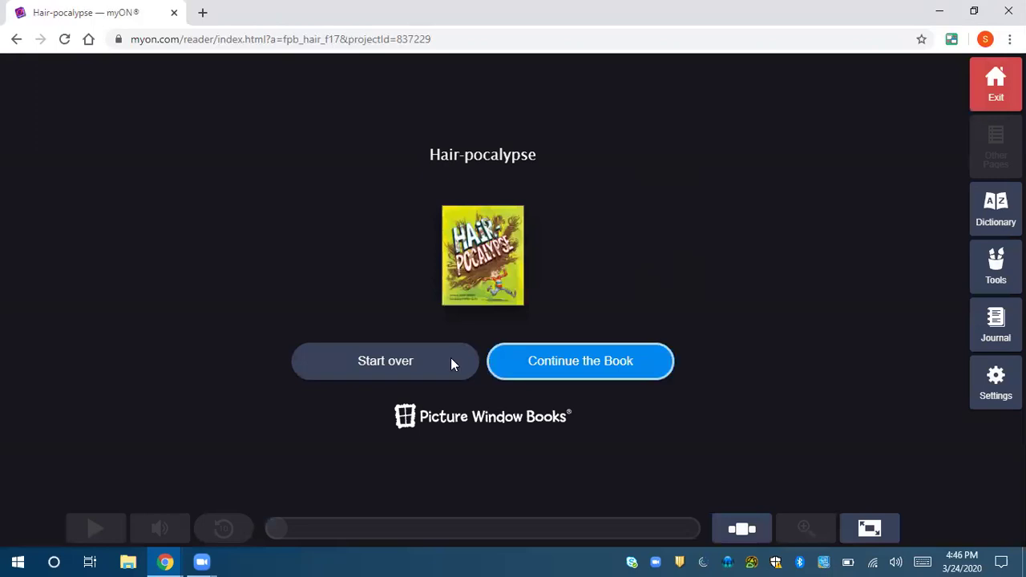
- Restart Hair-pocalypse from the beginning and select the Highlighter annotation tool
left_click(452, 364)
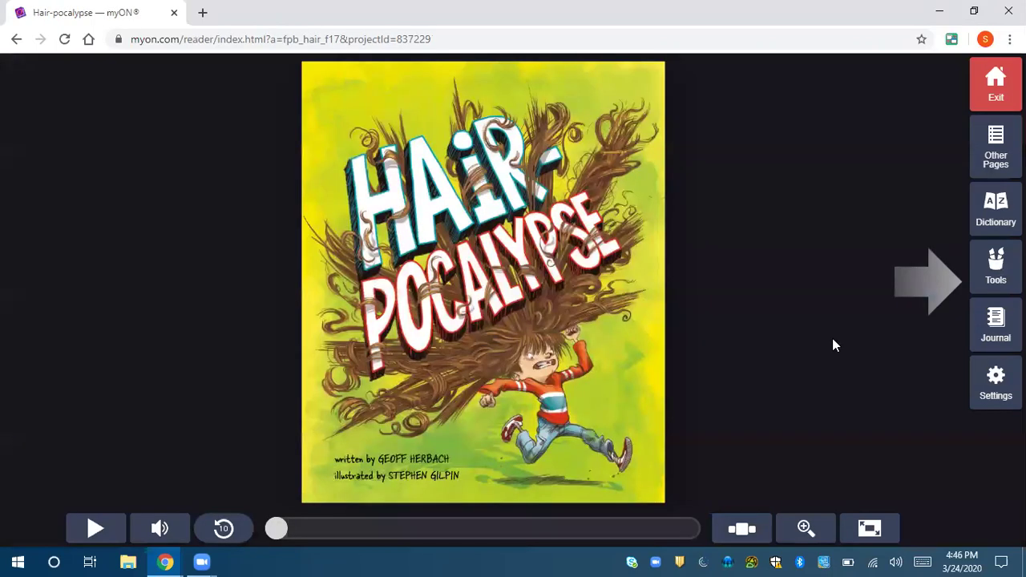
left_click(927, 289)
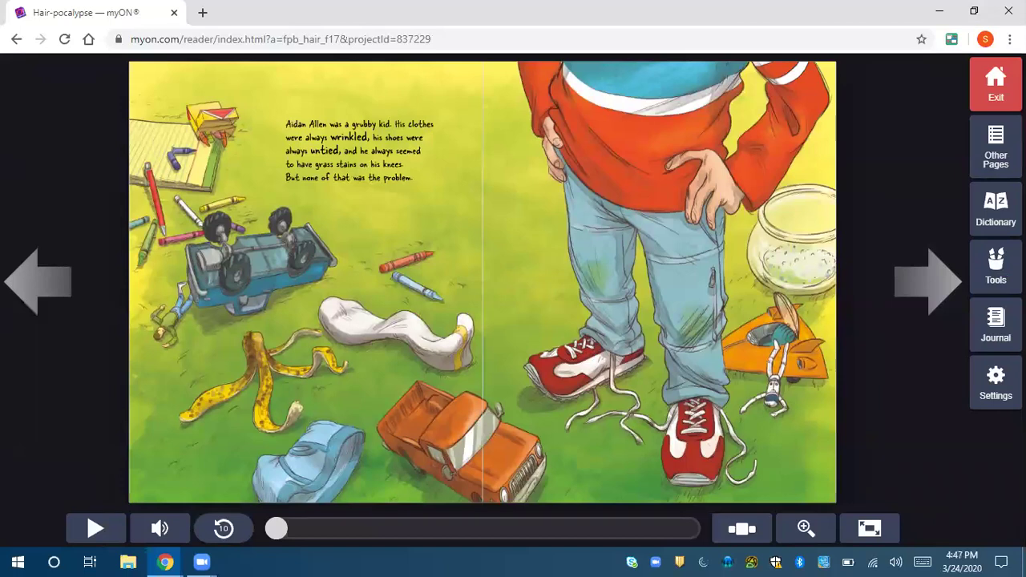
left_click(999, 272)
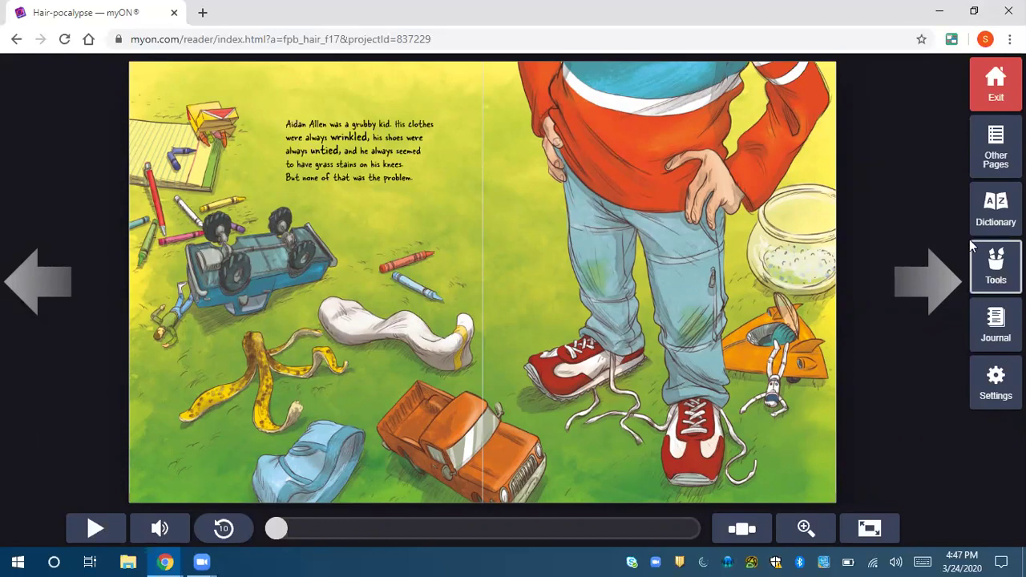
left_click(941, 91)
left_click(939, 112)
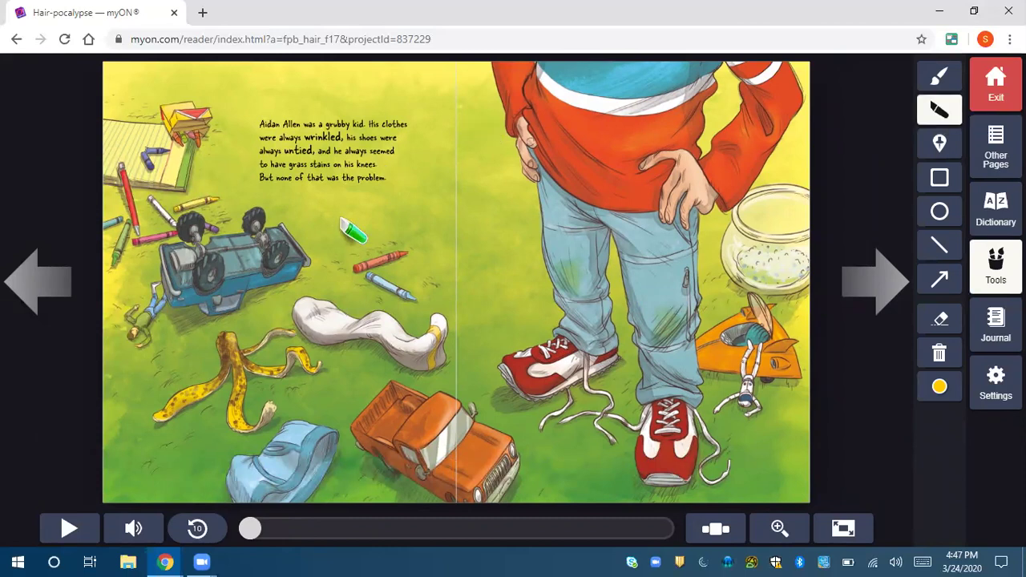
- On the next spread, highlight the line 'LIE DOWN, HAIR! WHY CAN'T YOU BEHAVE?'
left_click(854, 295)
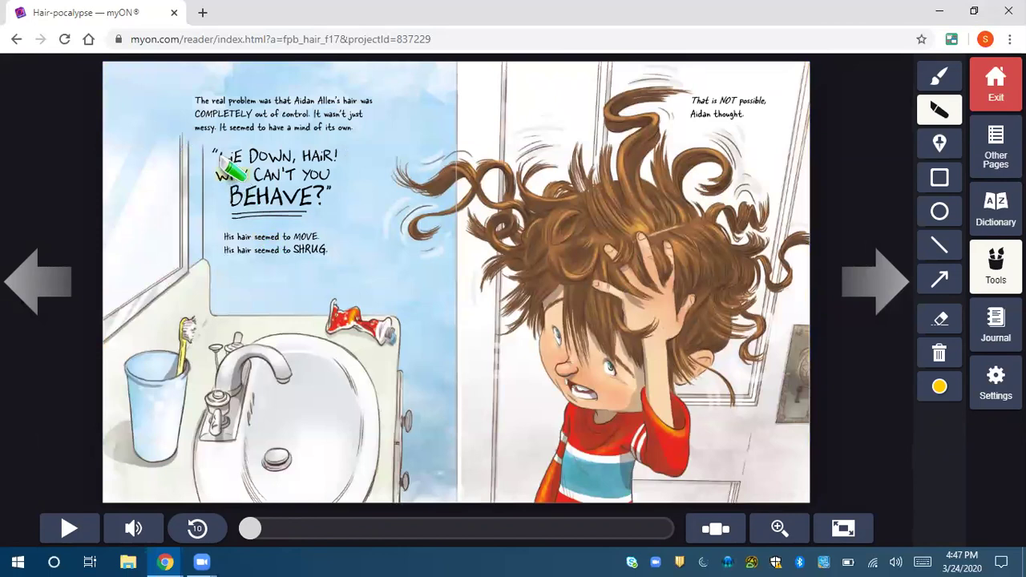
left_click_drag(217, 157, 299, 157)
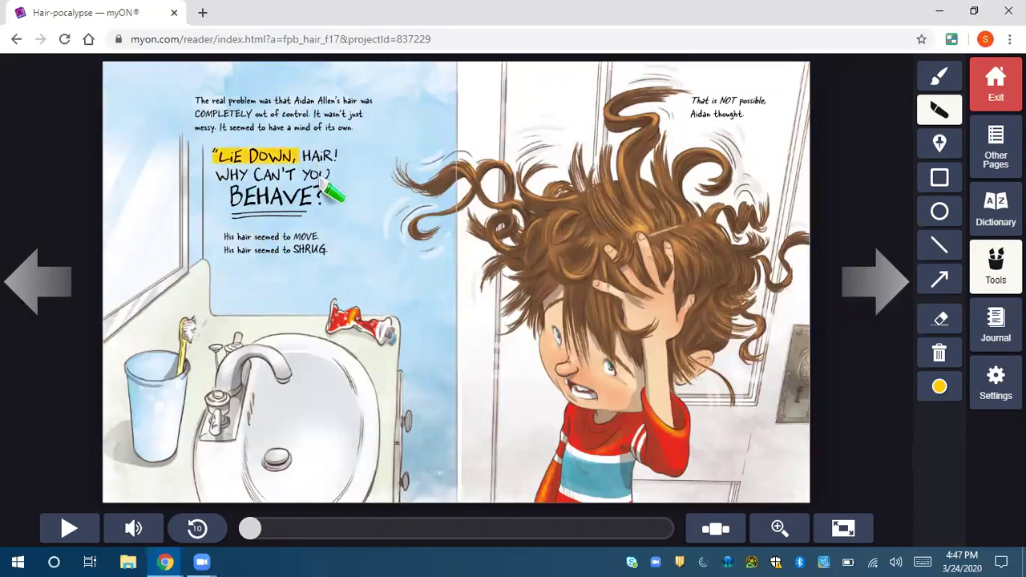
left_click_drag(322, 197, 355, 157)
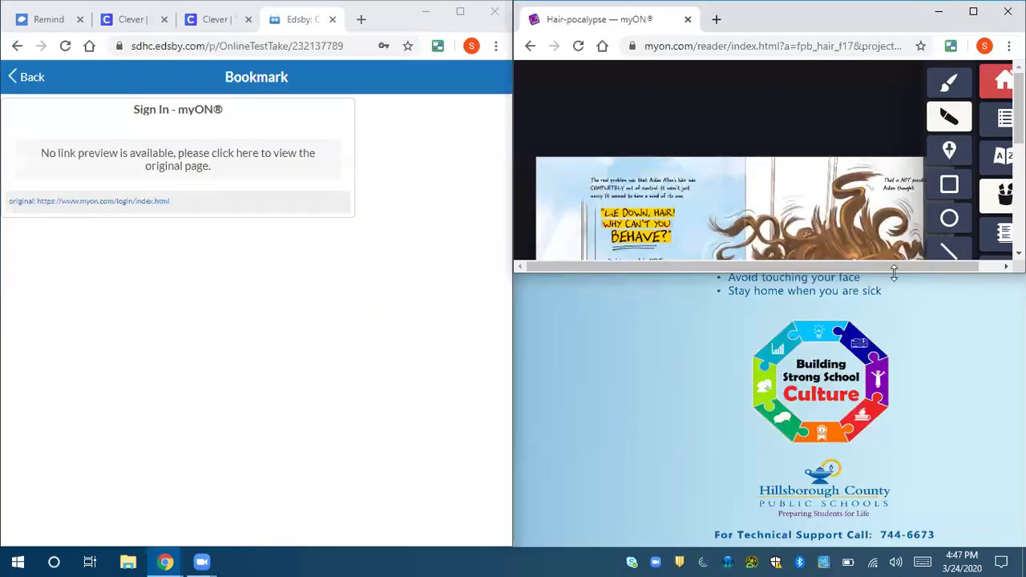
- Expand the myON reader, then return to the Edsby test and scroll through Questions 3 and 4
double_click(894, 274)
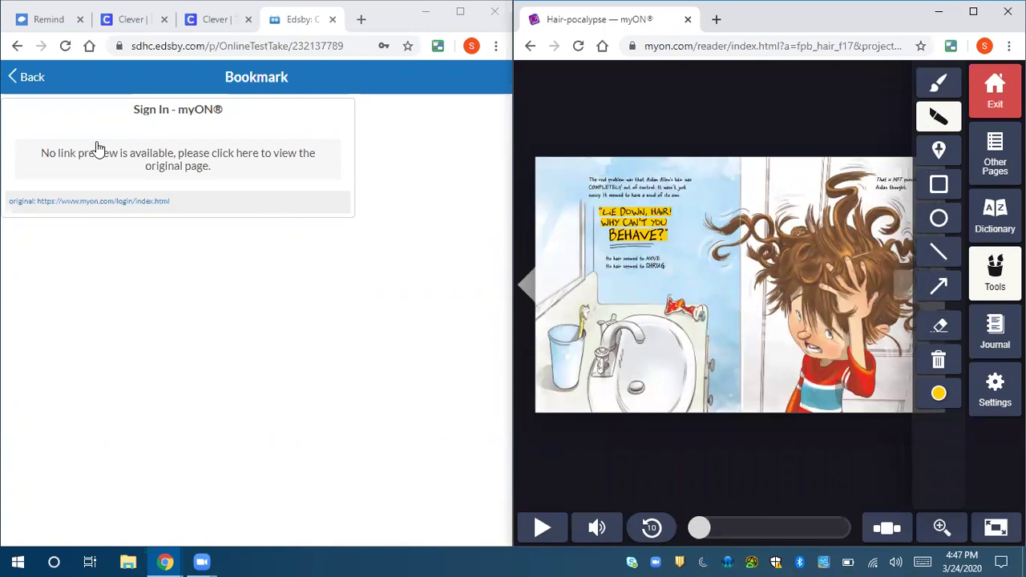
left_click(28, 81)
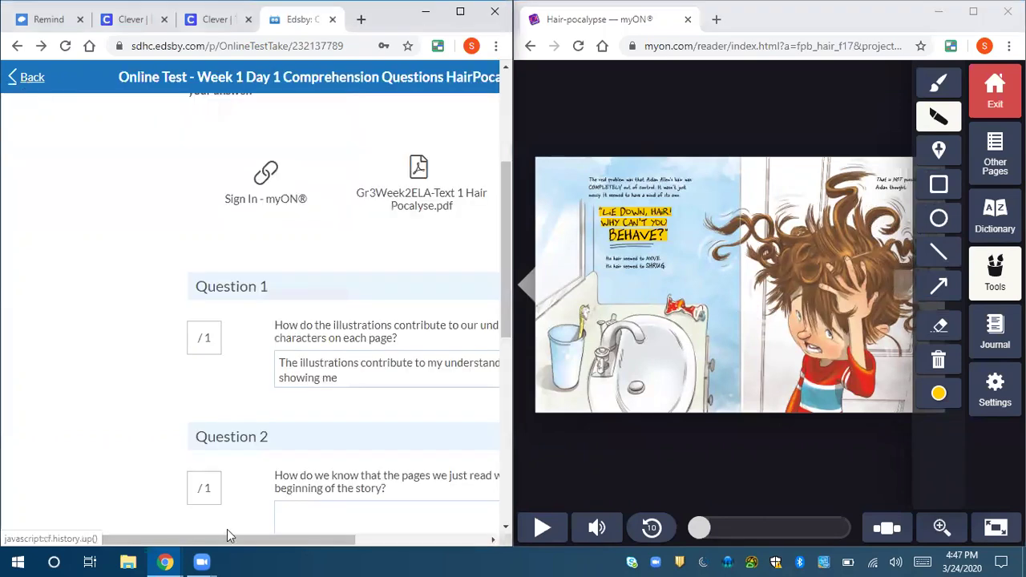
left_click_drag(229, 538, 329, 545)
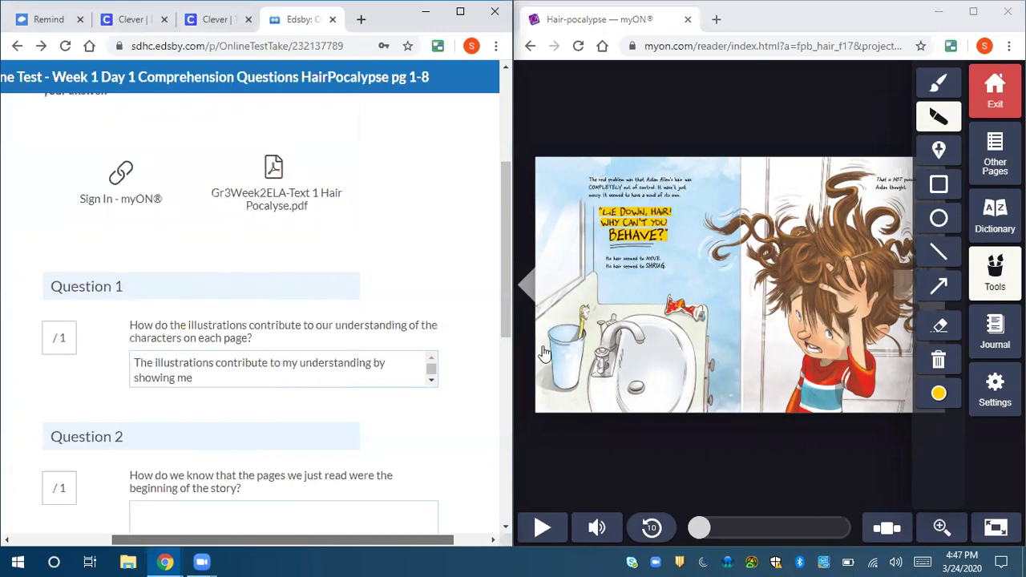
scroll(442, 278, "right", 1)
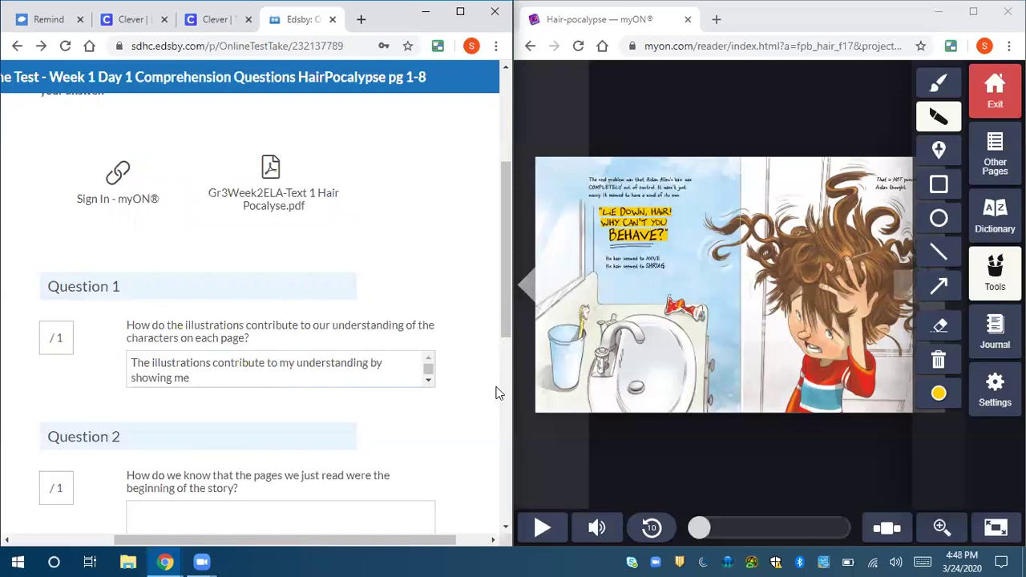
scroll(497, 386, "down", 5)
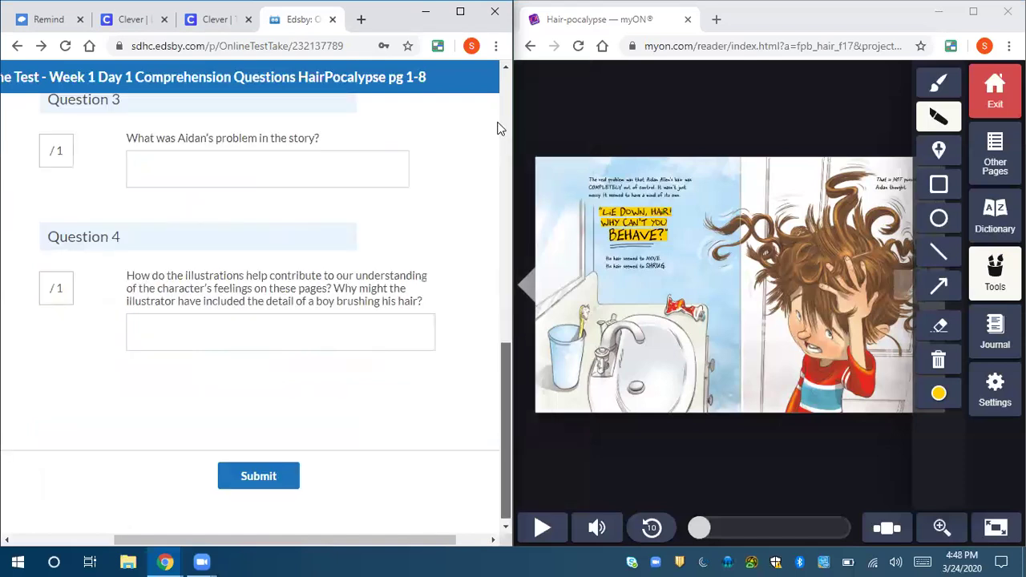
scroll(499, 116, "up", 10)
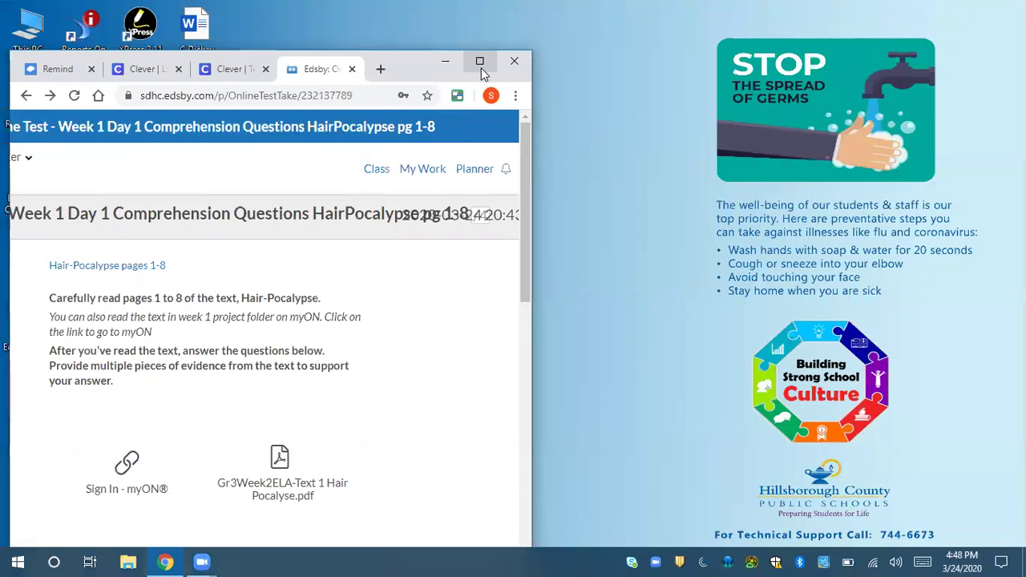
- Maximize Edsby, open the Class feed, and scroll down to the To Do list and Gr3Week2ELA-Text 1 Hair file
left_click(481, 64)
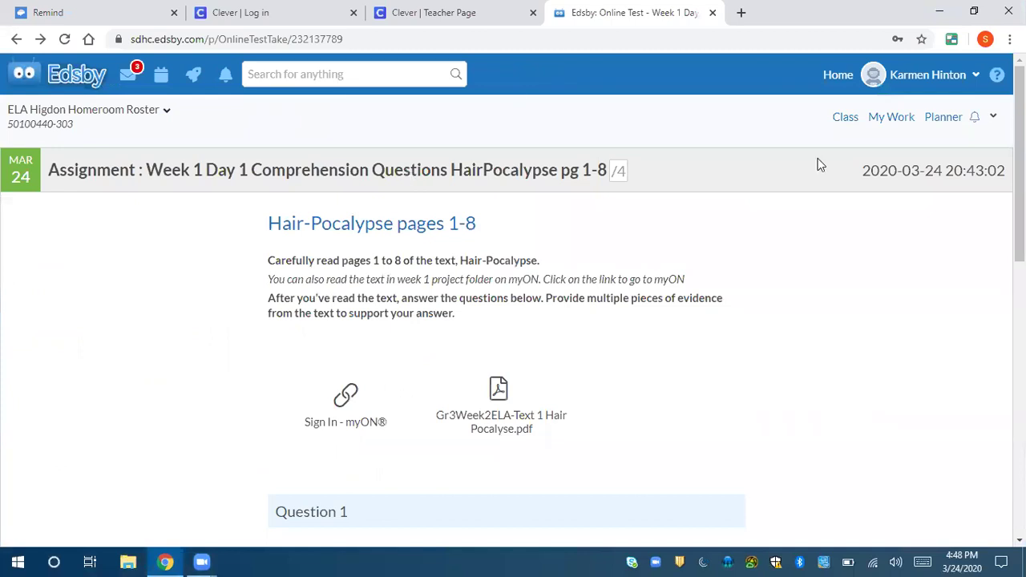
left_click(846, 118)
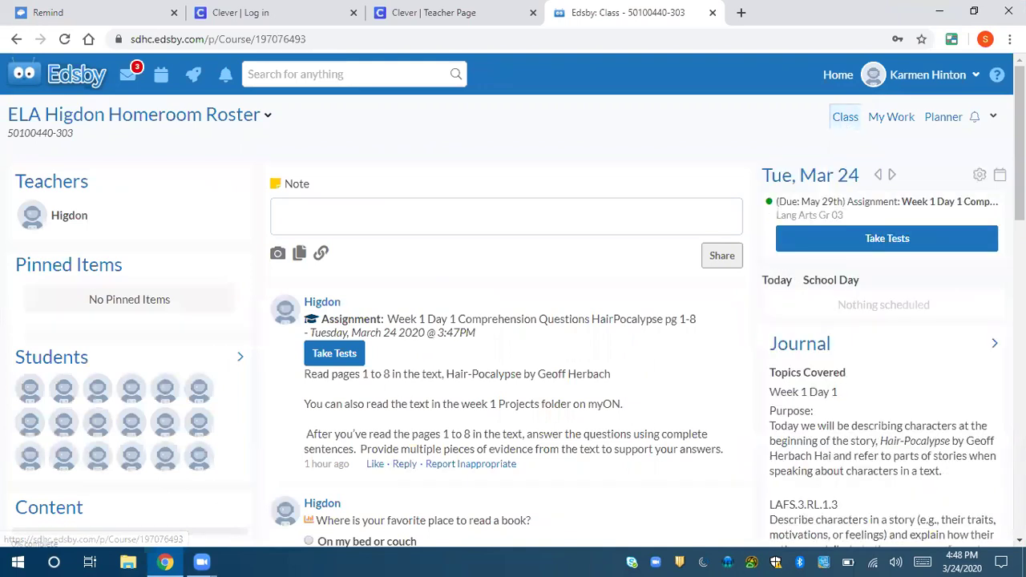
scroll(513, 320, "down", 1)
scroll(804, 400, "down", 2)
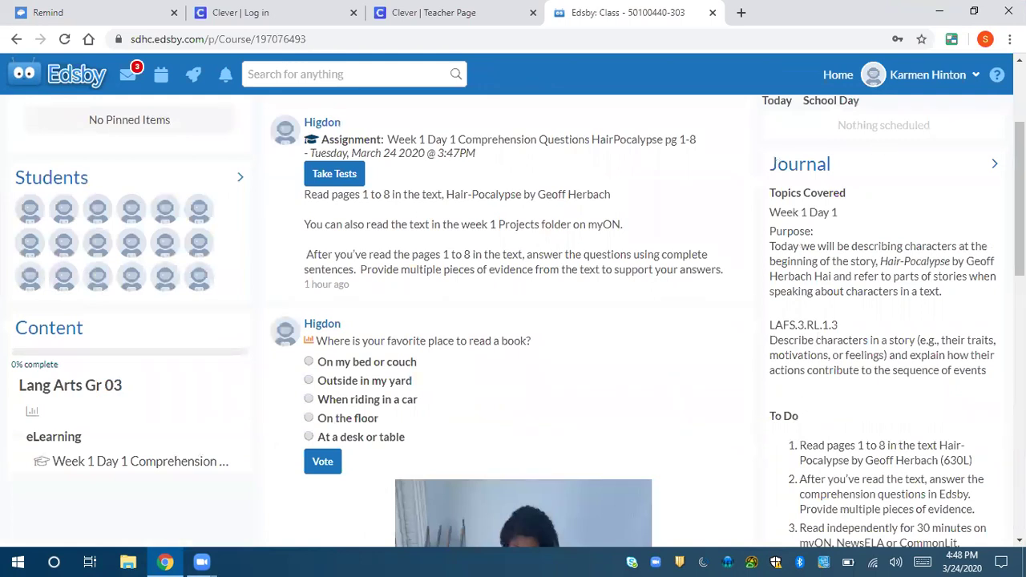
scroll(830, 341, "down", 2)
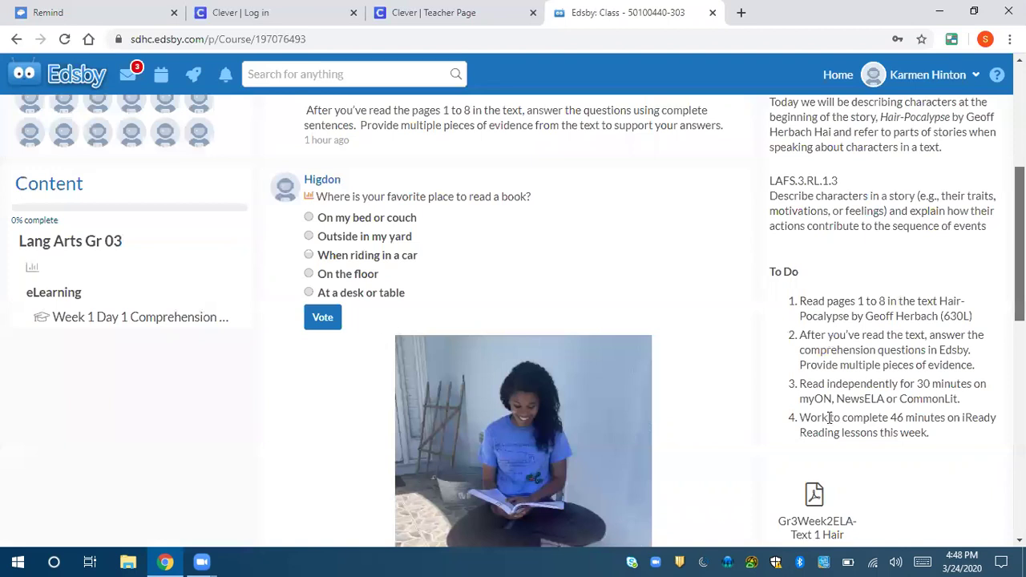
scroll(830, 417, "down", 1)
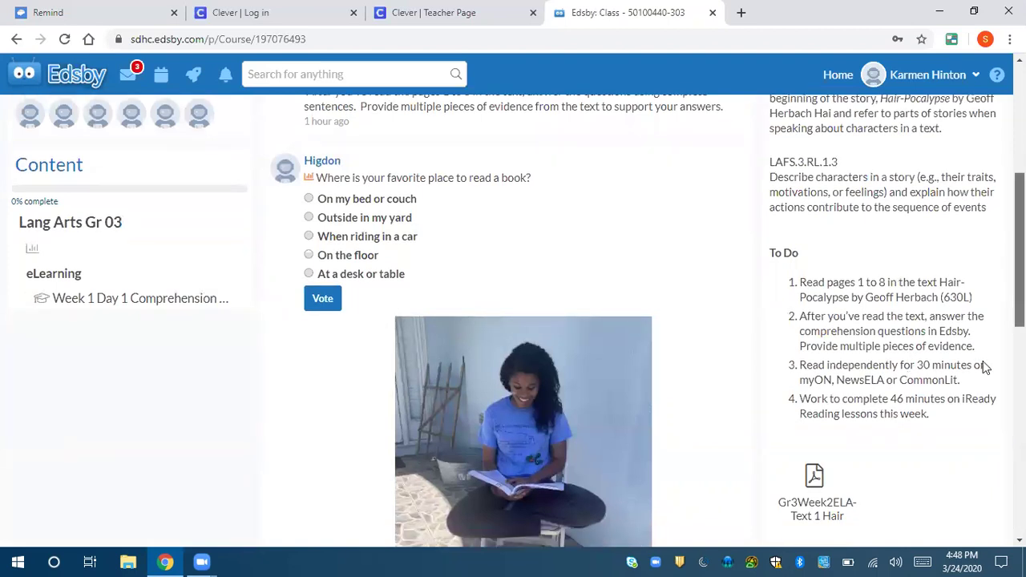
scroll(814, 353, "down", 2)
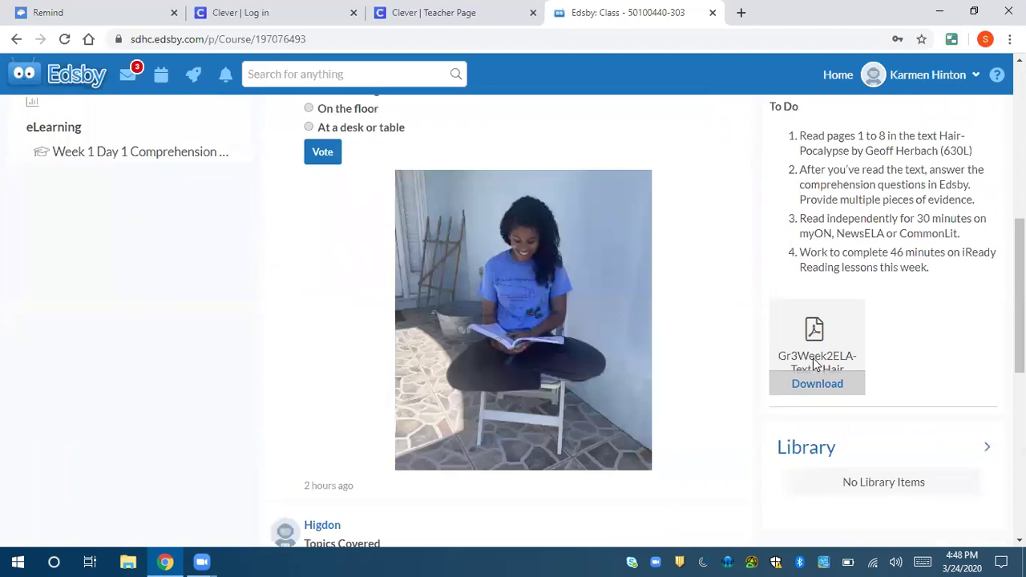
left_click(815, 363)
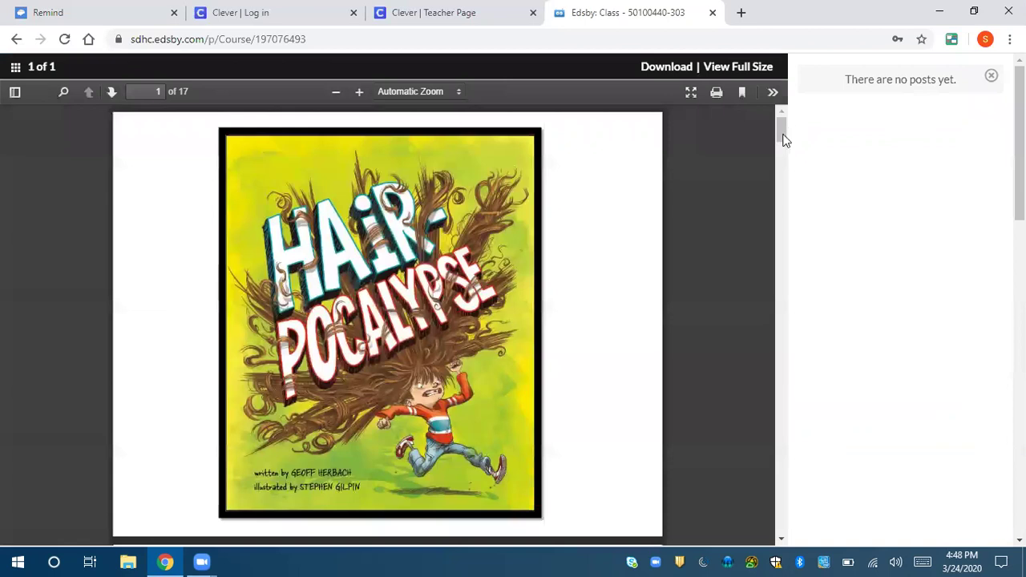
scroll(780, 173, "down", 10)
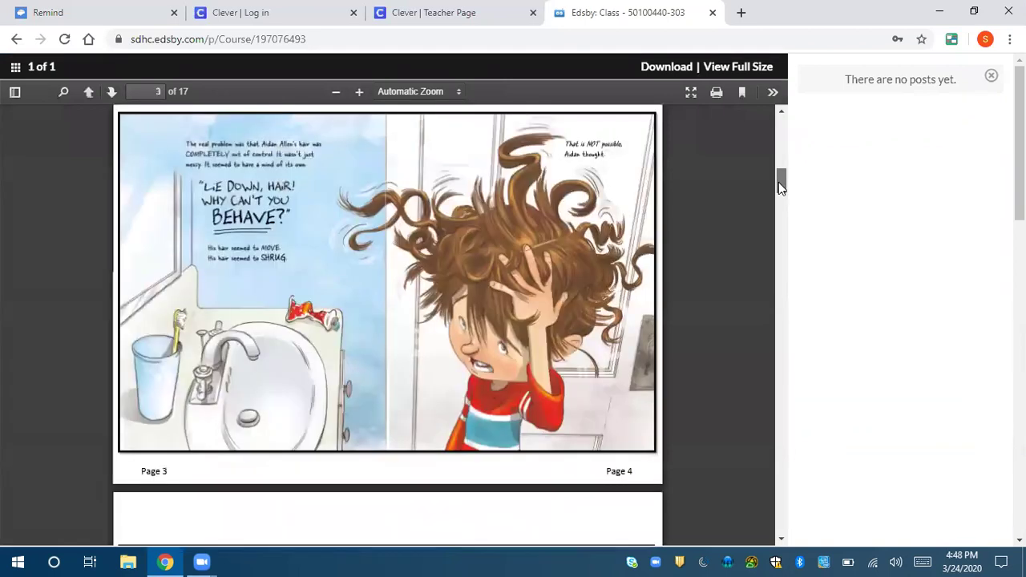
scroll(780, 216, "down", 5)
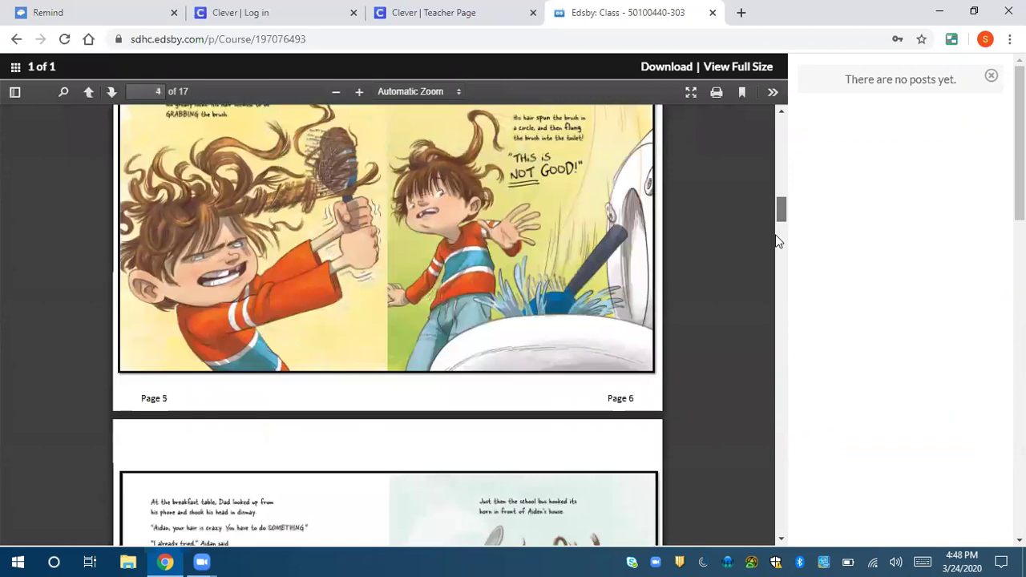
scroll(776, 192, "down", 5)
scroll(776, 152, "up", 15)
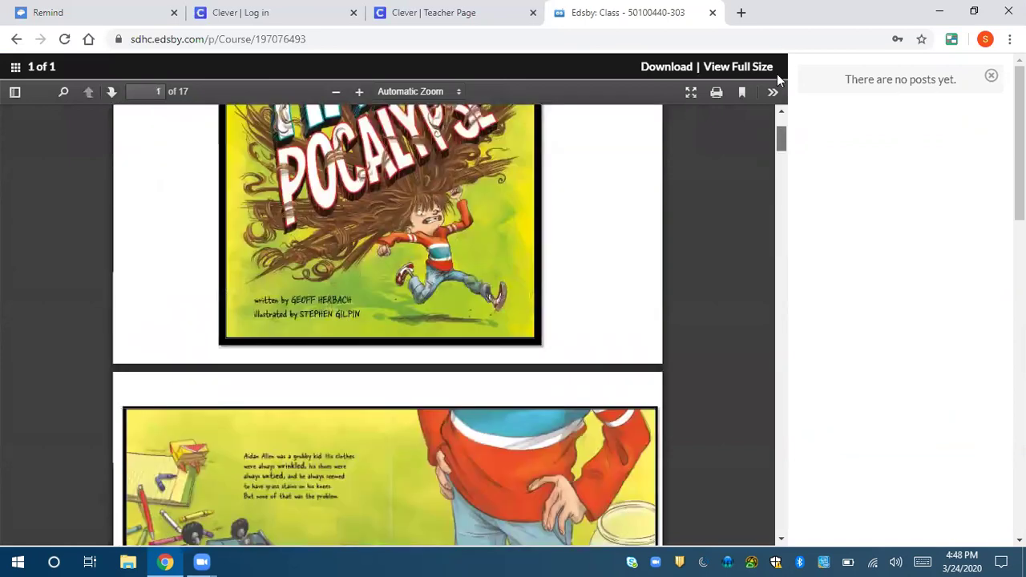
scroll(614, 138, "up", 2)
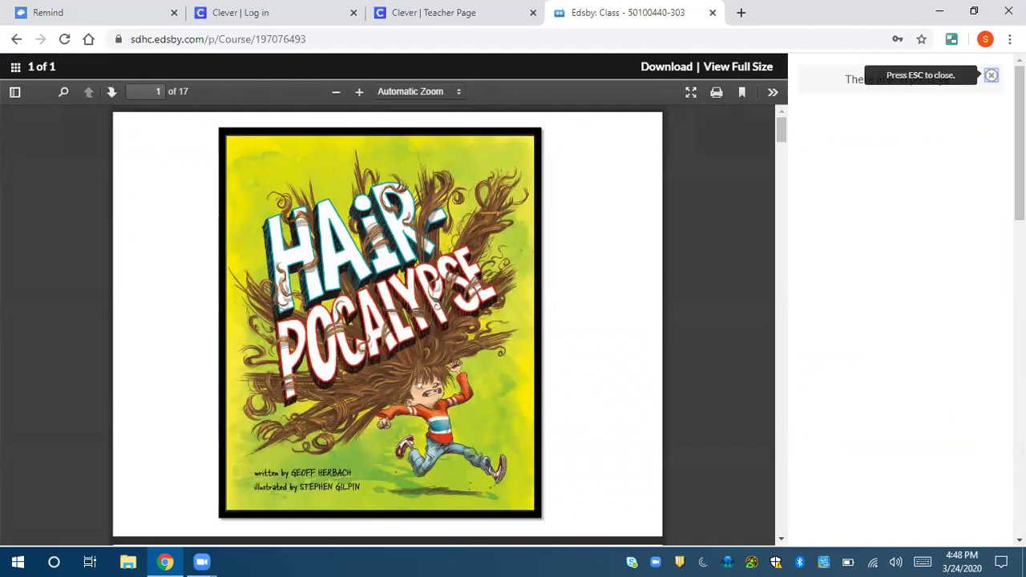
left_click(992, 78)
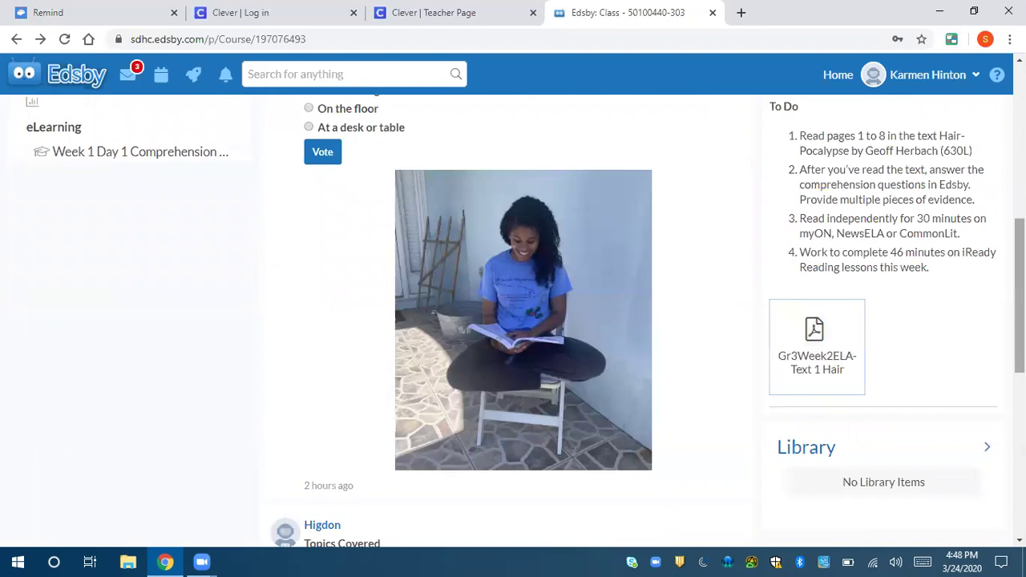
- Type 'What pages do I read?' in the assignment's reply box, then delete it all
scroll(623, 307, "up", 3)
scroll(623, 307, "up", 3)
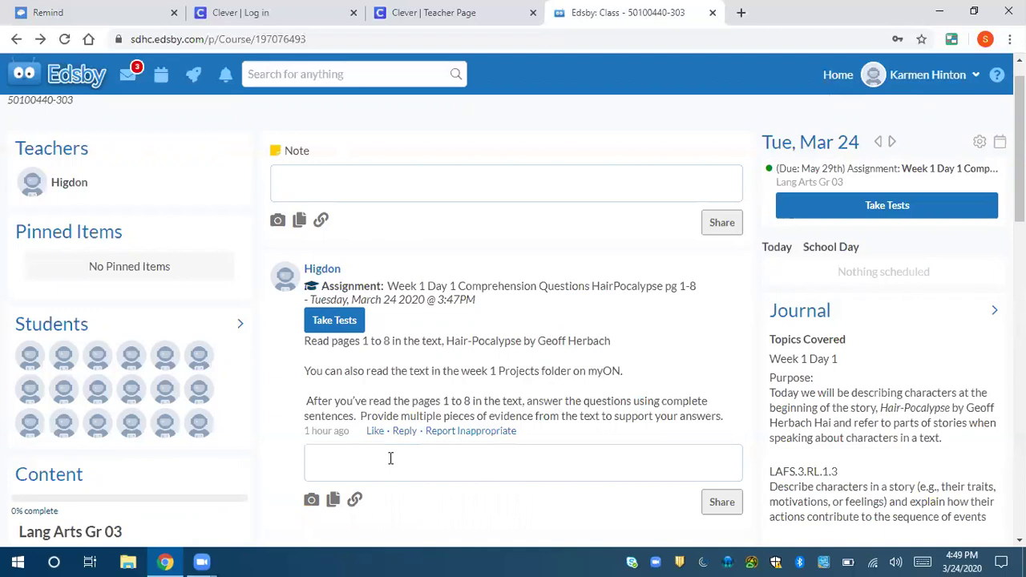
type("Wh")
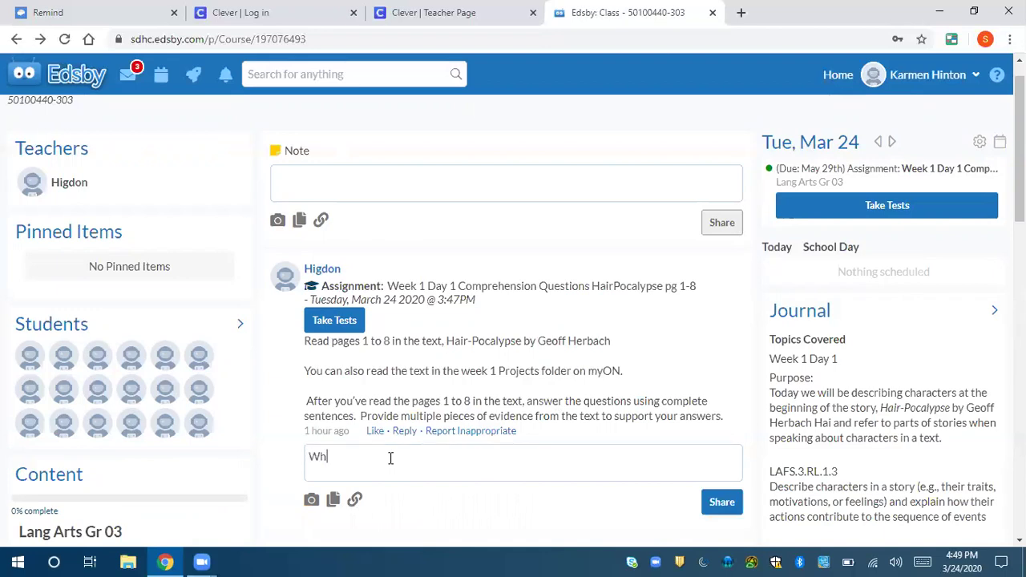
type("at pages do I read?")
key("ctrl+a")
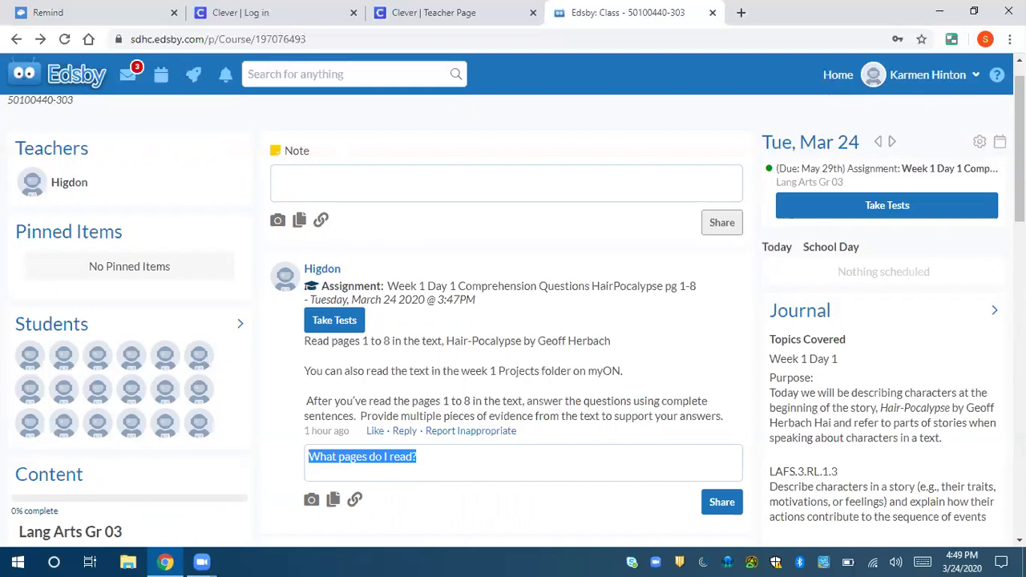
key("BackSpace")
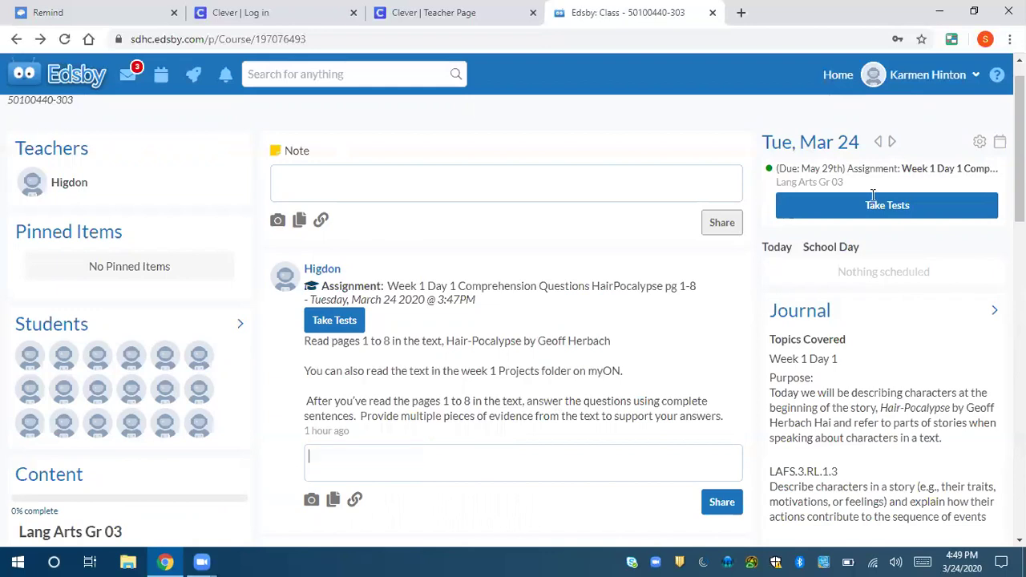
scroll(874, 196, "down", 5)
- Scroll up and down through the class feed posts, then switch to the Clever | Teacher Page tab
scroll(483, 326, "up", 1)
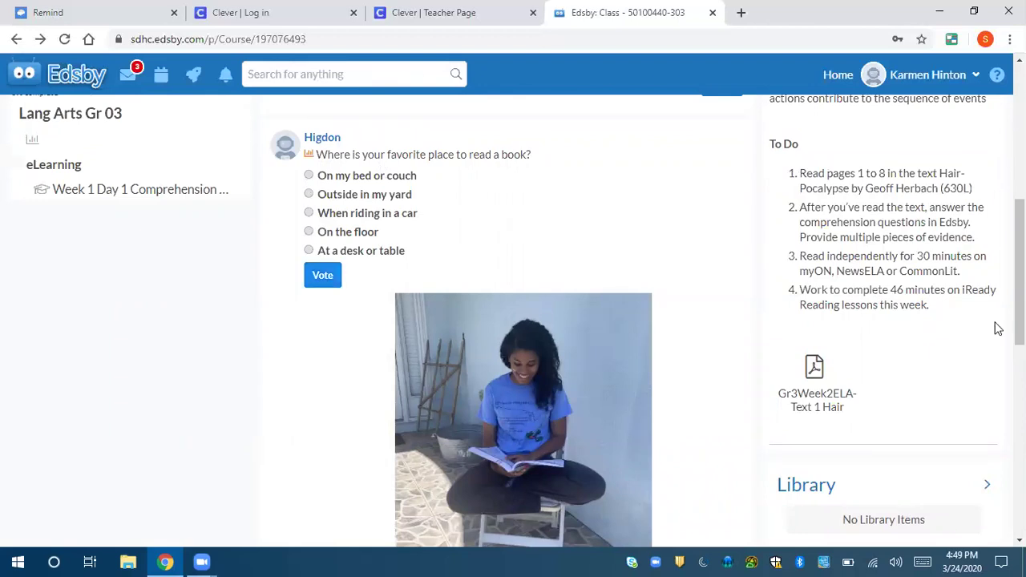
scroll(998, 329, "down", 1)
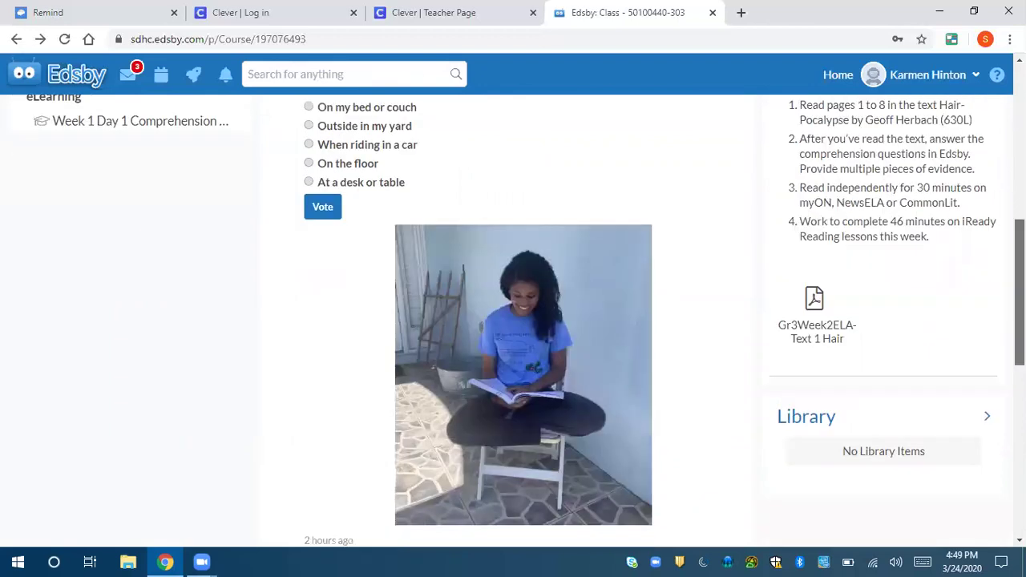
scroll(525, 321, "down", 1)
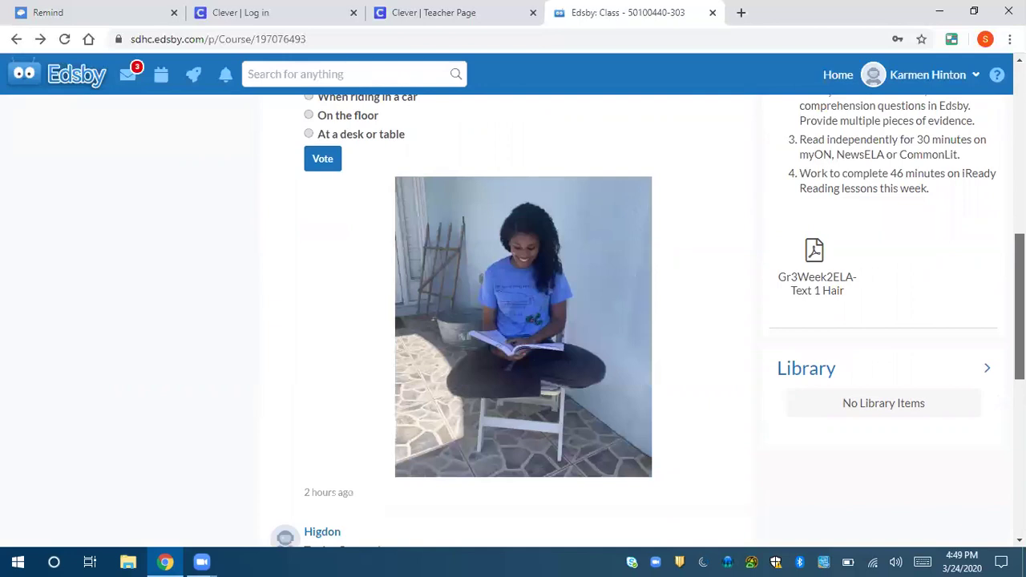
scroll(513, 321, "up", 1)
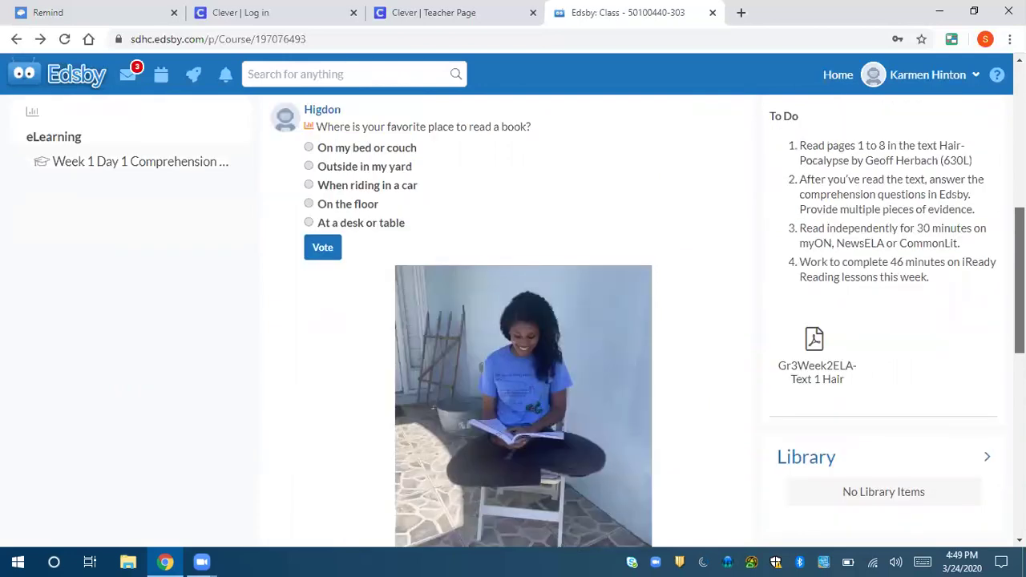
scroll(526, 322, "down", 1)
scroll(486, 175, "up", 1)
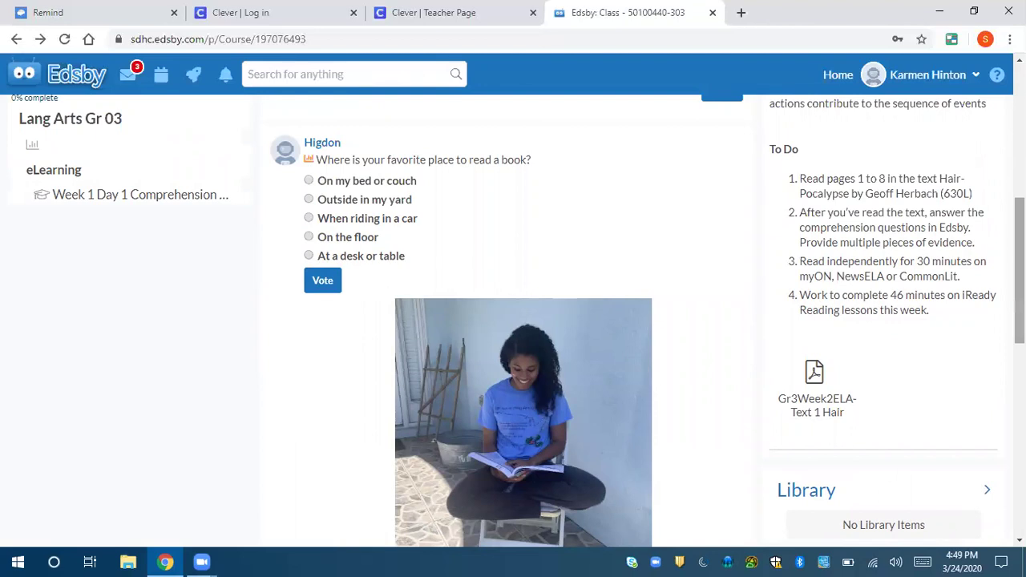
scroll(513, 321, "down", 5)
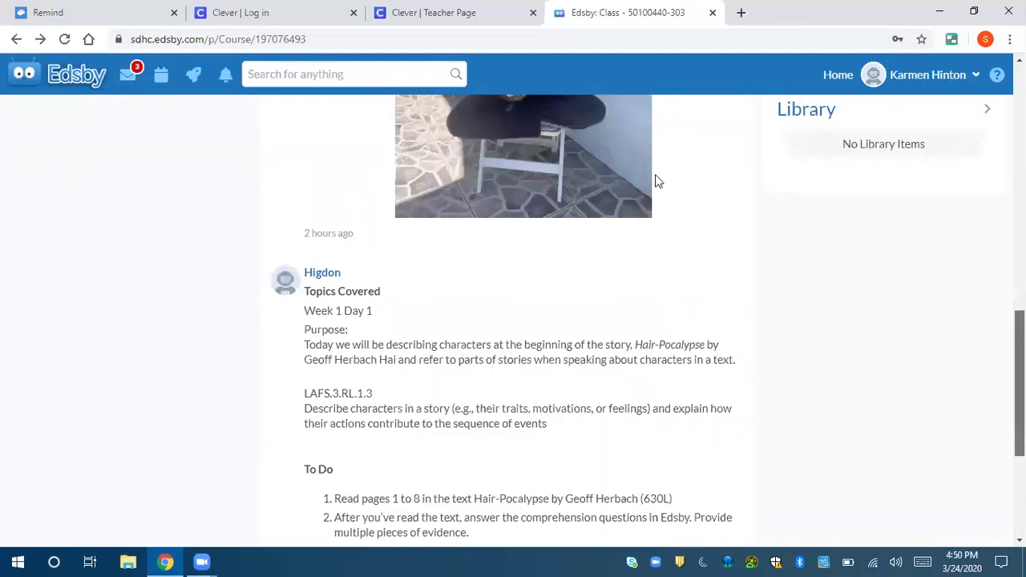
scroll(657, 179, "down", 2)
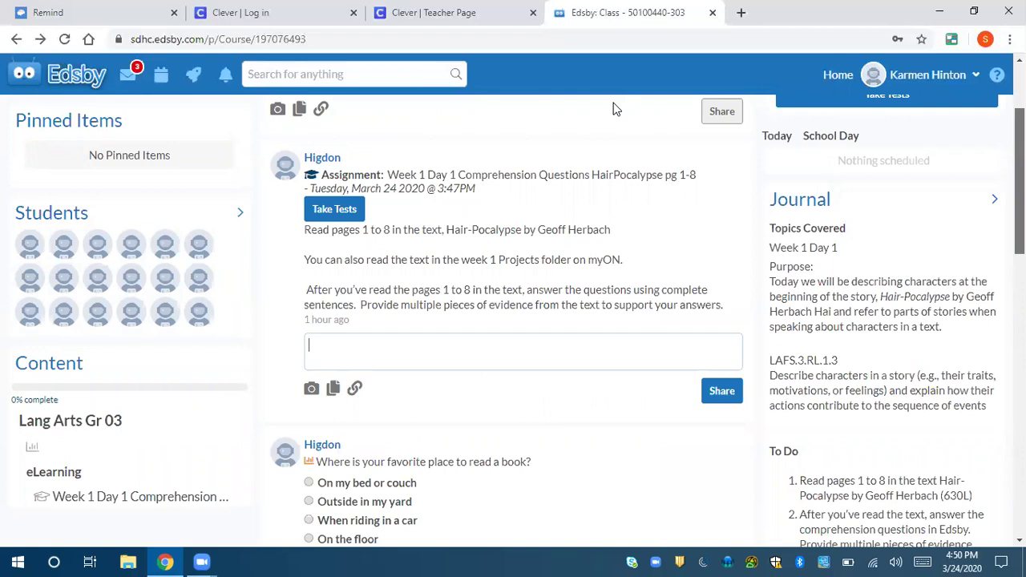
left_click(433, 12)
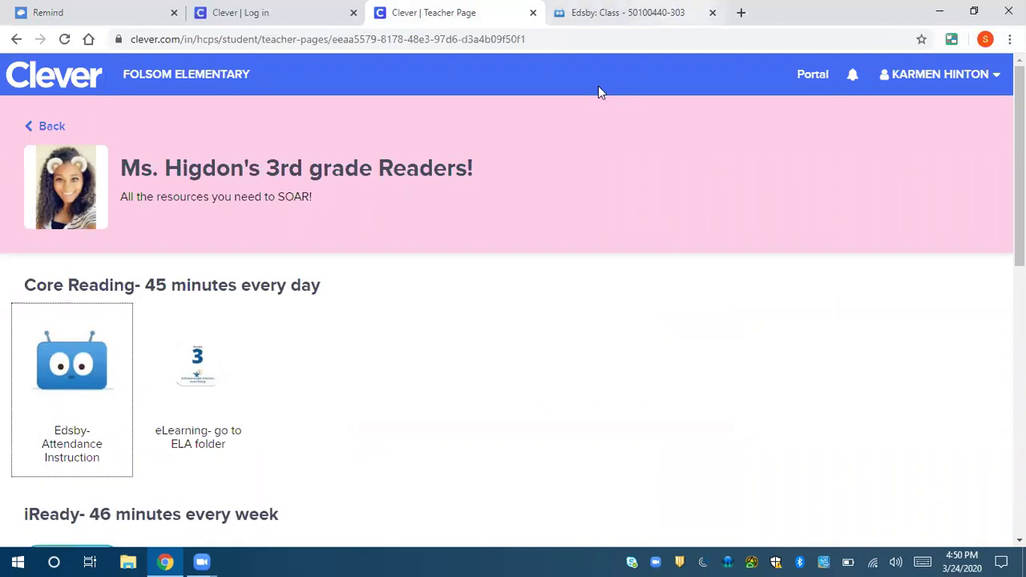
- Return to Edsby and reopen the homeroom ELA class page from the home page
key("ctrl+Tab")
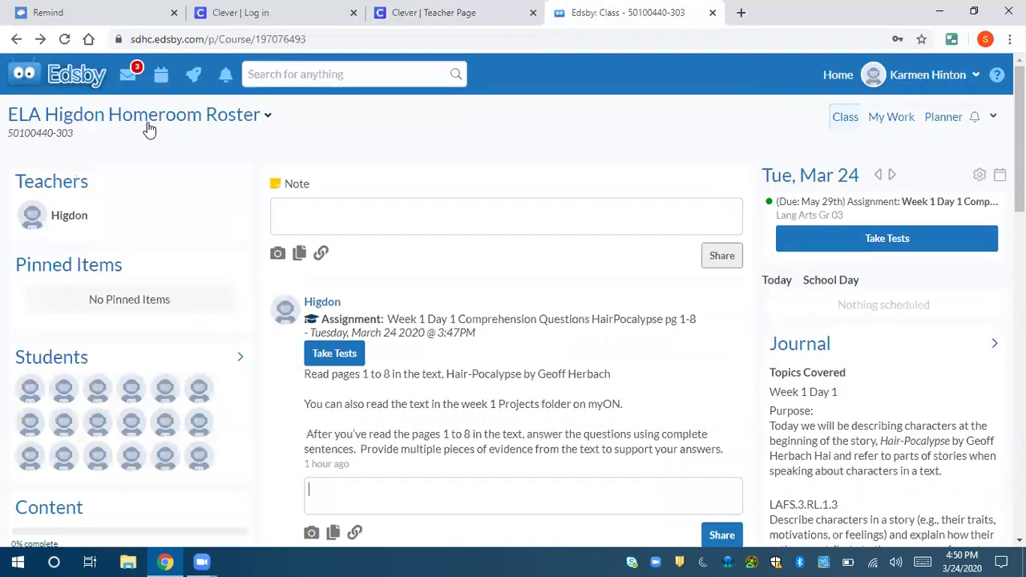
left_click(72, 86)
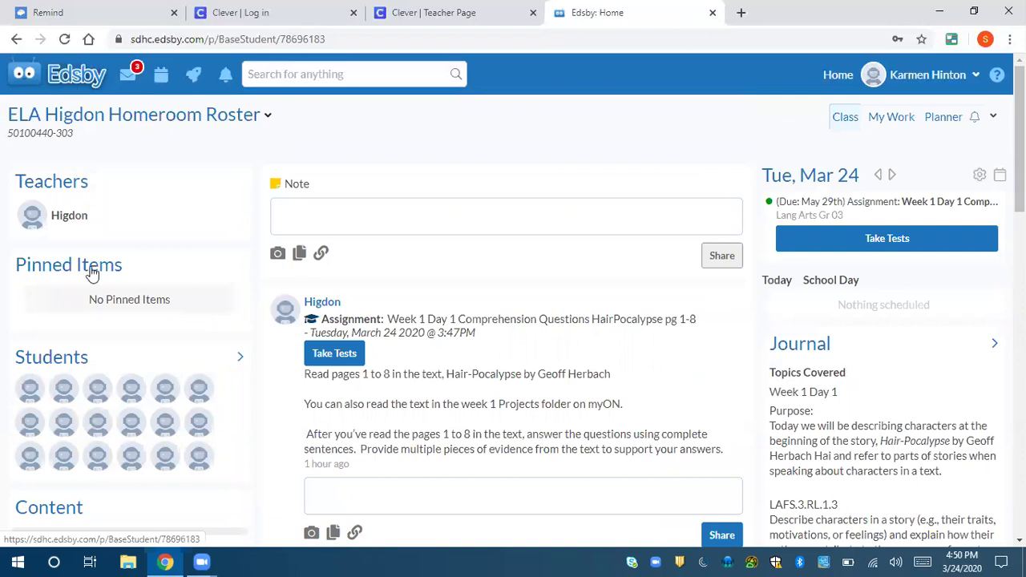
left_click(62, 261)
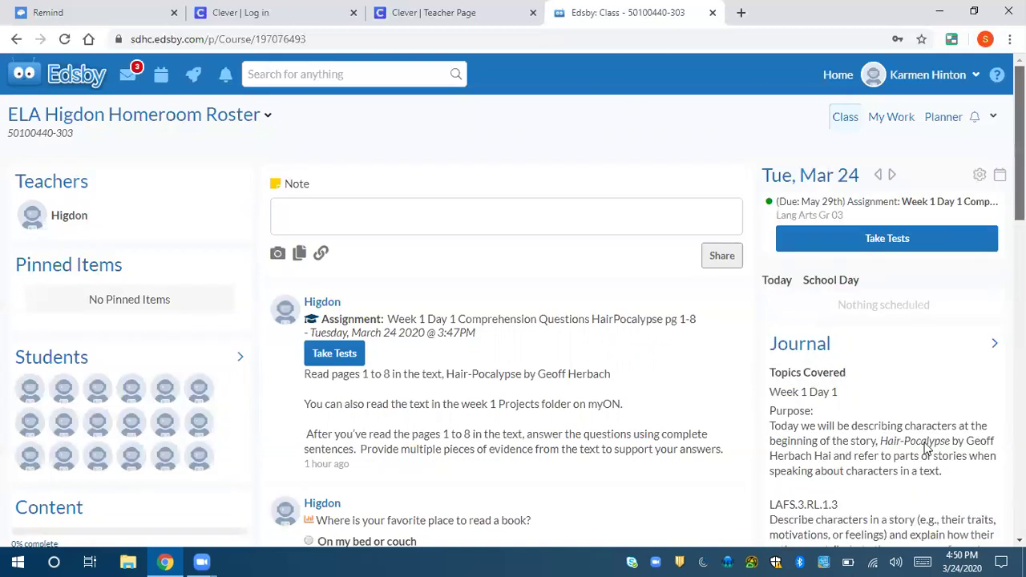
- Scroll the feed past the Week 1 Day 1 assignment due May 29th, then switch to Clever
scroll(926, 448, "down", 2)
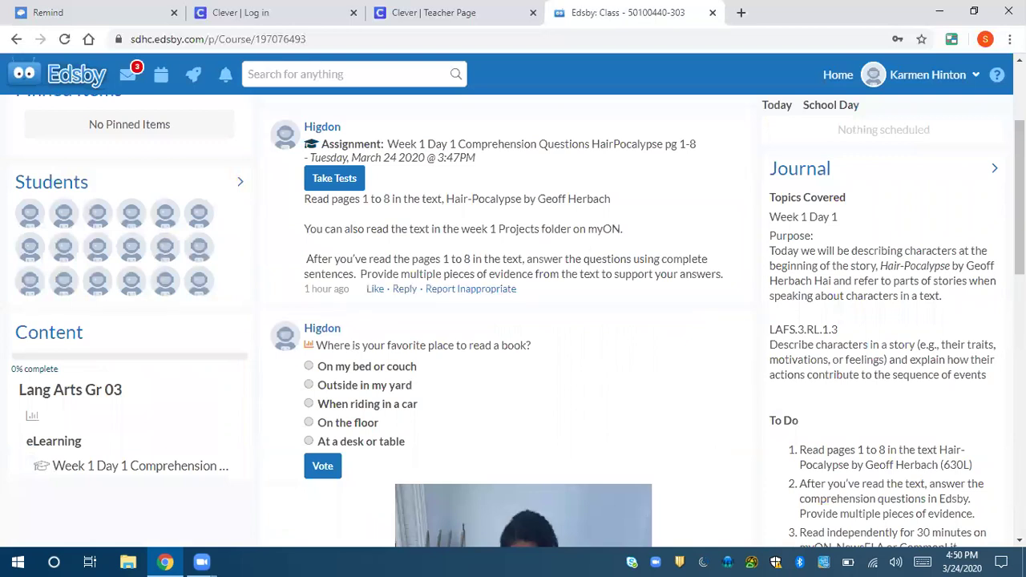
scroll(790, 423, "down", 3)
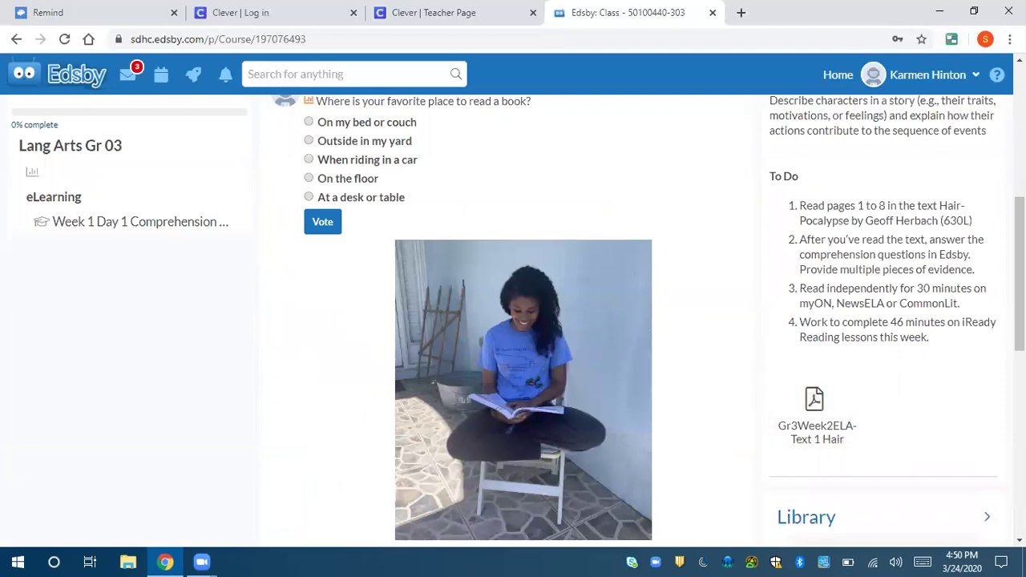
scroll(513, 321, "up", 3)
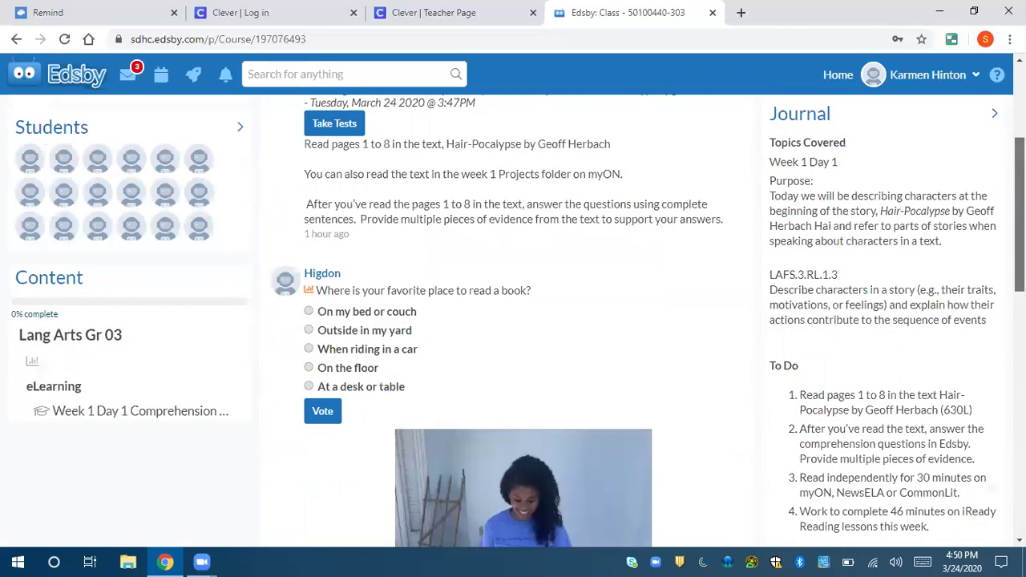
scroll(381, 228, "up", 1)
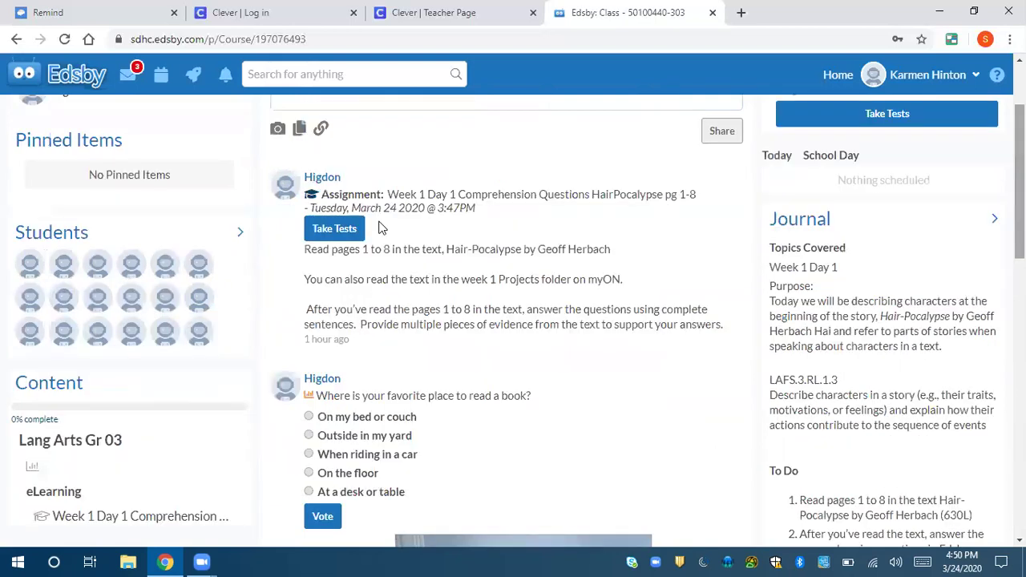
mouse_move(411, 202)
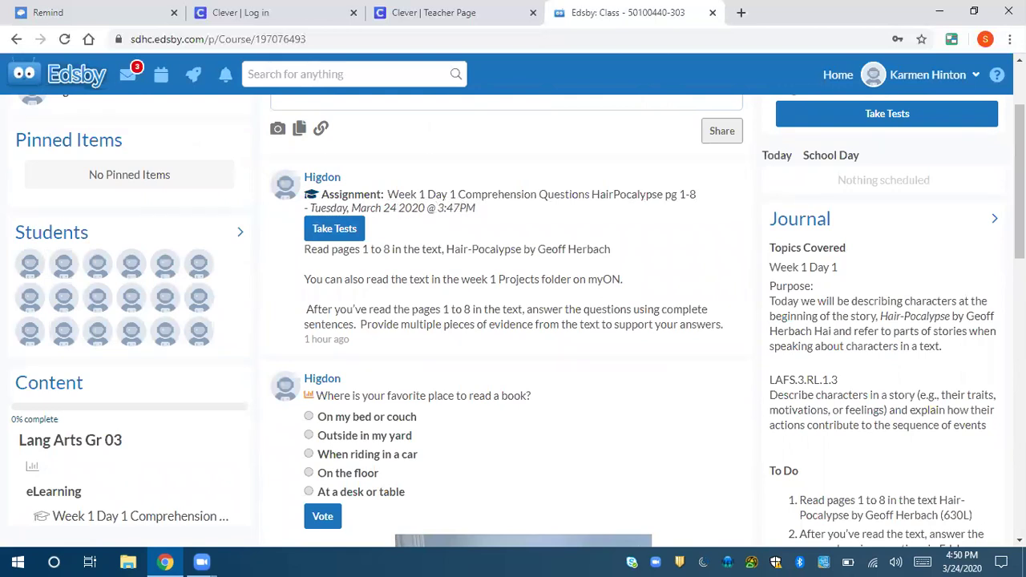
scroll(513, 321, "up", 2)
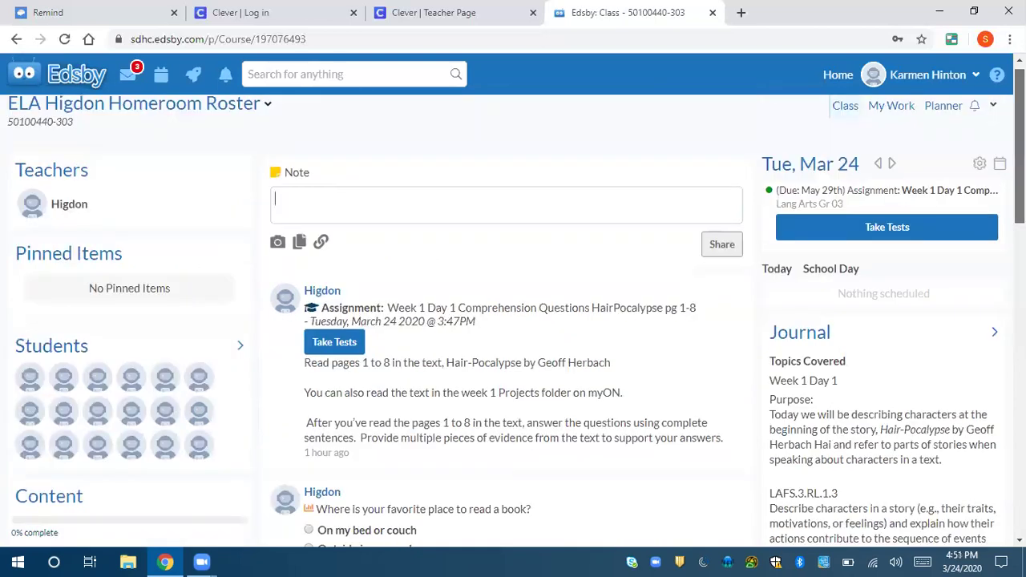
scroll(513, 321, "up", 1)
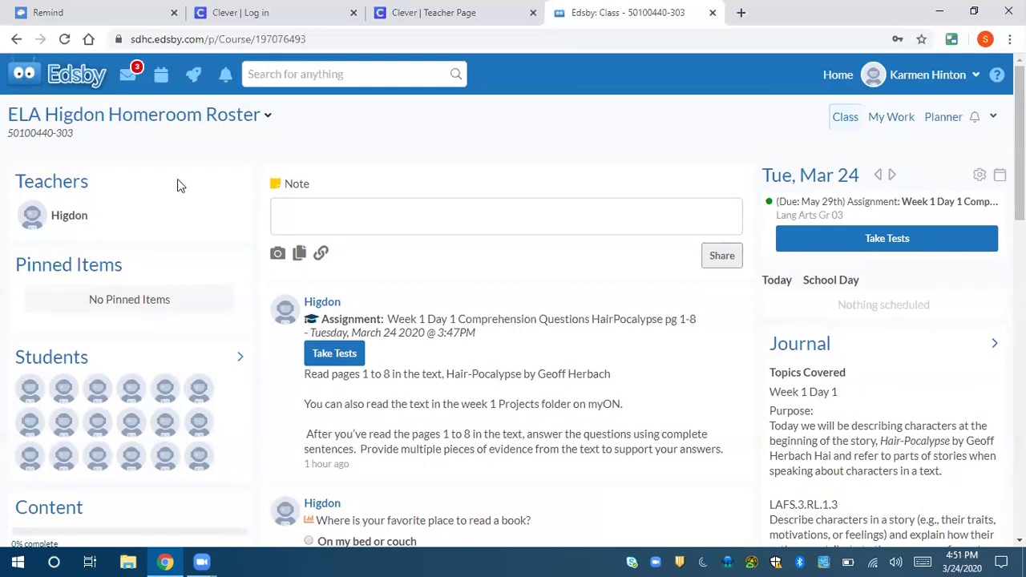
key("ctrl+shift+Tab")
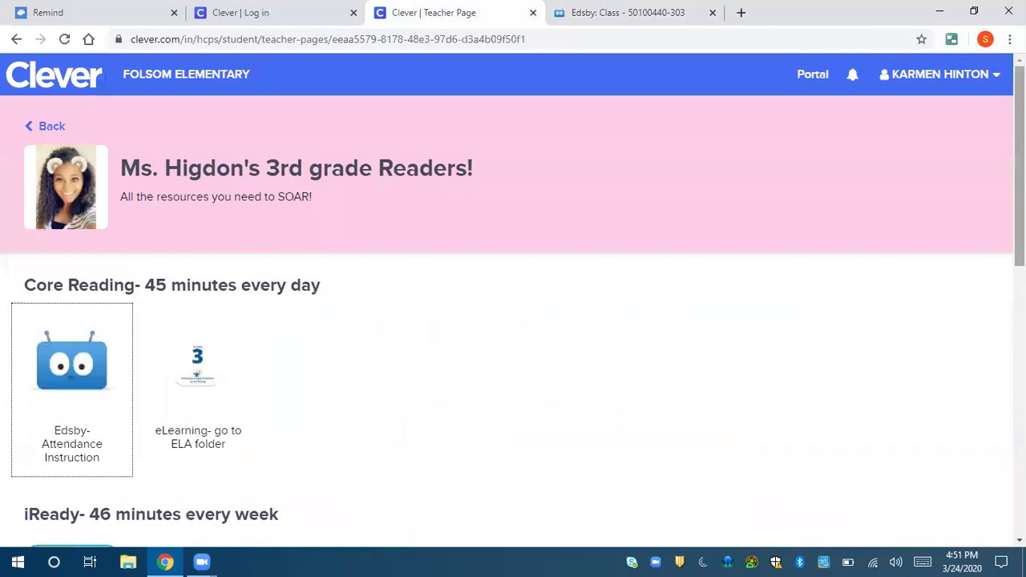
scroll(513, 321, "down", 3)
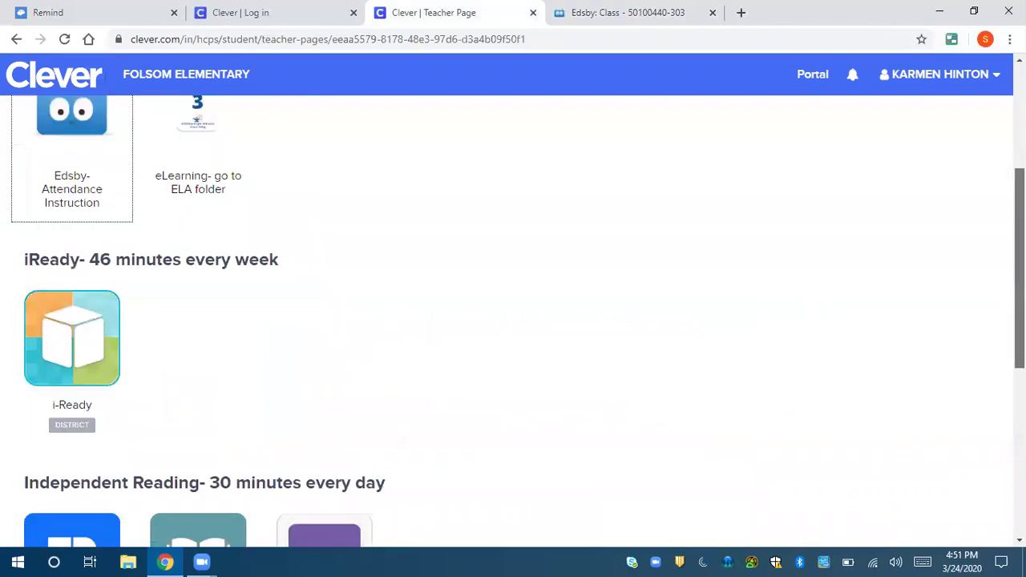
scroll(370, 237, "down", 1)
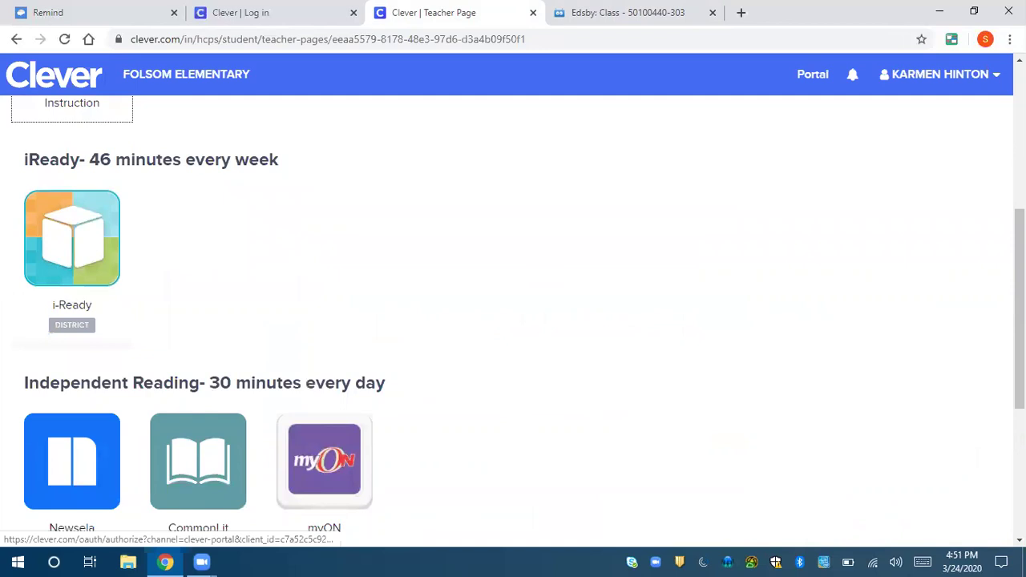
scroll(393, 373, "down", 1)
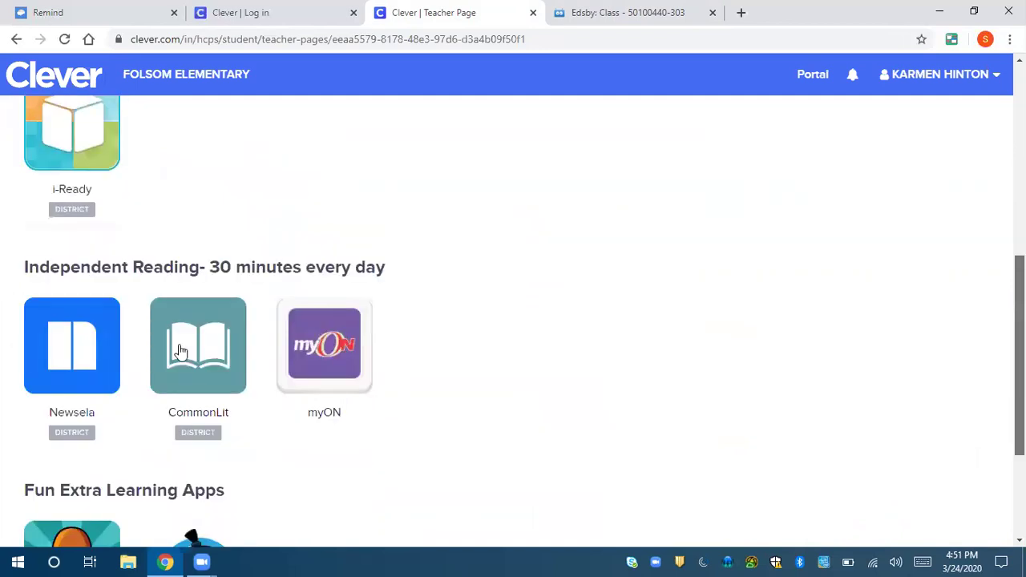
scroll(180, 353, "down", 1)
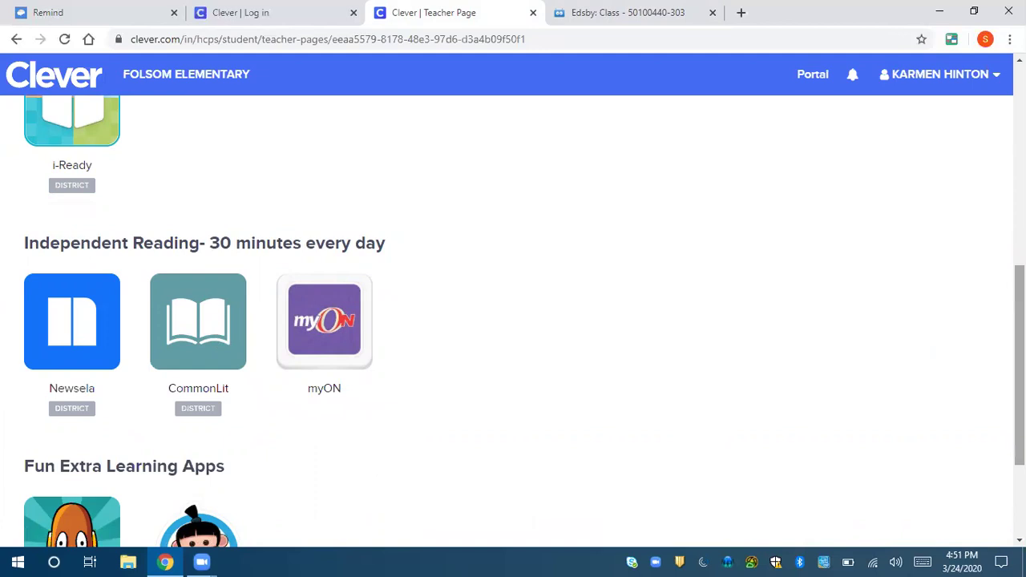
scroll(151, 102, "up", 5)
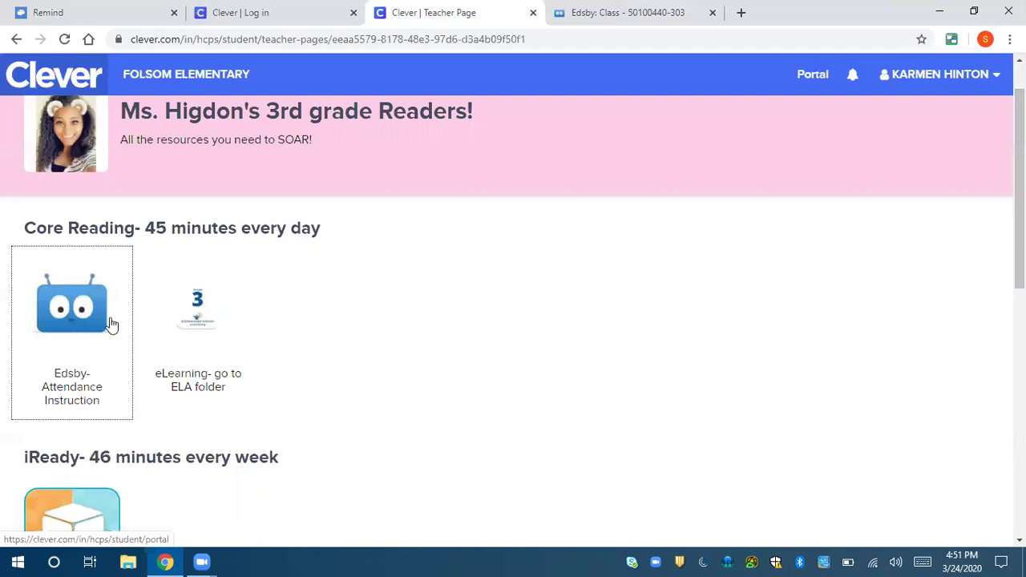
left_click(72, 324)
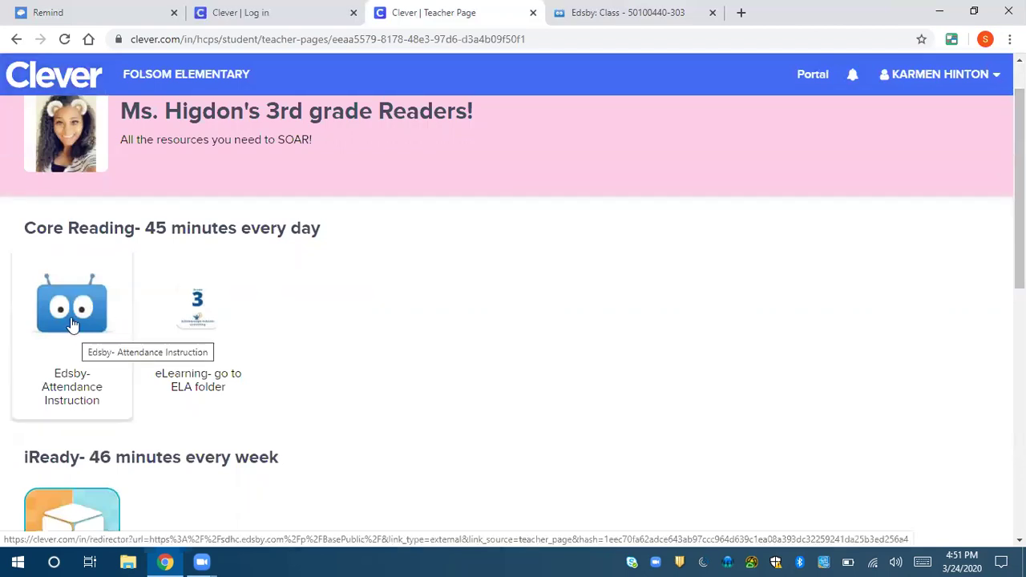
- Open Edsby Messages, compose a new message, and add the class teacher as recipient
left_click(653, 28)
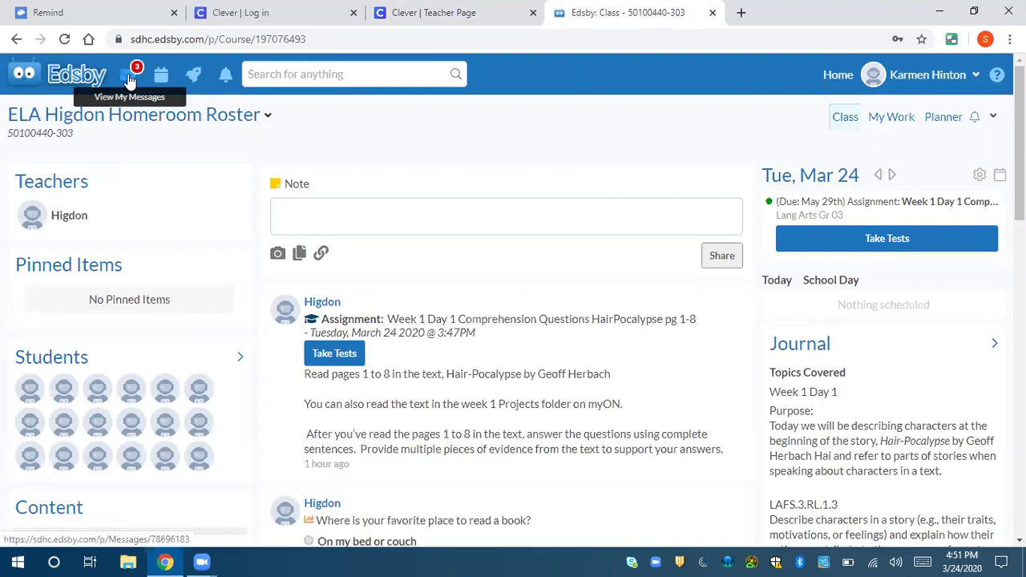
left_click(128, 77)
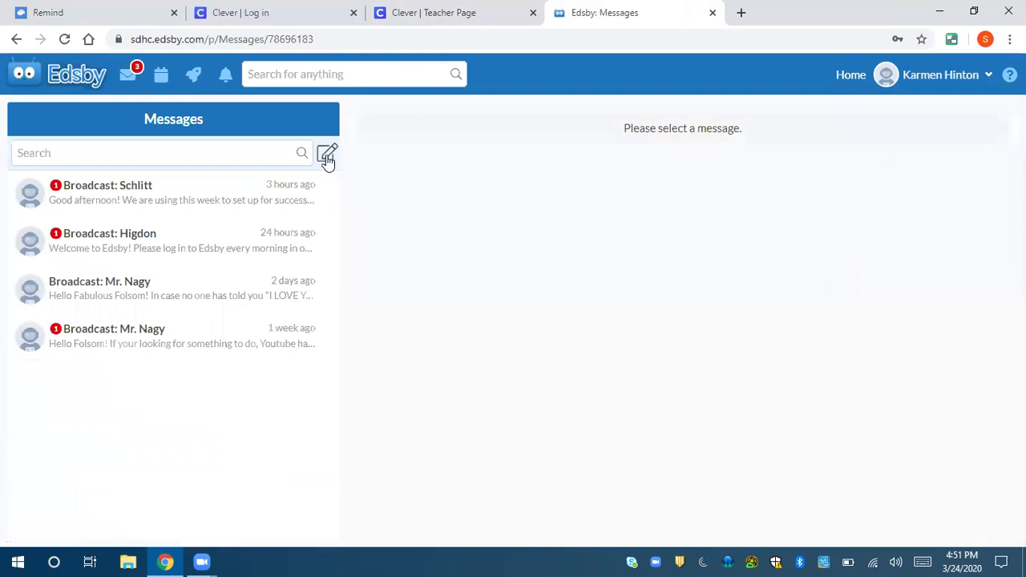
left_click(331, 155)
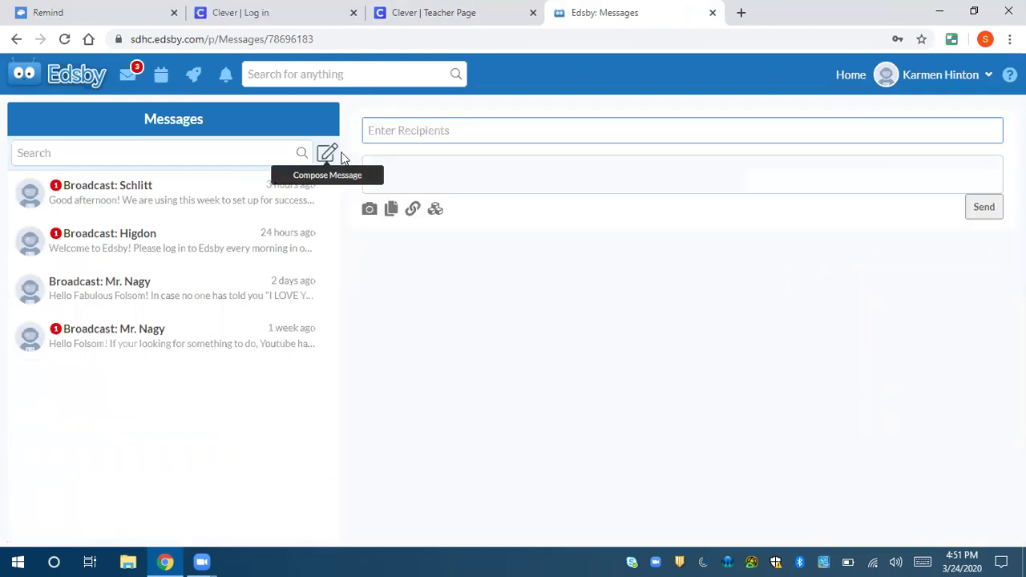
left_click(408, 132)
type("h")
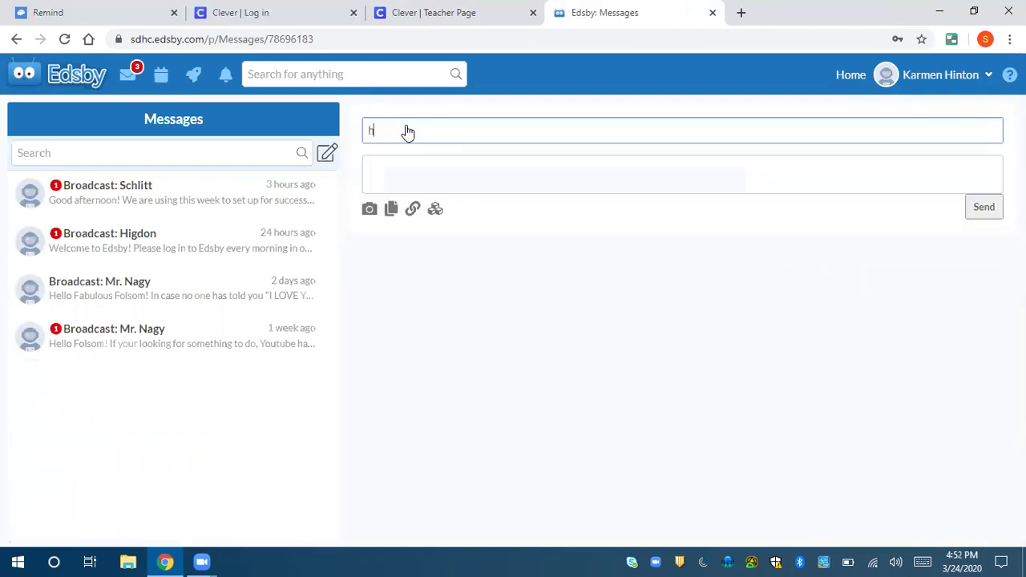
type("ig")
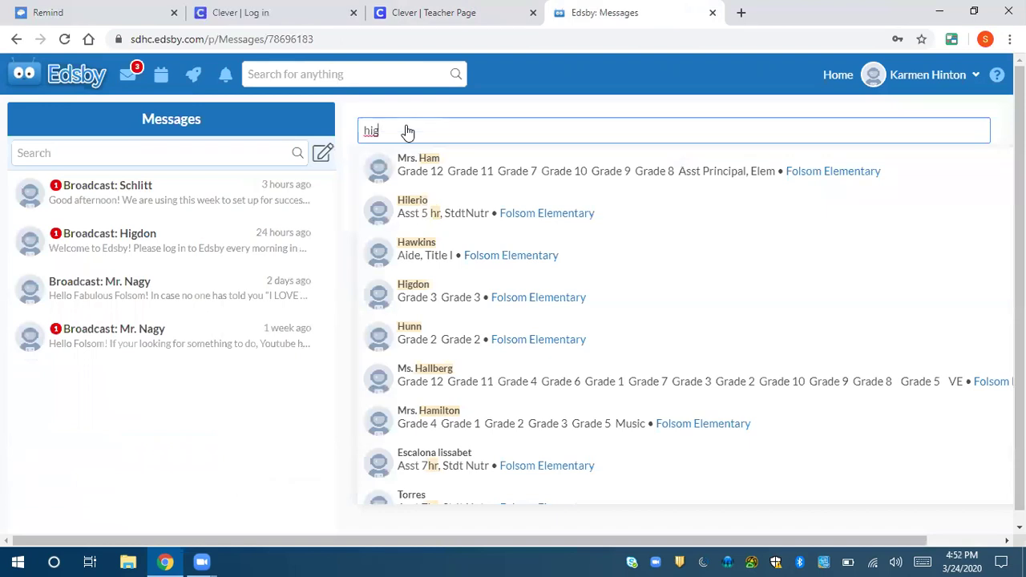
type("don")
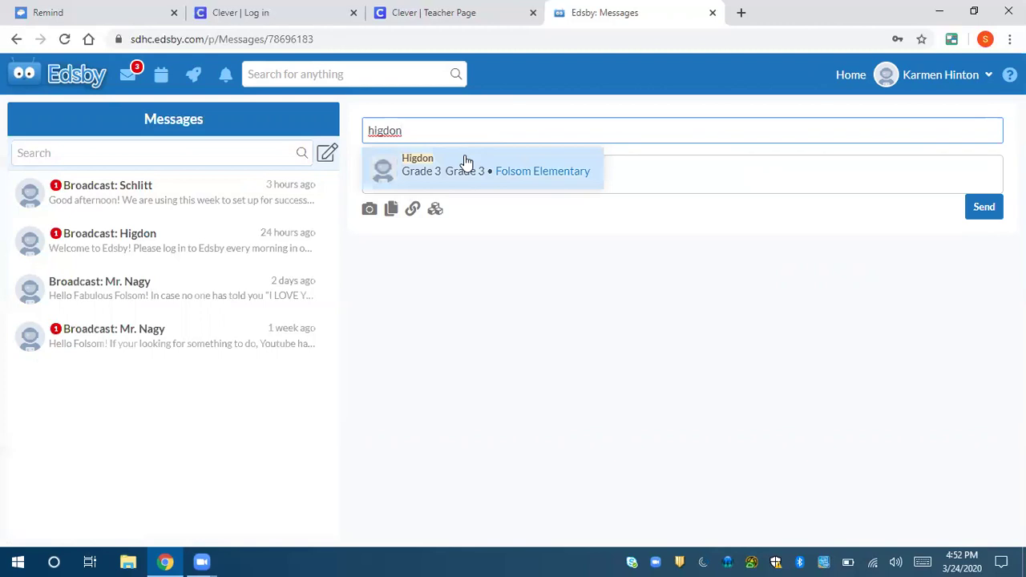
left_click(466, 161)
- Write a message body greeting the teacher and asking for help with the day 1 assignment
left_click(446, 191)
type("Hi Ms ")
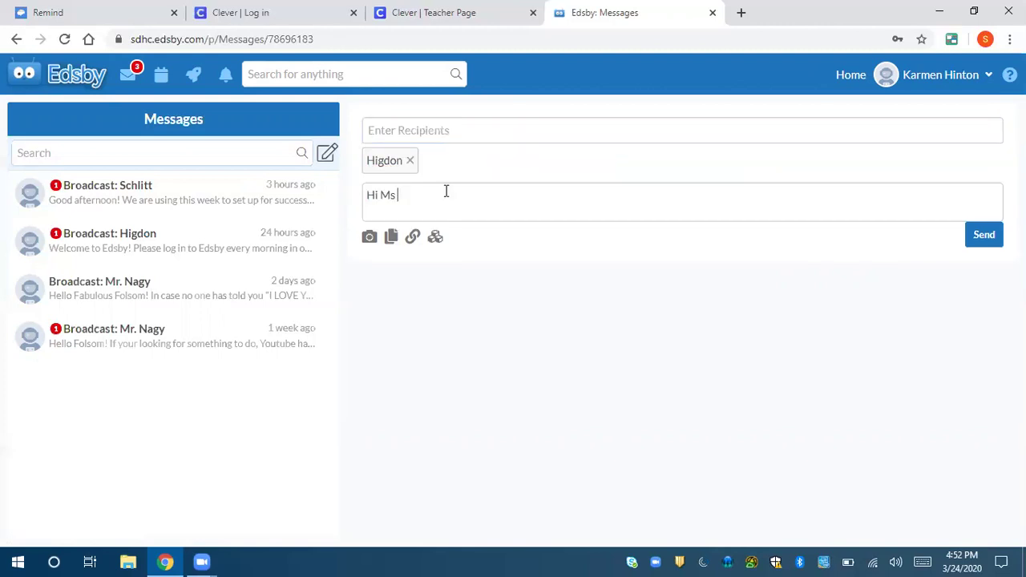
type("Higdon! I need some help w")
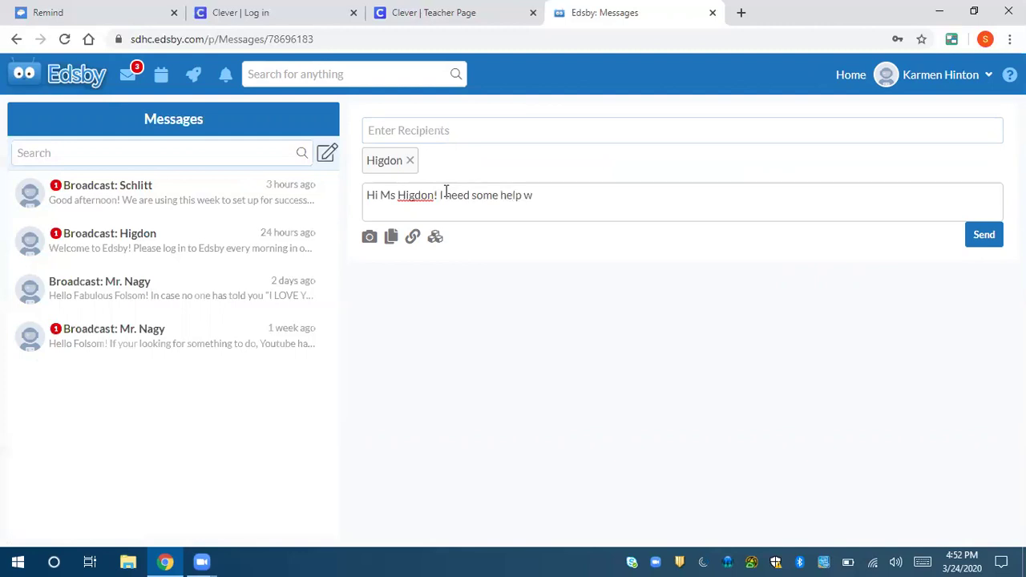
type("ith the day 1 assignment")
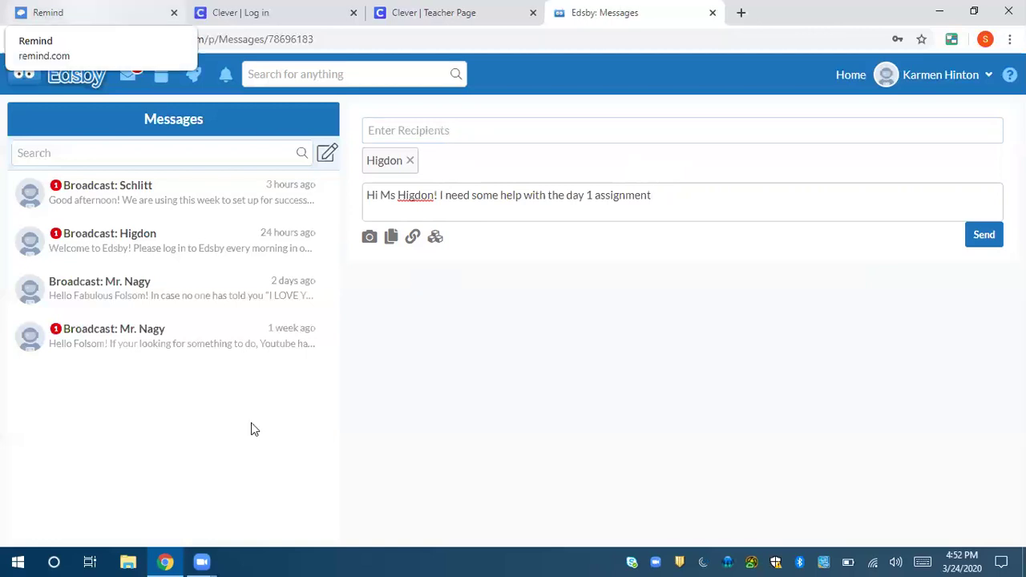
- Switch to the Remind tab and scroll to the instructions for texting the class code to 81010
key("ctrl+1")
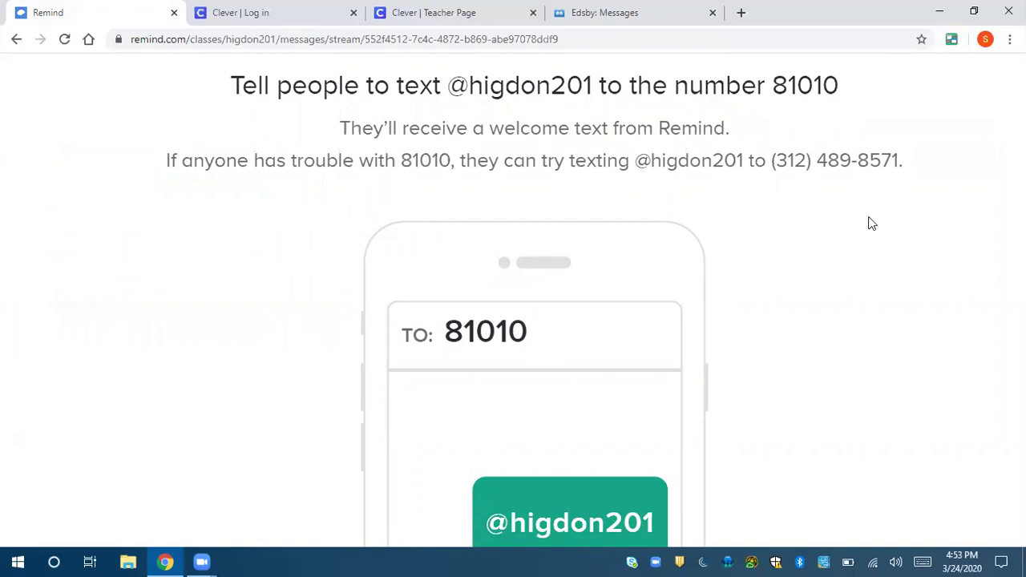
scroll(872, 224, "down", 1)
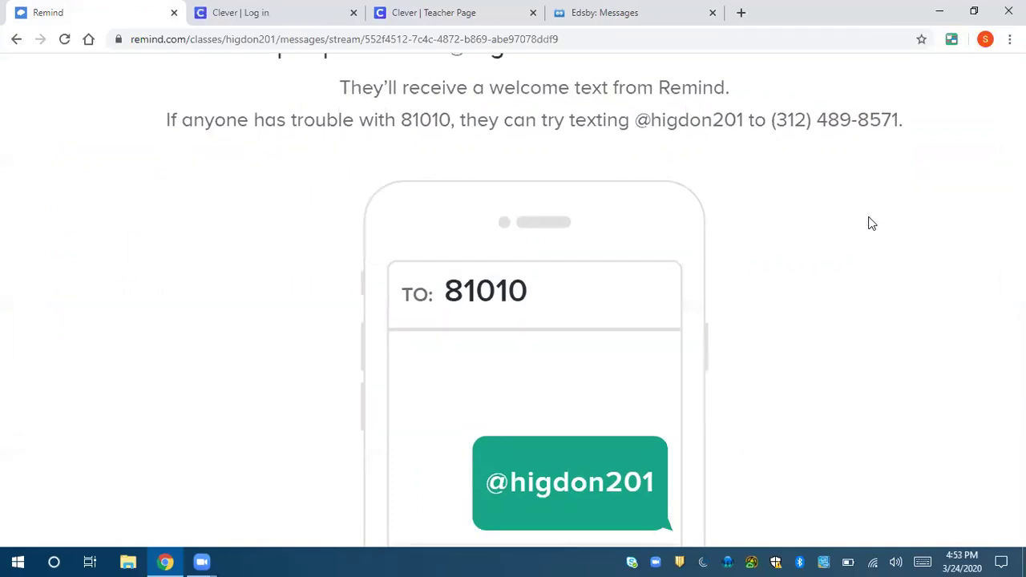
scroll(873, 224, "down", 1)
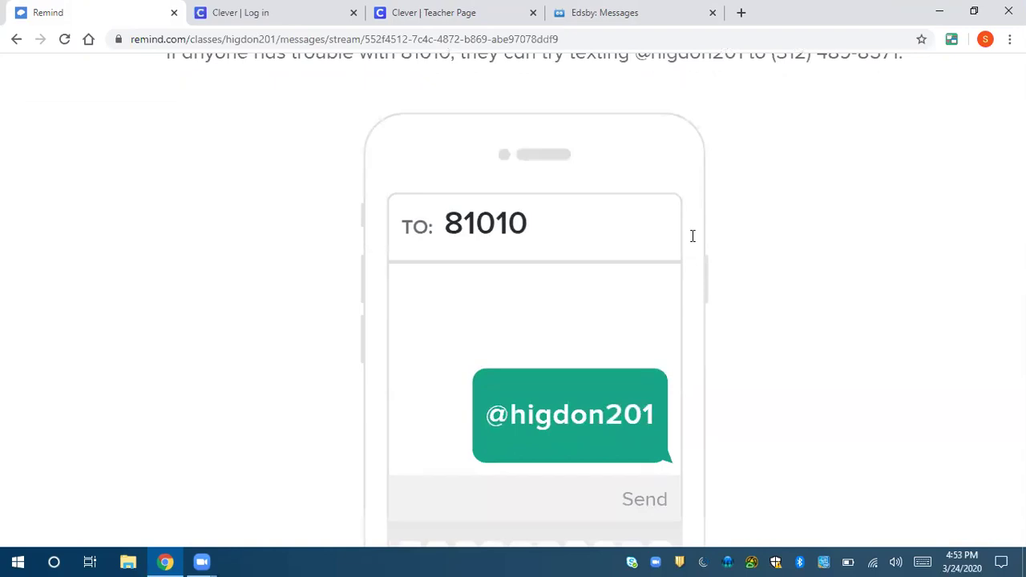